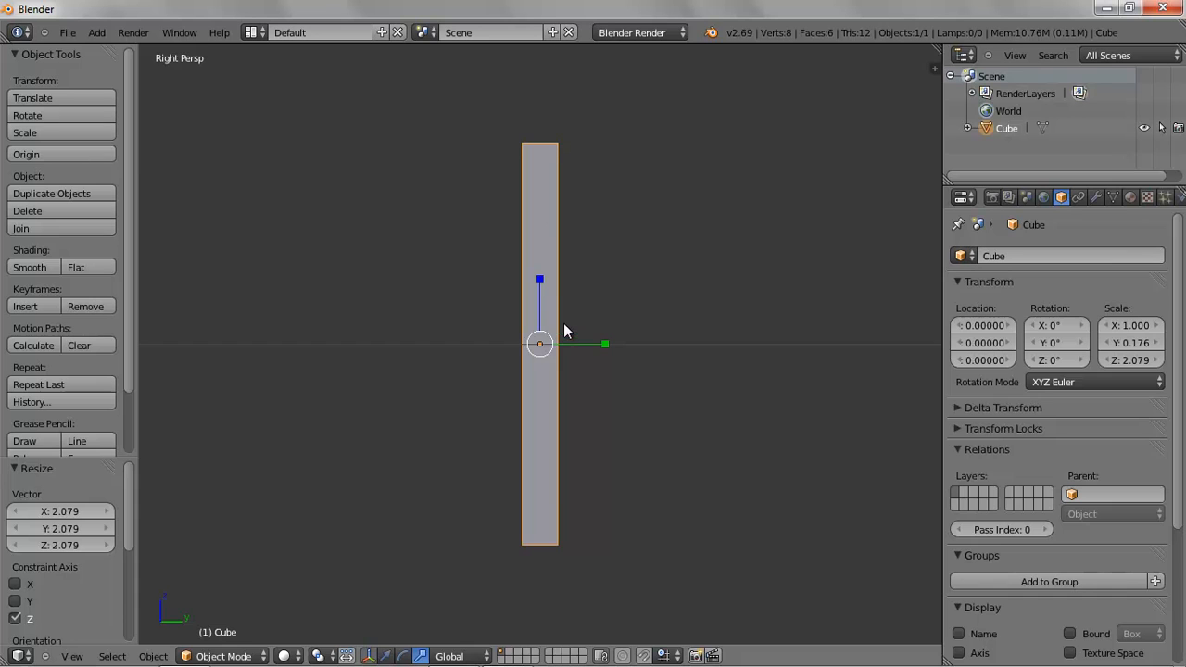
# Switch the cube door slab into Edit Mode
pyautogui.scroll(2, 577, 341)
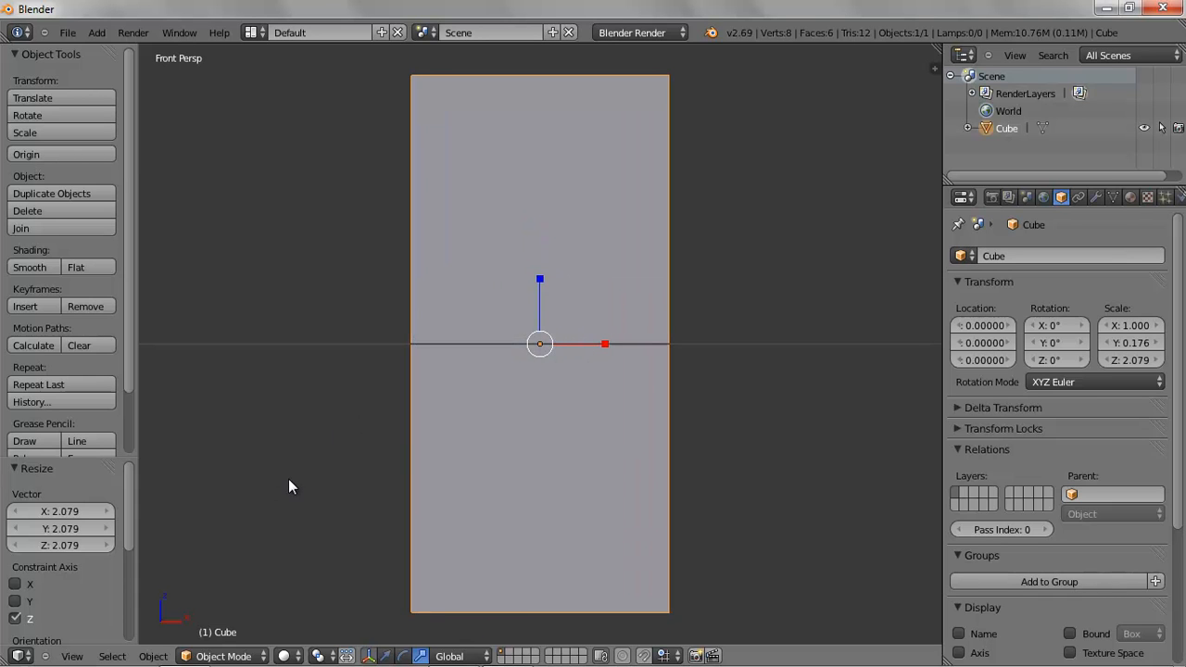
pyautogui.click(224, 656)
pyautogui.click(228, 618)
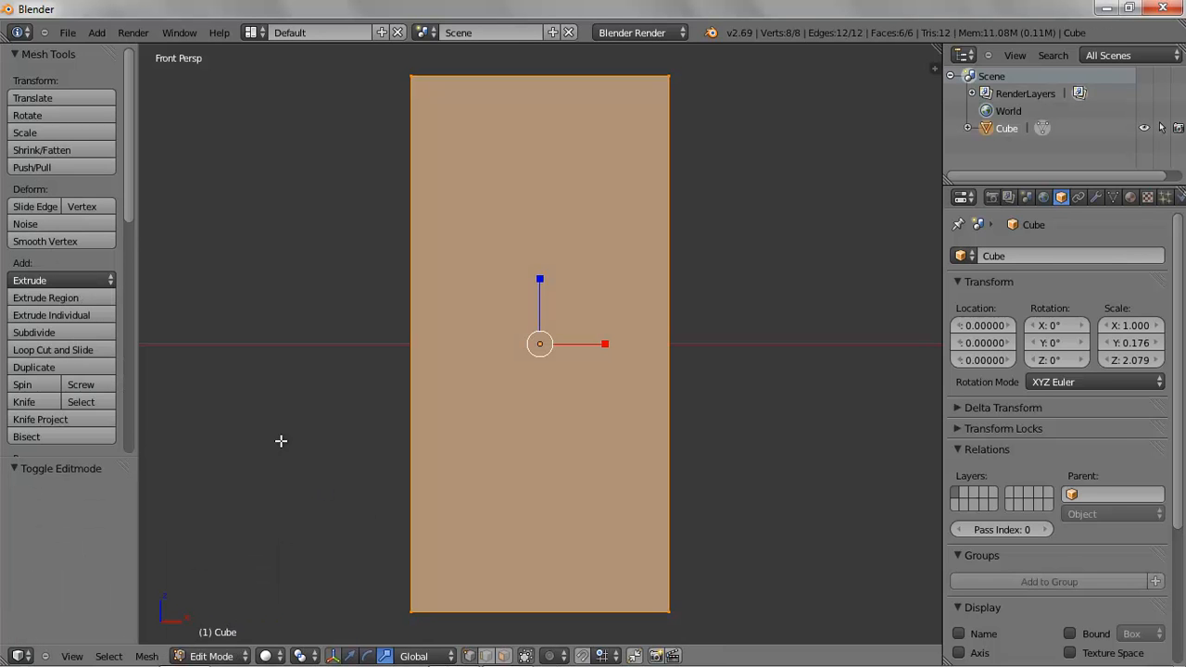
# Add four horizontal loop cuts across the slab with Loop Cut and Slide
pyautogui.moveTo(321, 393); pyautogui.dragTo(396, 418, button='middle')
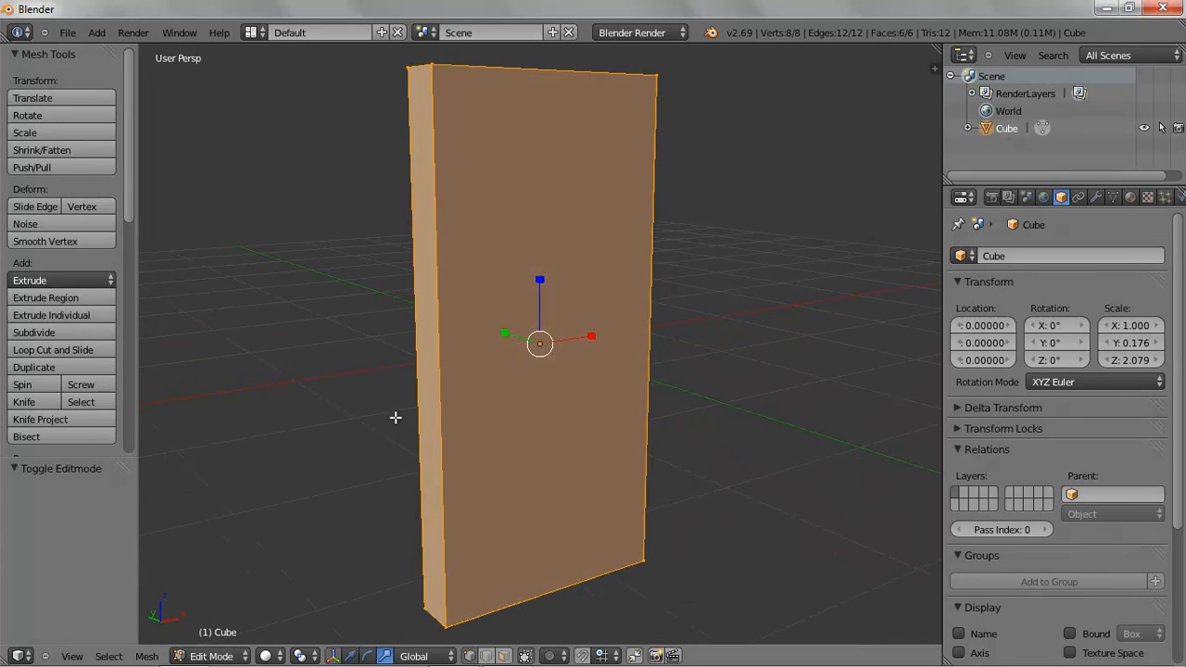
pyautogui.click(65, 350)
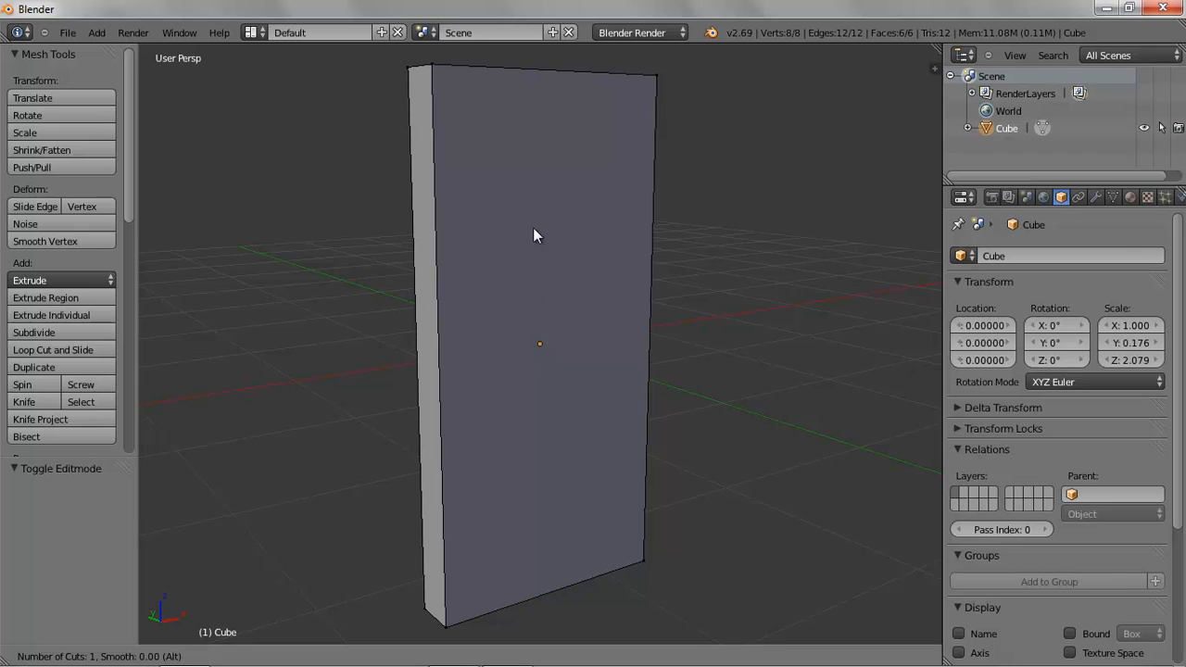
pyautogui.scroll(3, 421, 322)
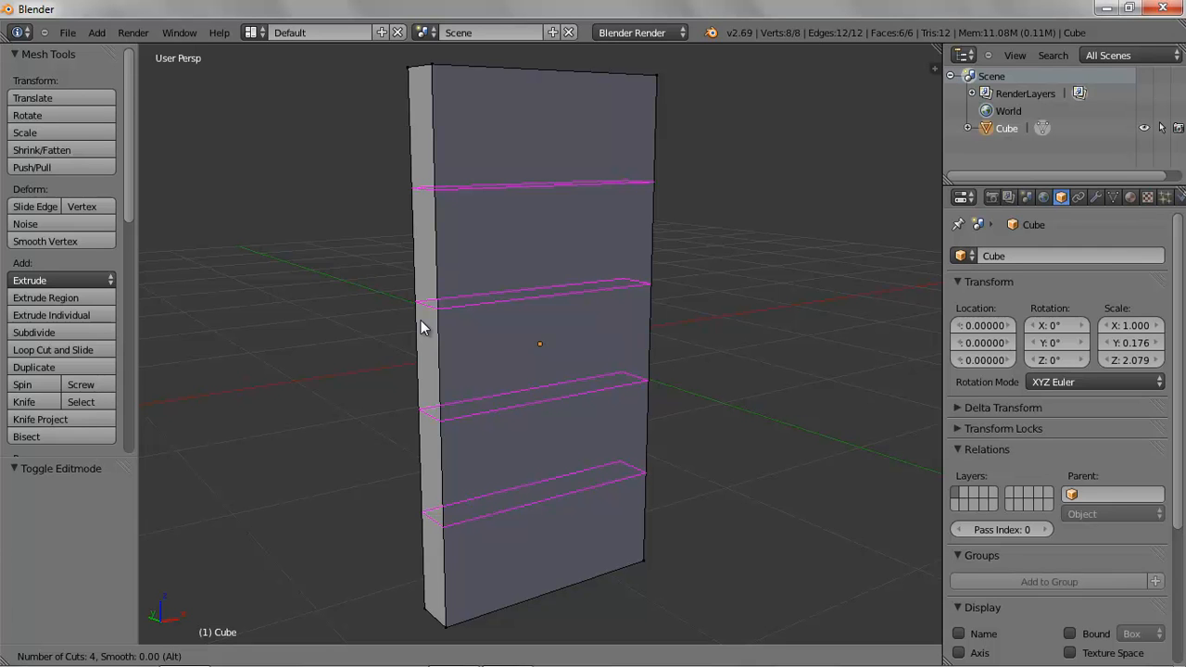
pyautogui.click(421, 319)
pyautogui.click(421, 320)
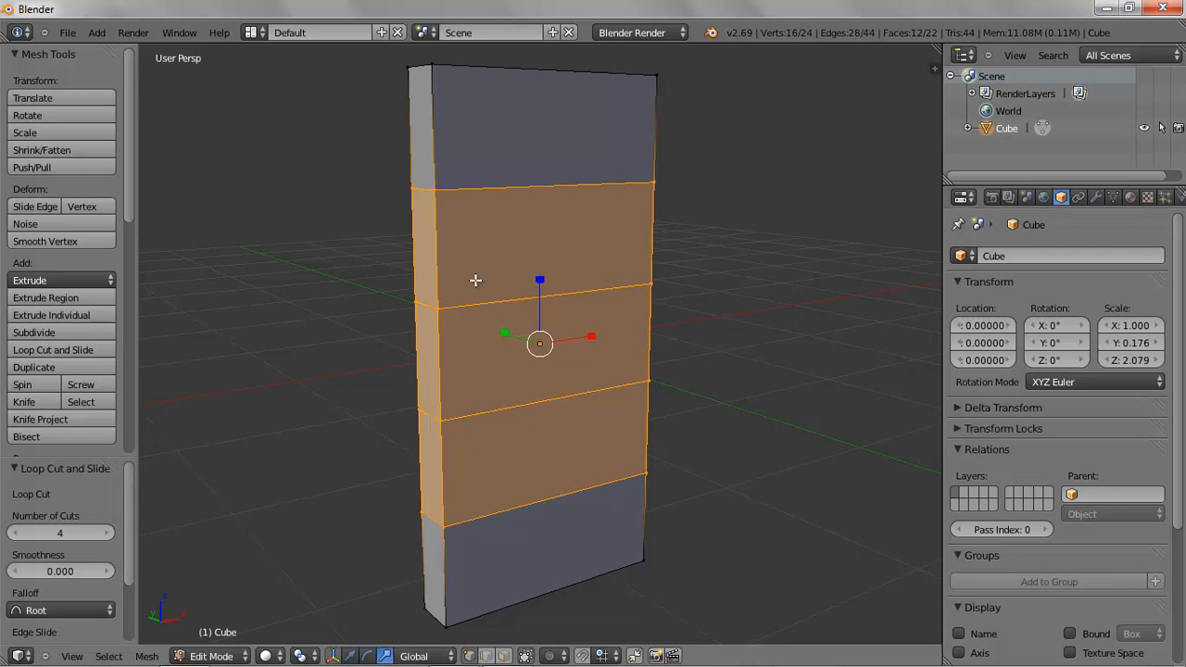
# Add three vertical loop cuts down the slab, leaving them centered
pyautogui.press('a')
pyautogui.press('a')
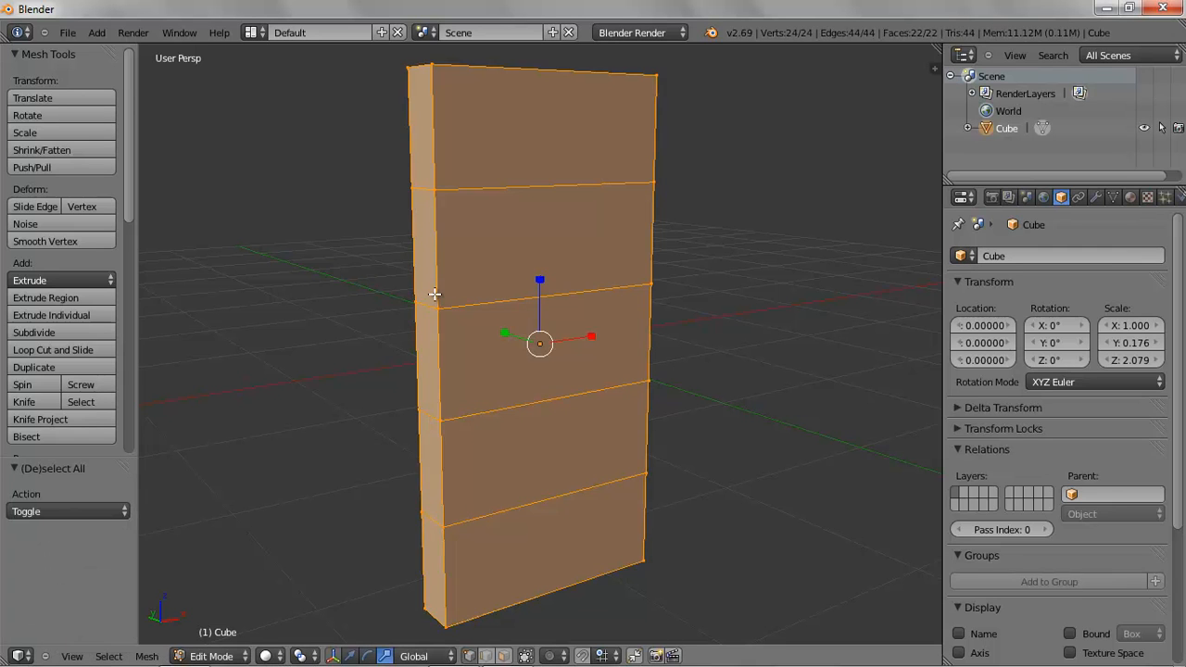
pyautogui.click(89, 357)
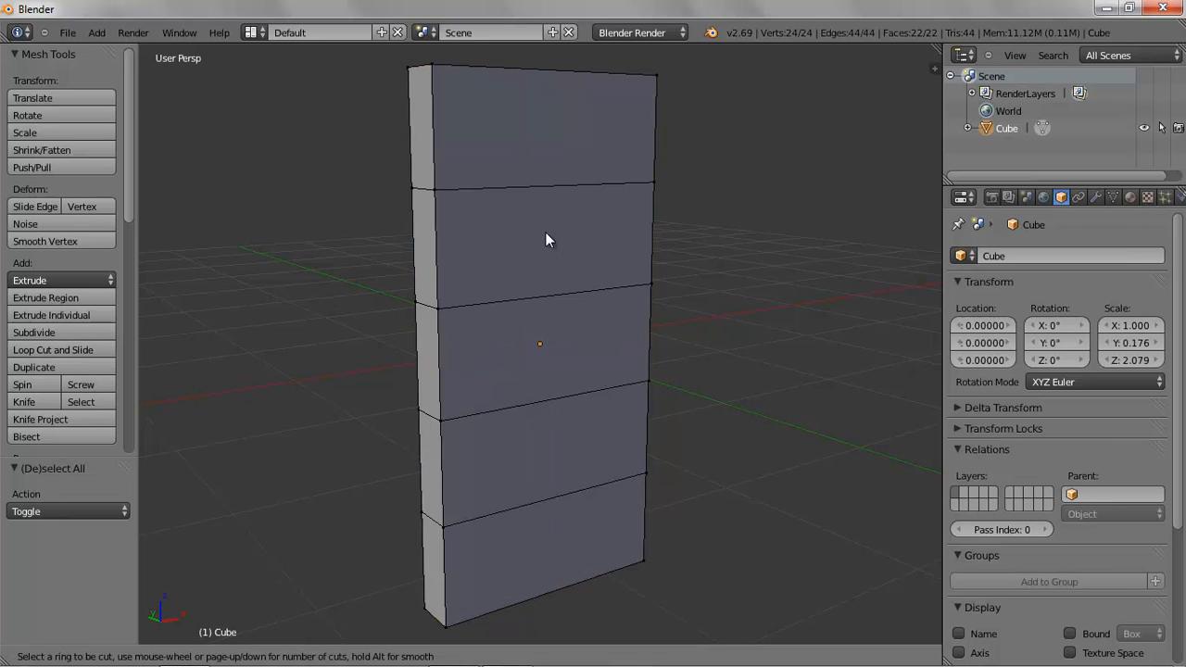
pyautogui.scroll(3, 541, 288)
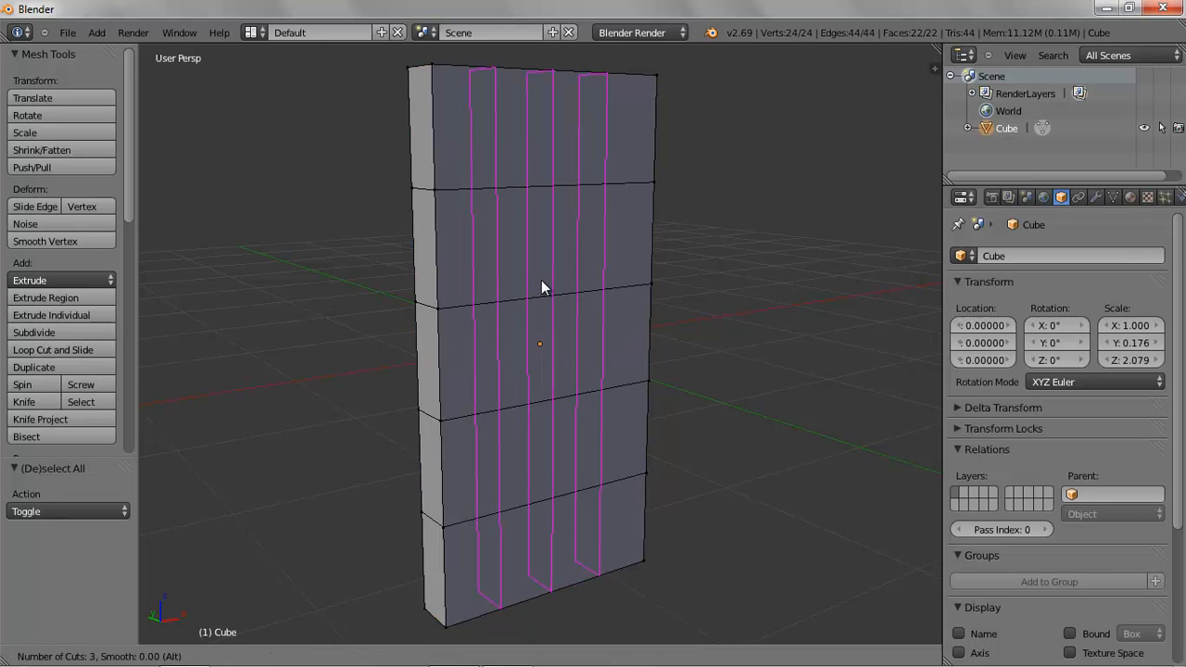
pyautogui.click(542, 288)
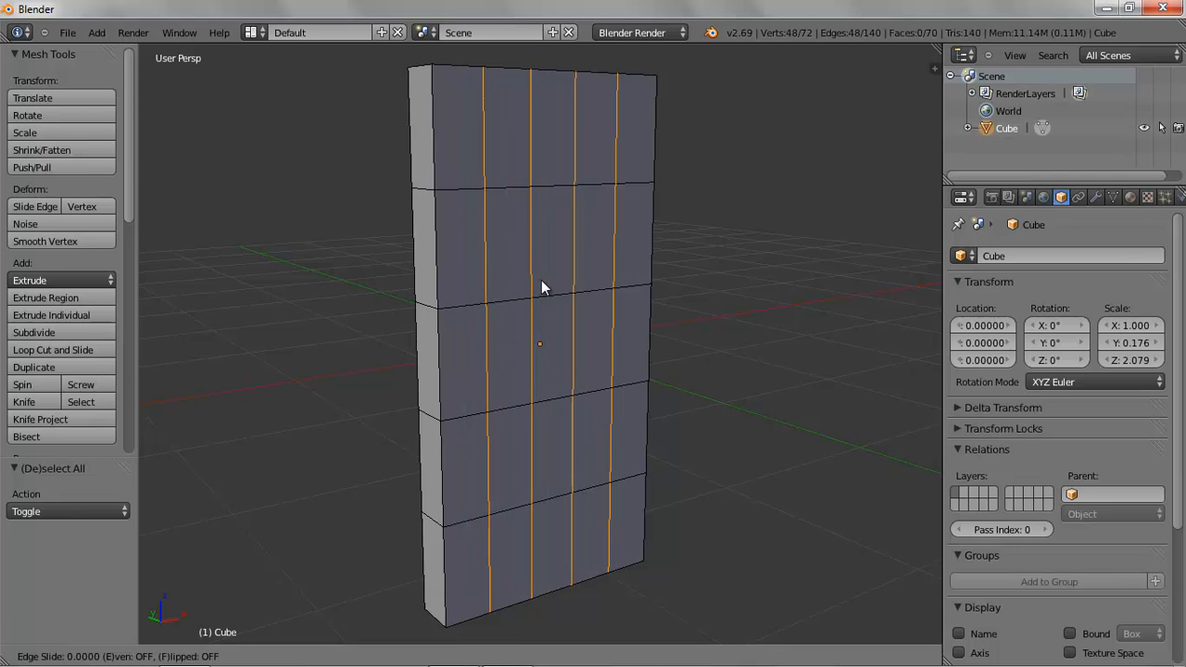
pyautogui.rightClick(541, 284)
# In front view, select the two outer vertical edge loops and scale them outward about 1.33 toward the sides
pyautogui.press('a')
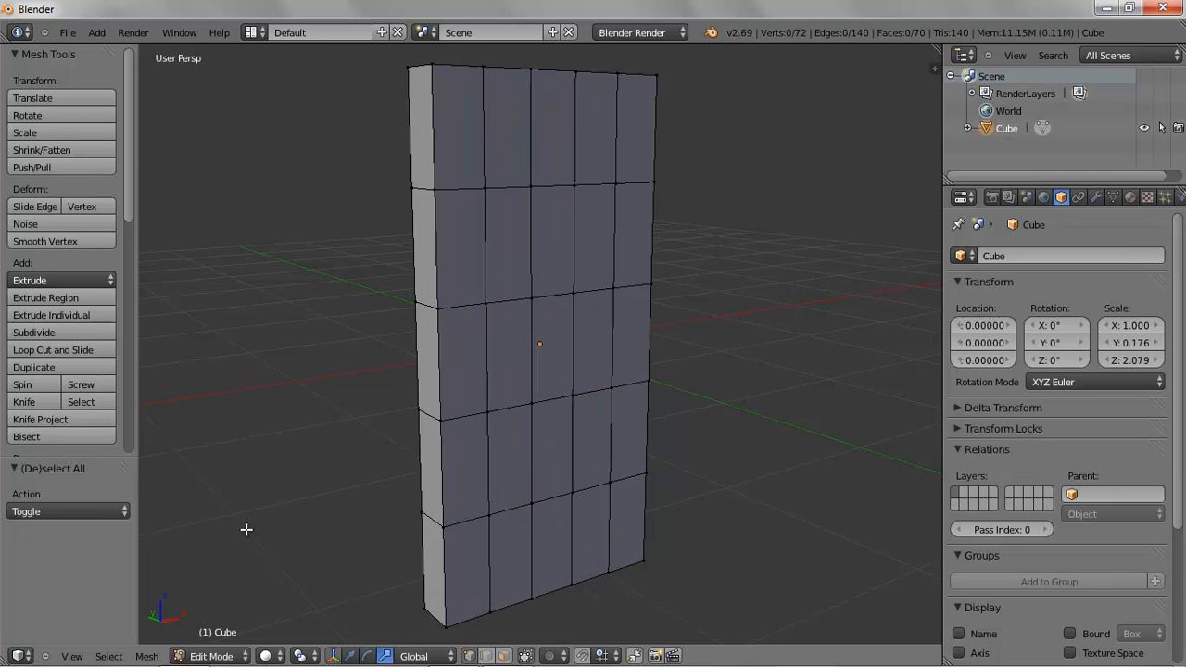
pyautogui.press('KP_1')
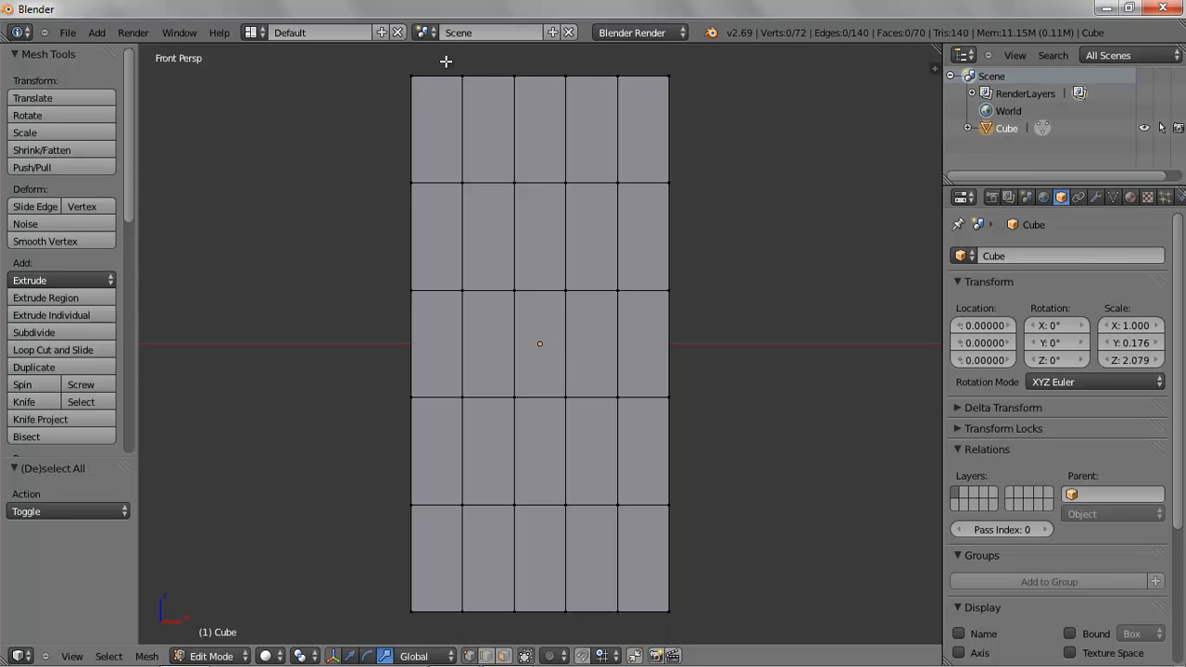
pyautogui.press('b')
pyautogui.moveTo(450, 59); pyautogui.dragTo(476, 634)
pyautogui.press('b')
pyautogui.moveTo(606, 65); pyautogui.dragTo(630, 636)
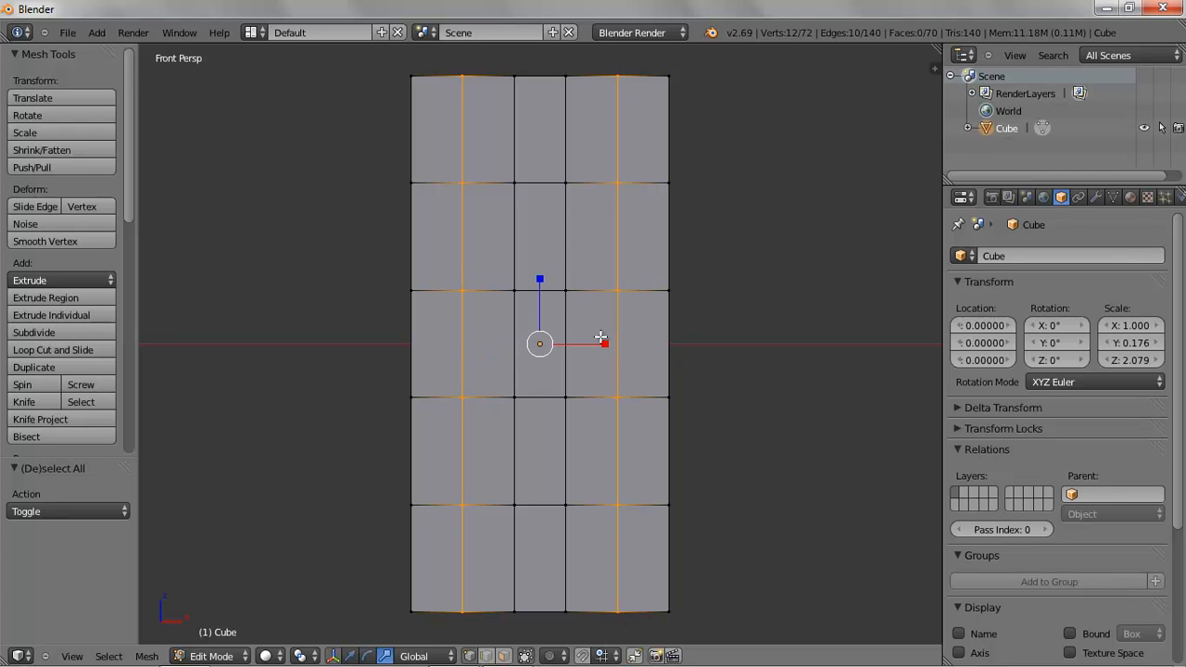
pyautogui.press('s')
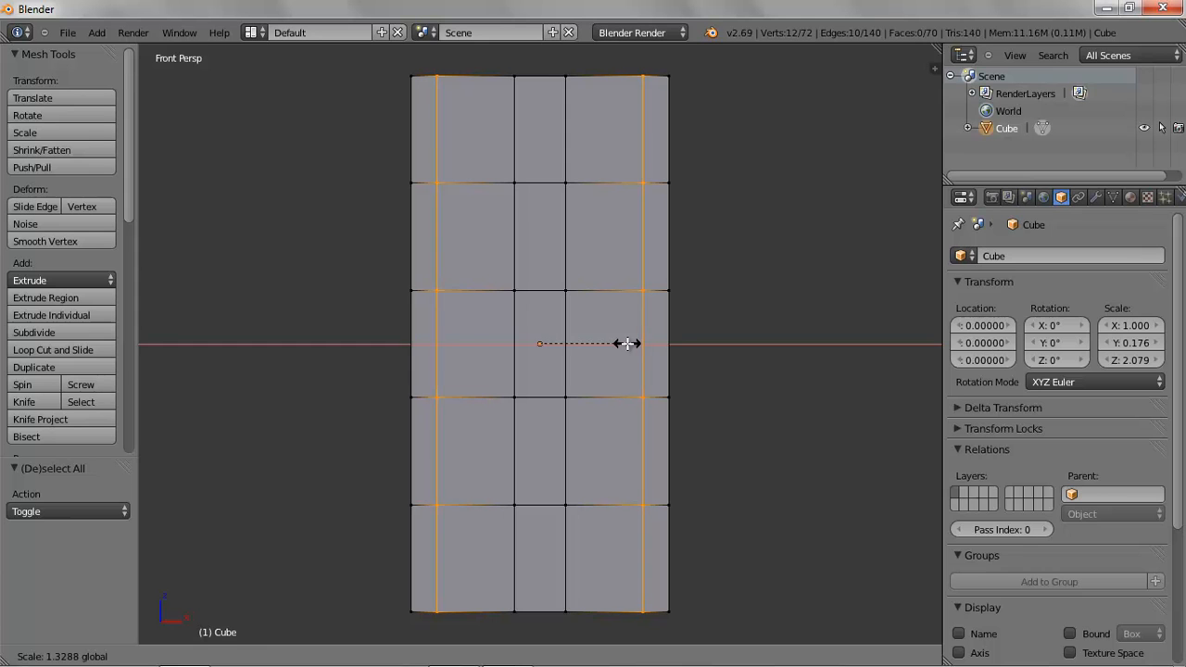
pyautogui.click(629, 344)
# Select the center column of the slab and scale it narrower along the X axis
pyautogui.press('a')
pyautogui.press('b')
pyautogui.moveTo(500, 64); pyautogui.dragTo(578, 638)
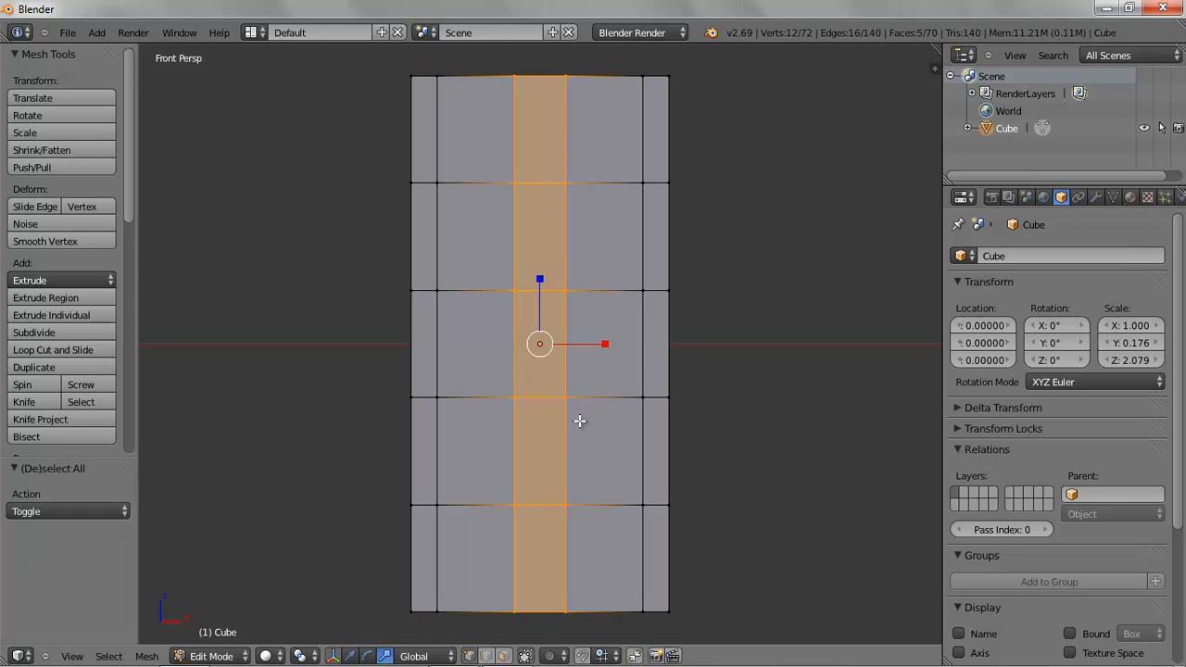
pyautogui.press('s')
pyautogui.press('x')
pyautogui.click(595, 356)
# Select the top horizontal edge loop and move it up close to the top edge to form a top rail
pyautogui.press('a')
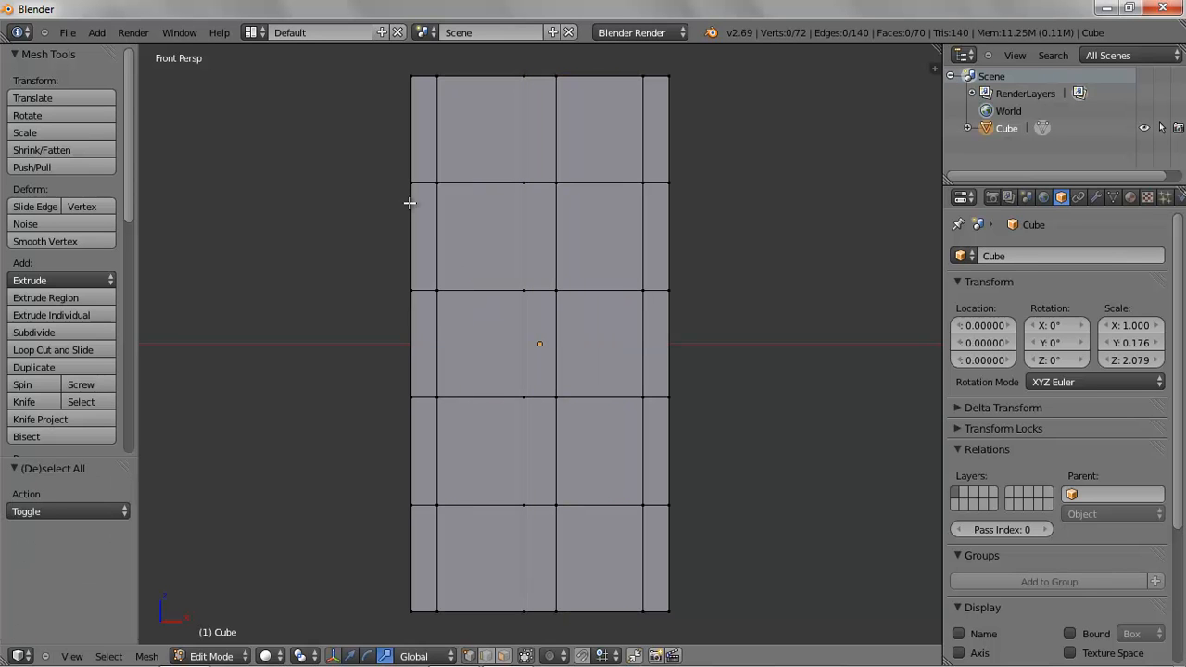
pyautogui.press('b')
pyautogui.moveTo(365, 159); pyautogui.dragTo(817, 201)
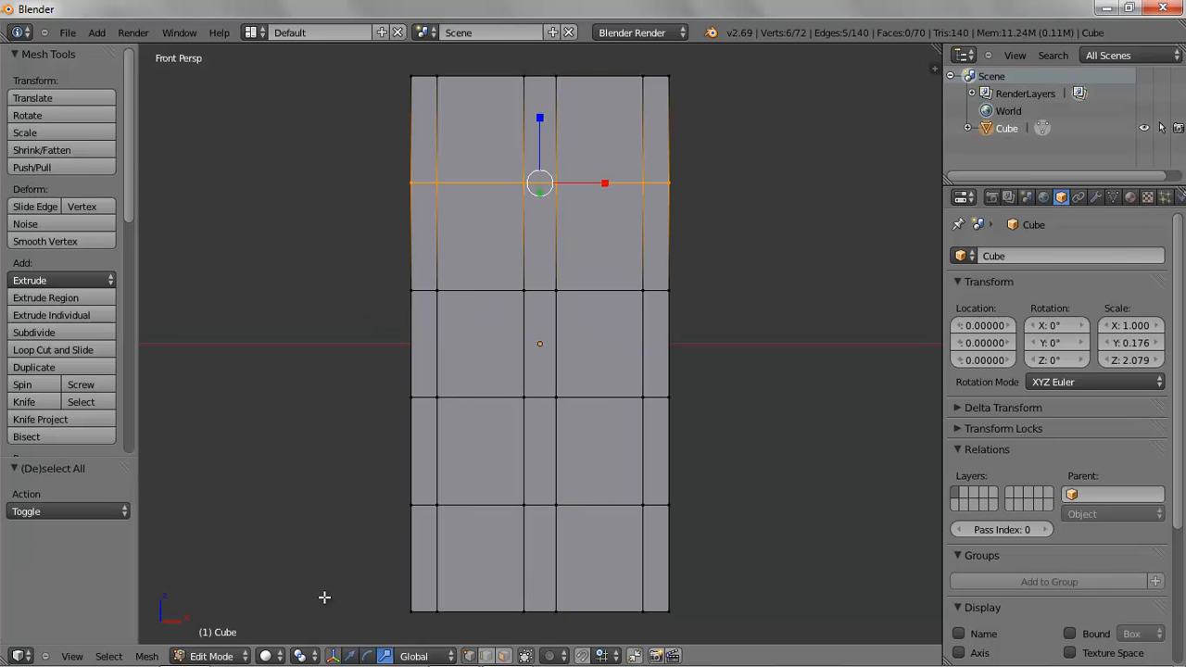
pyautogui.click(351, 656)
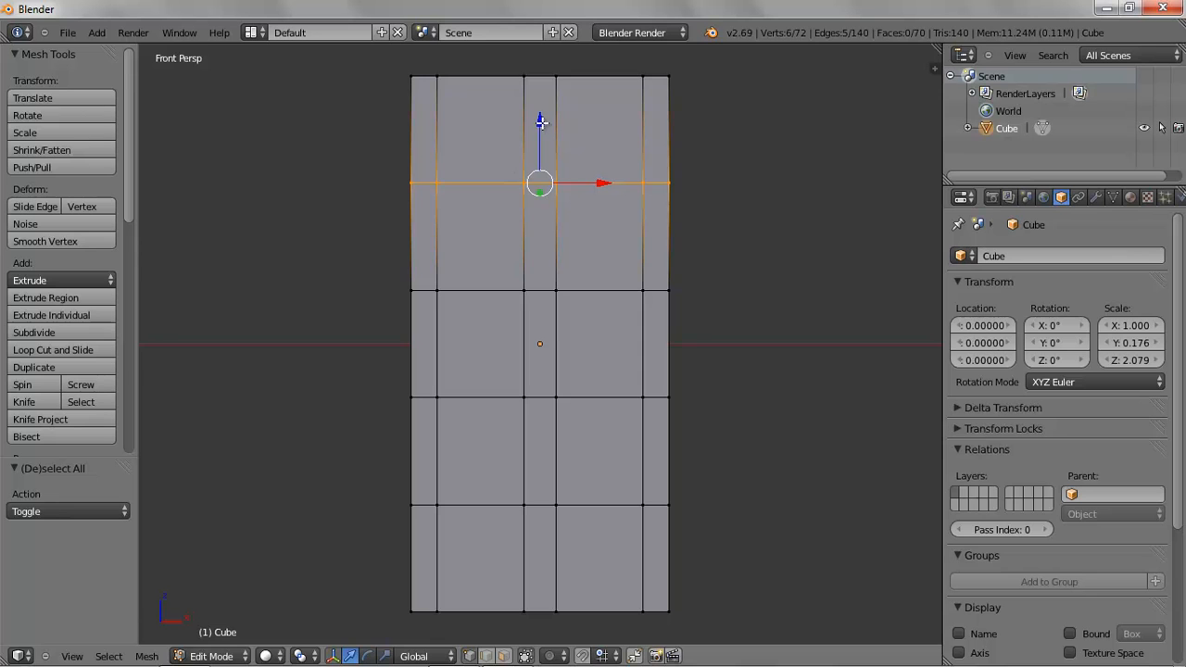
pyautogui.moveTo(540, 119); pyautogui.dragTo(528, 48)
# Select the second horizontal edge loop and move it slightly down
pyautogui.press('a')
pyautogui.press('b')
pyautogui.moveTo(344, 241); pyautogui.dragTo(804, 367)
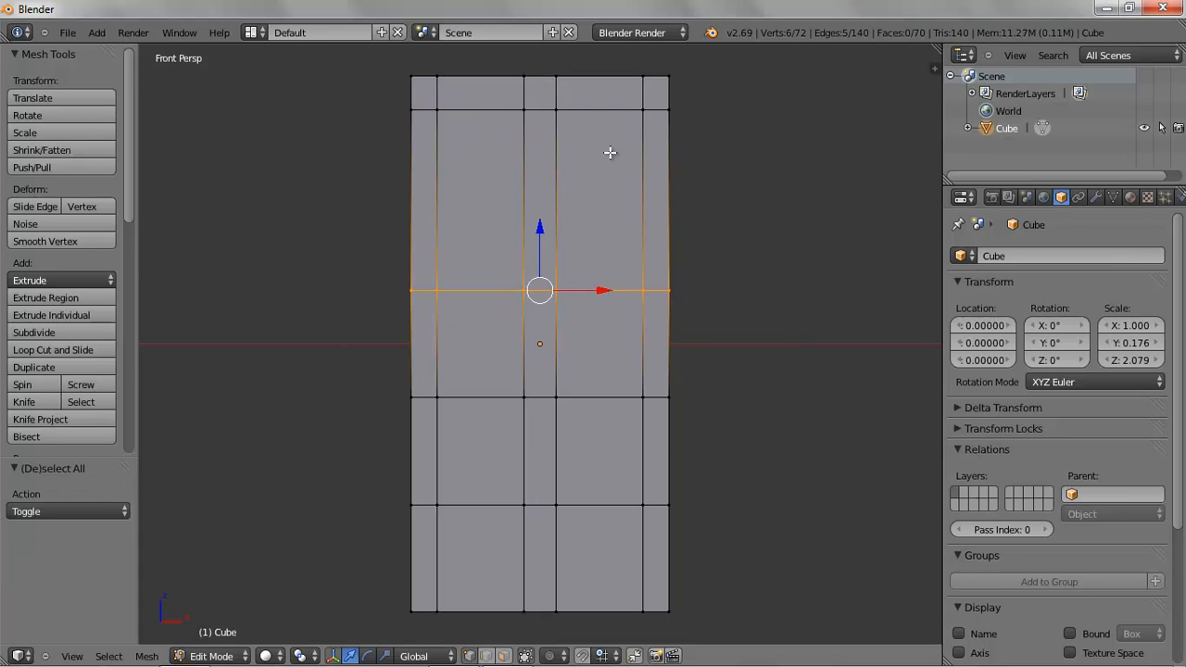
pyautogui.moveTo(540, 227); pyautogui.dragTo(547, 297)
# Select the lower middle edge loop and move it up to form a narrow middle rail
pyautogui.press('a')
pyautogui.press('b')
pyautogui.moveTo(281, 297); pyautogui.dragTo(750, 479)
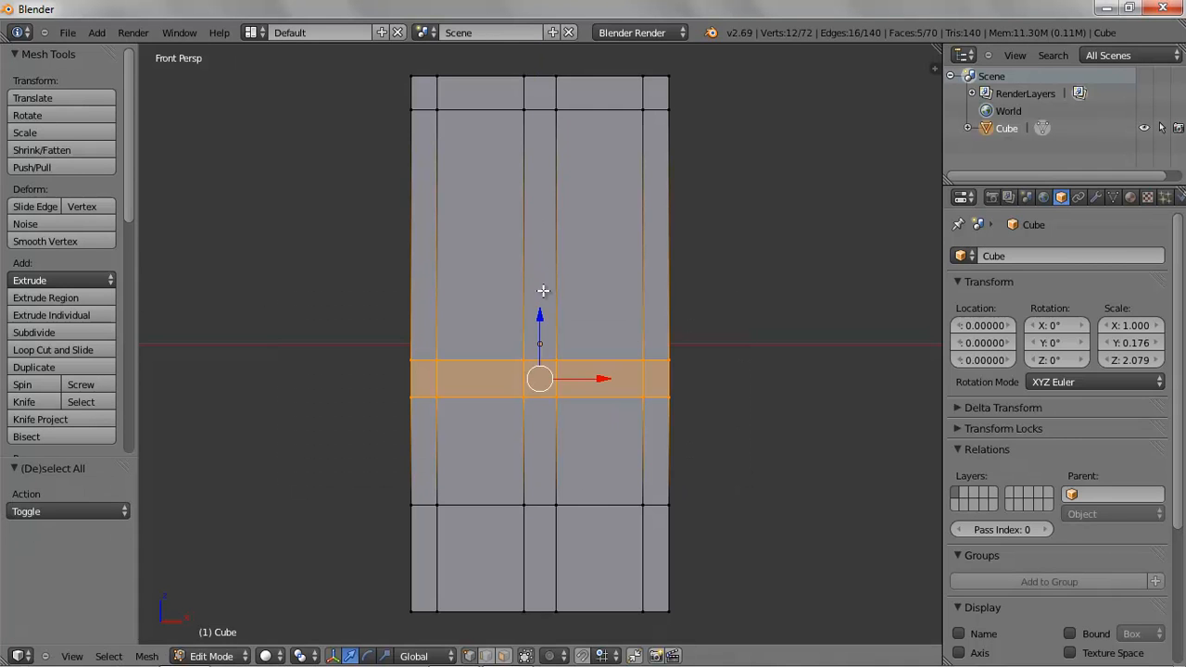
pyautogui.moveTo(540, 315); pyautogui.dragTo(536, 260)
# Switch to face select mode and select the four panel faces of the door
pyautogui.press('a')
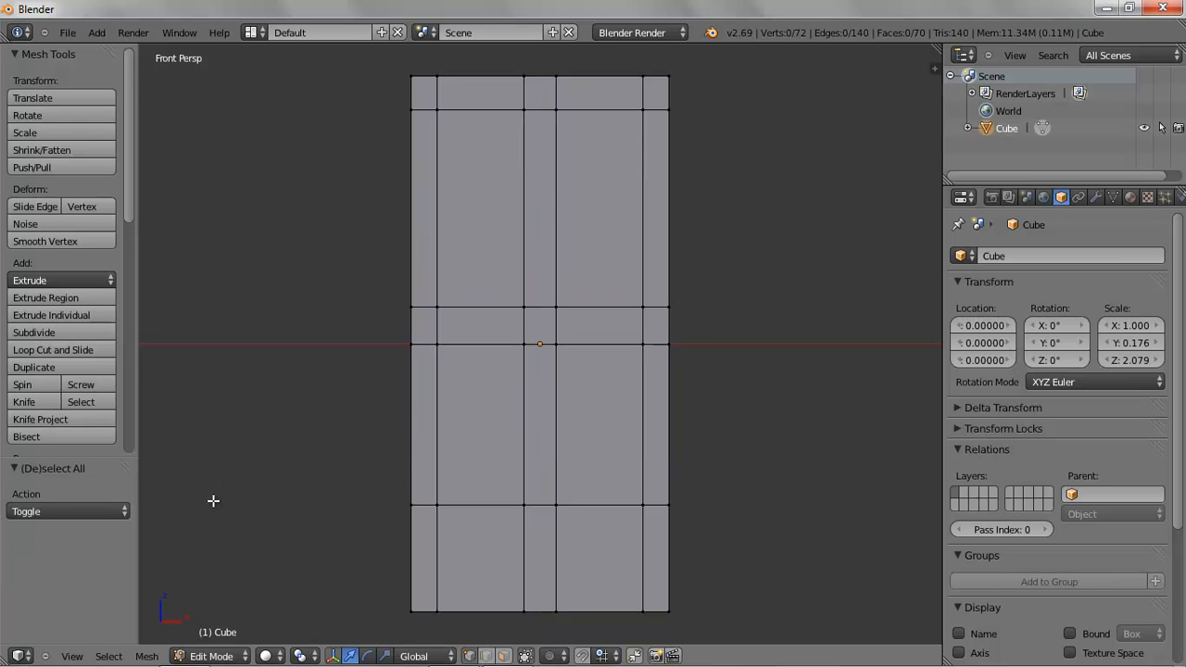
pyautogui.moveTo(485, 445); pyautogui.dragTo(522, 461, button='middle')
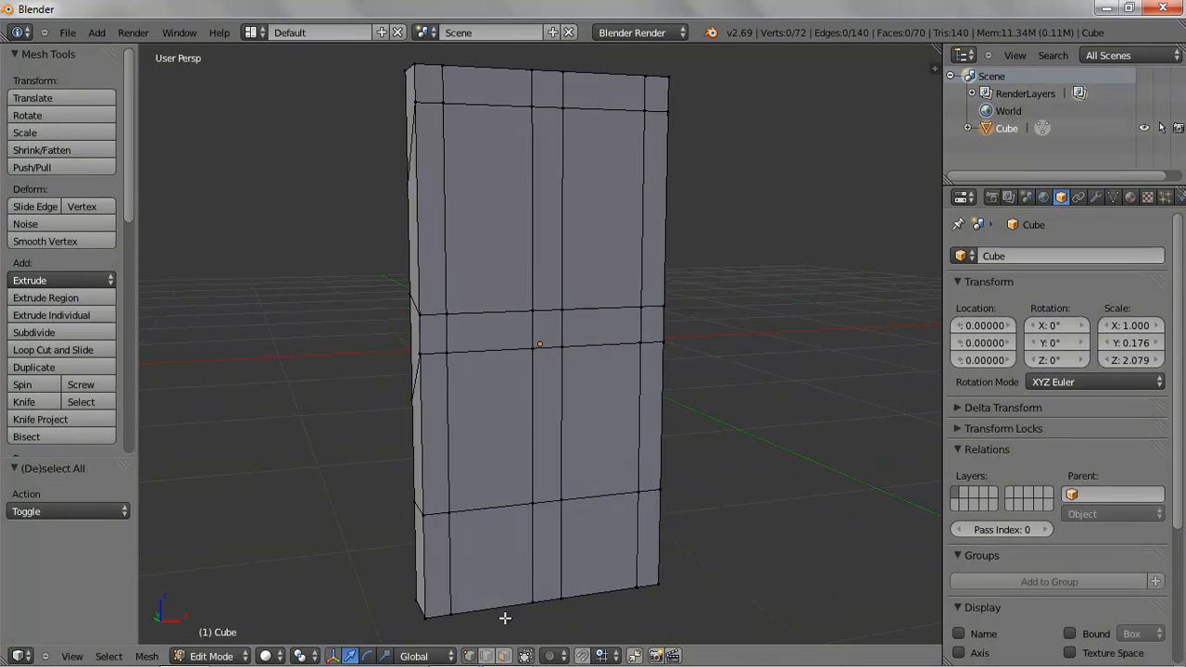
pyautogui.click(503, 656)
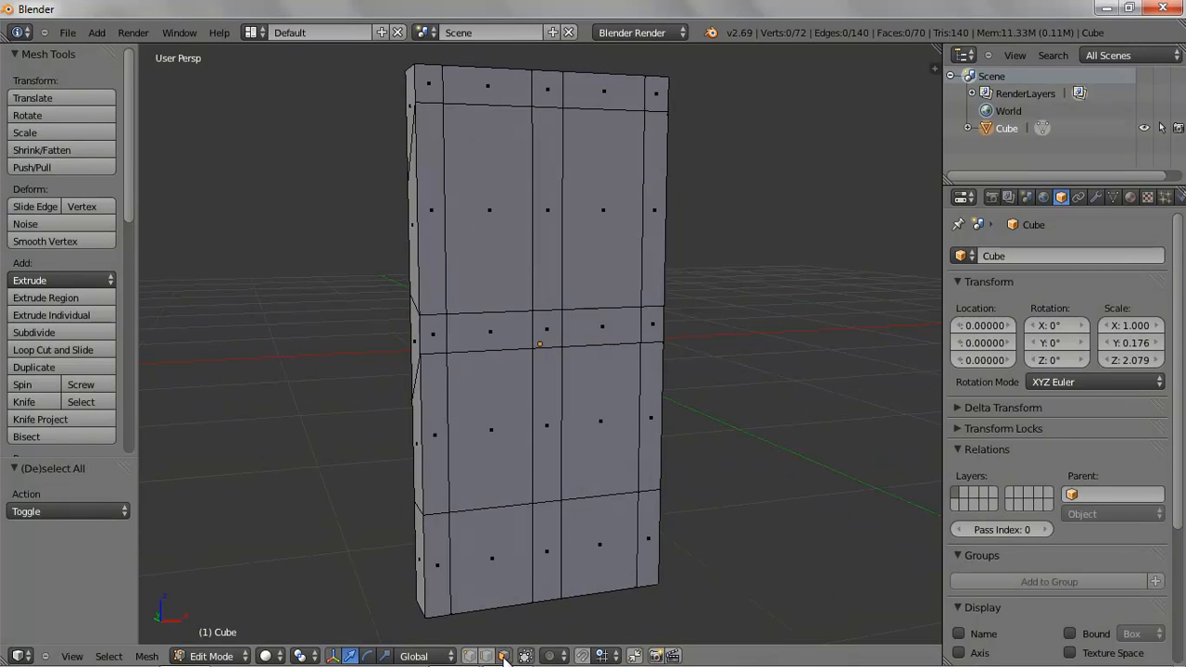
pyautogui.rightClick(490, 210)
pyautogui.keyDown('shift'); pyautogui.rightClick(603, 210); pyautogui.keyUp('shift')
pyautogui.keyDown('shift'); pyautogui.rightClick(604, 419); pyautogui.keyUp('shift')
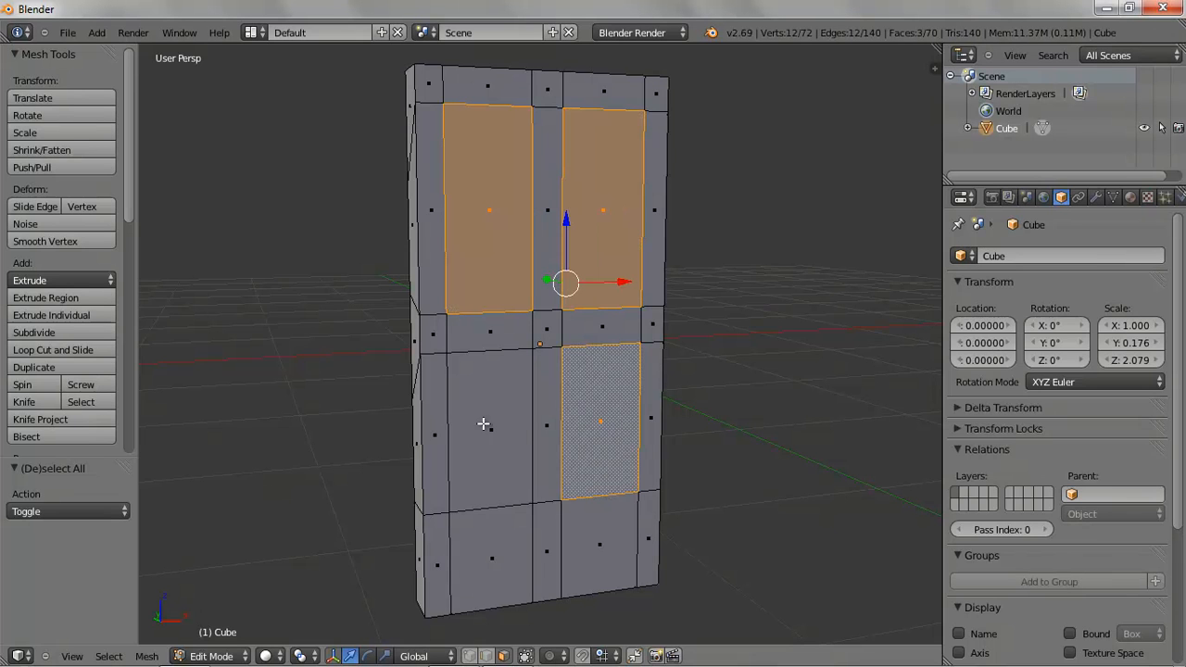
pyautogui.keyDown('shift'); pyautogui.rightClick(501, 426); pyautogui.keyUp('shift')
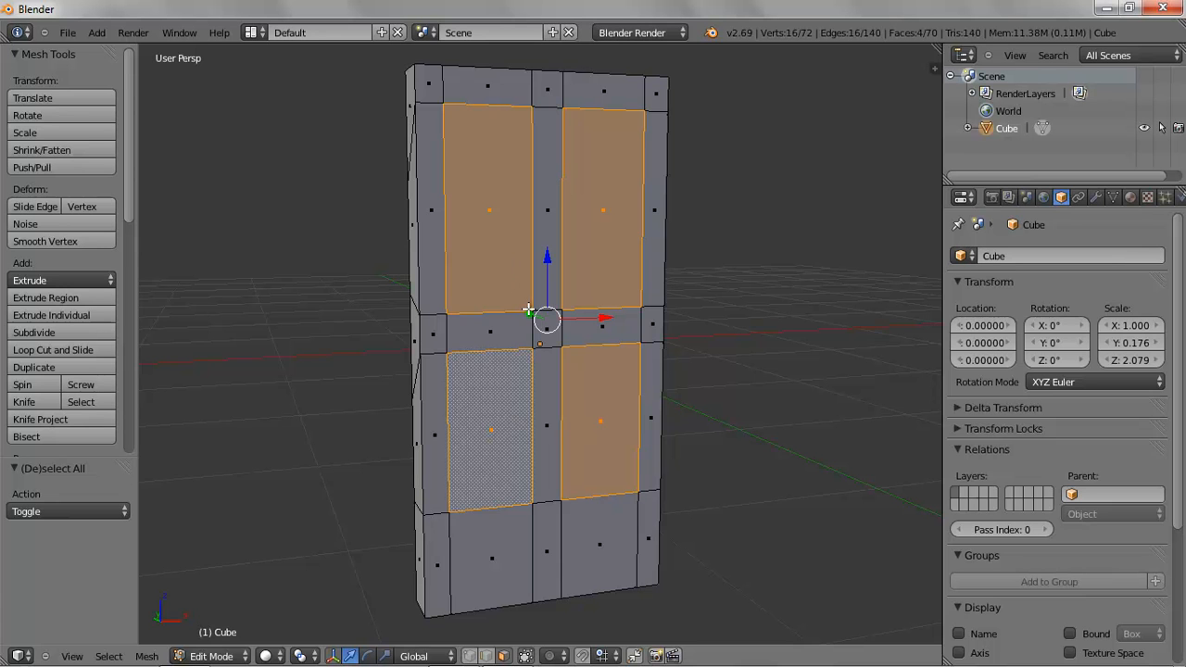
# Extrude the four panel faces individually with an offset of 0.699
pyautogui.moveTo(528, 315); pyautogui.dragTo(552, 327)
pyautogui.hotkey('ctrl', 'z')
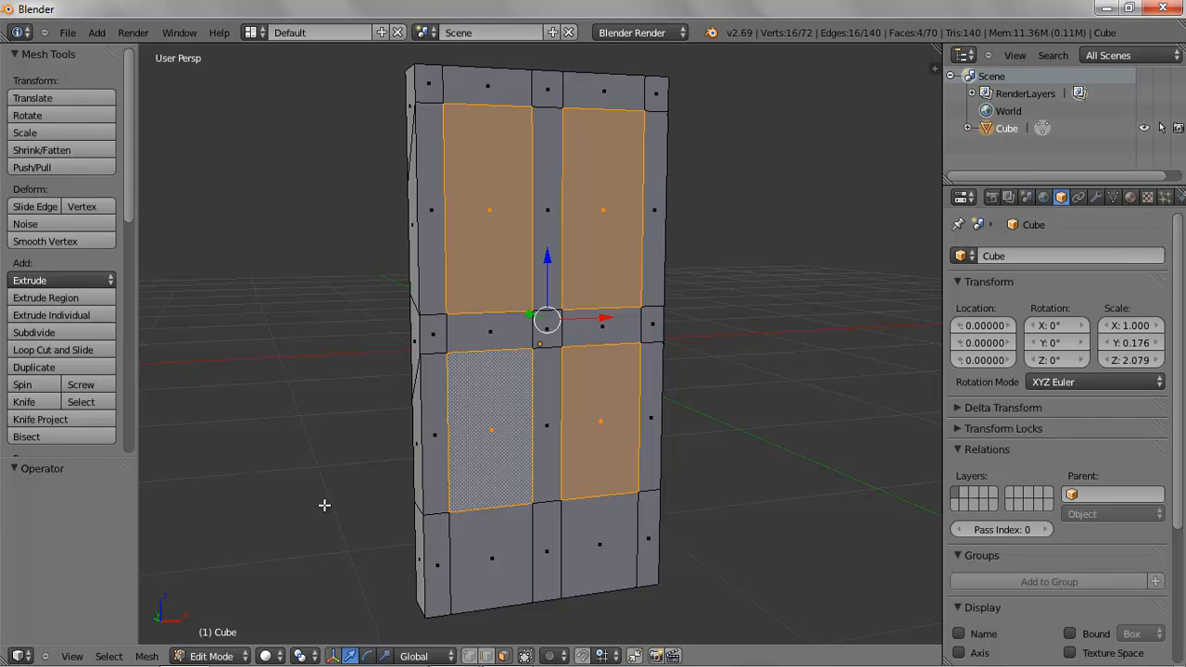
pyautogui.click(91, 314)
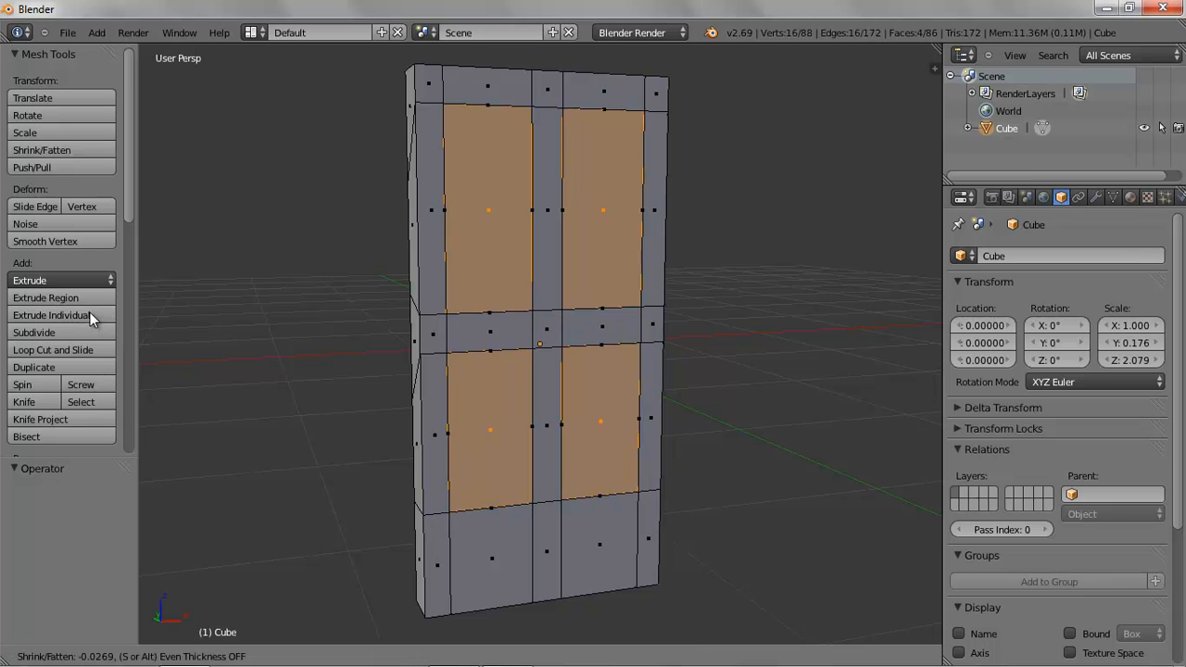
pyautogui.click(69, 269)
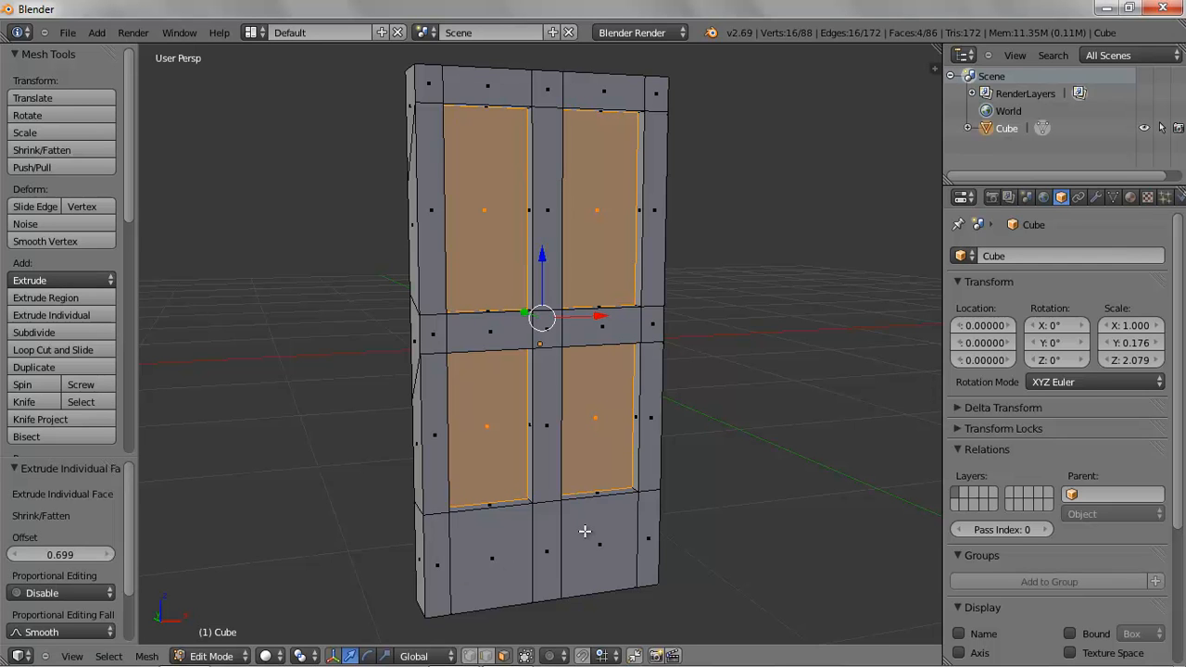
pyautogui.press('KP_1')
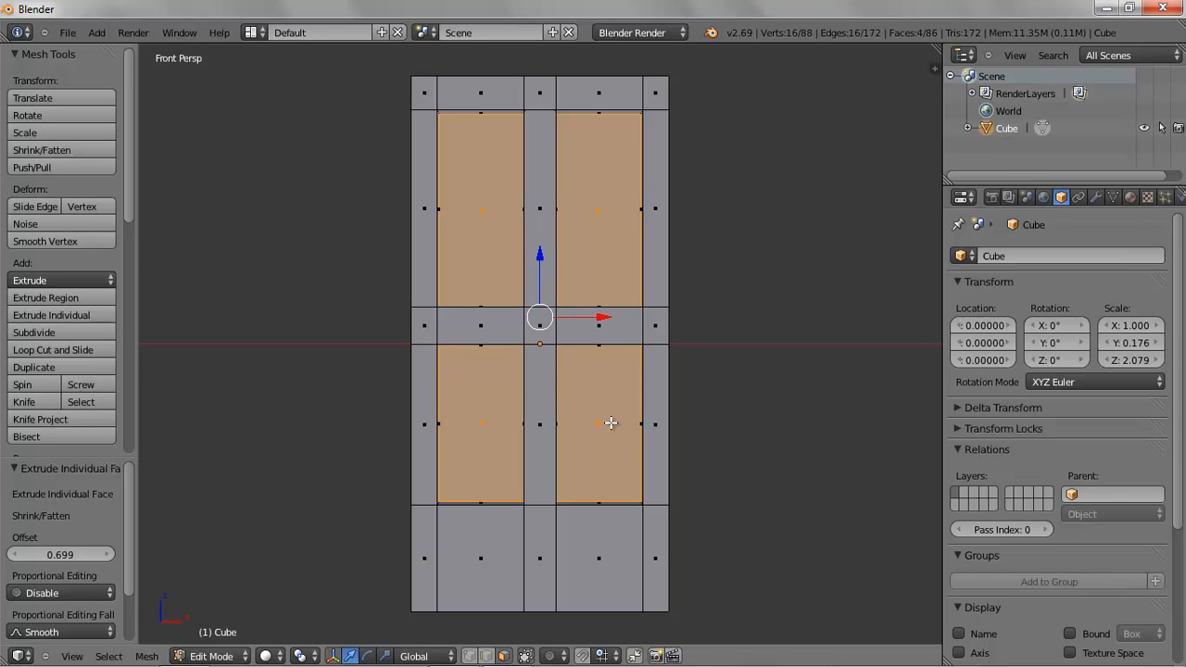
pyautogui.press('s')
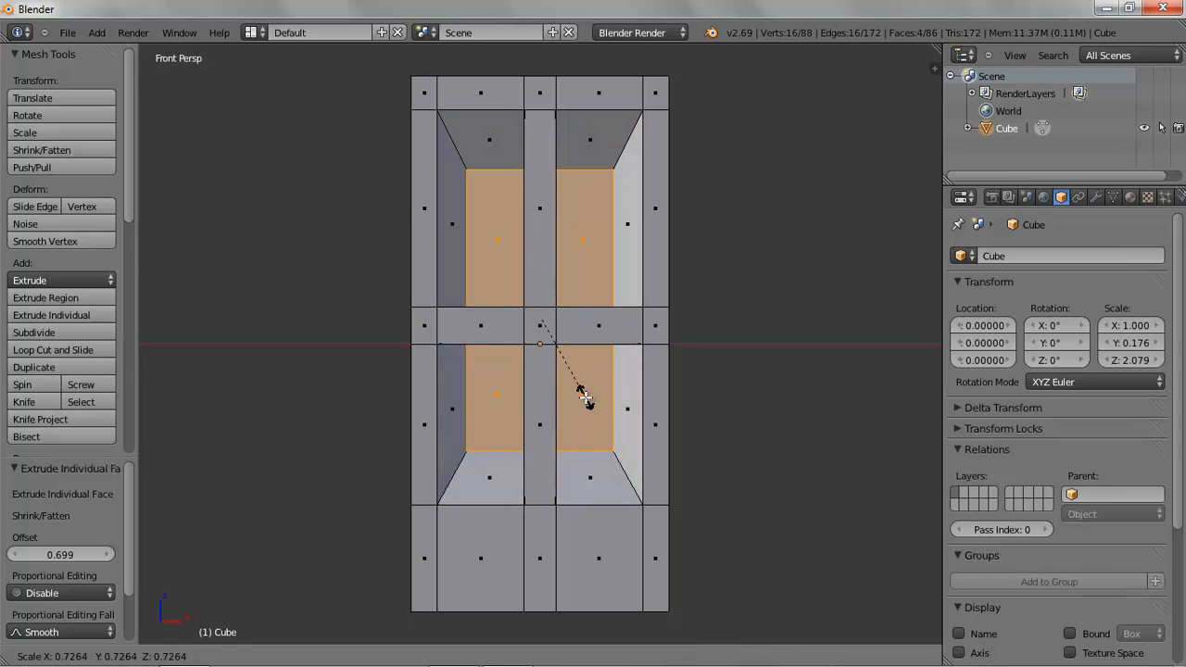
pyautogui.press('Escape')
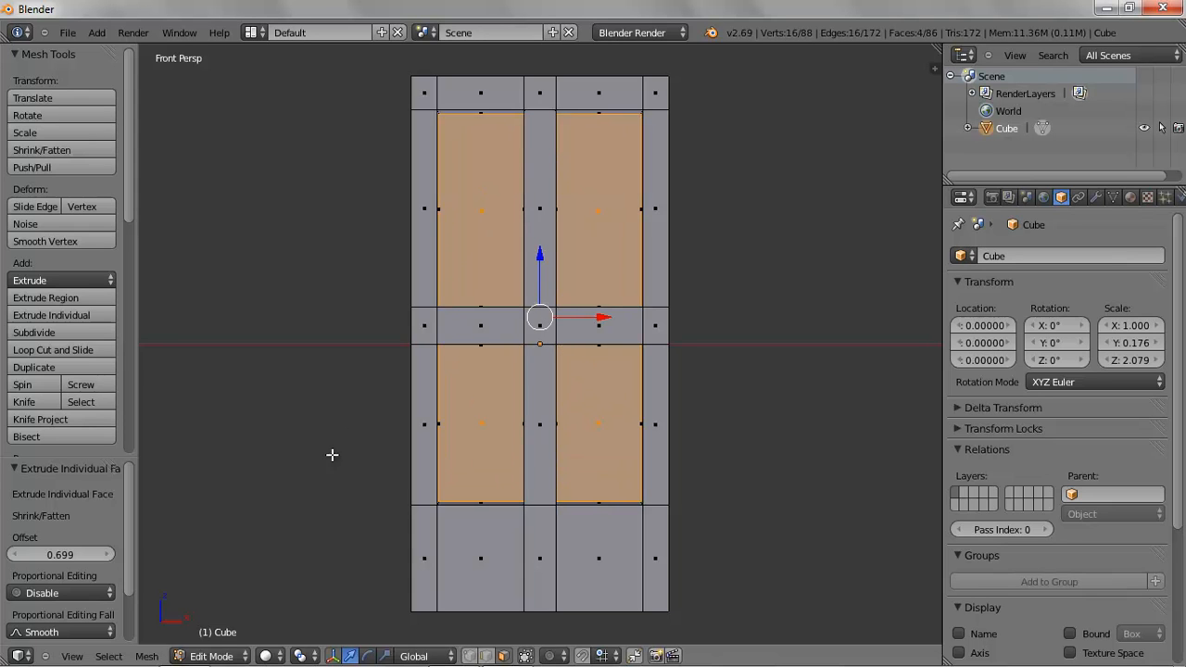
# Set the pivot point to Individual Origins and scale each panel face to 0.9
pyautogui.click(308, 655)
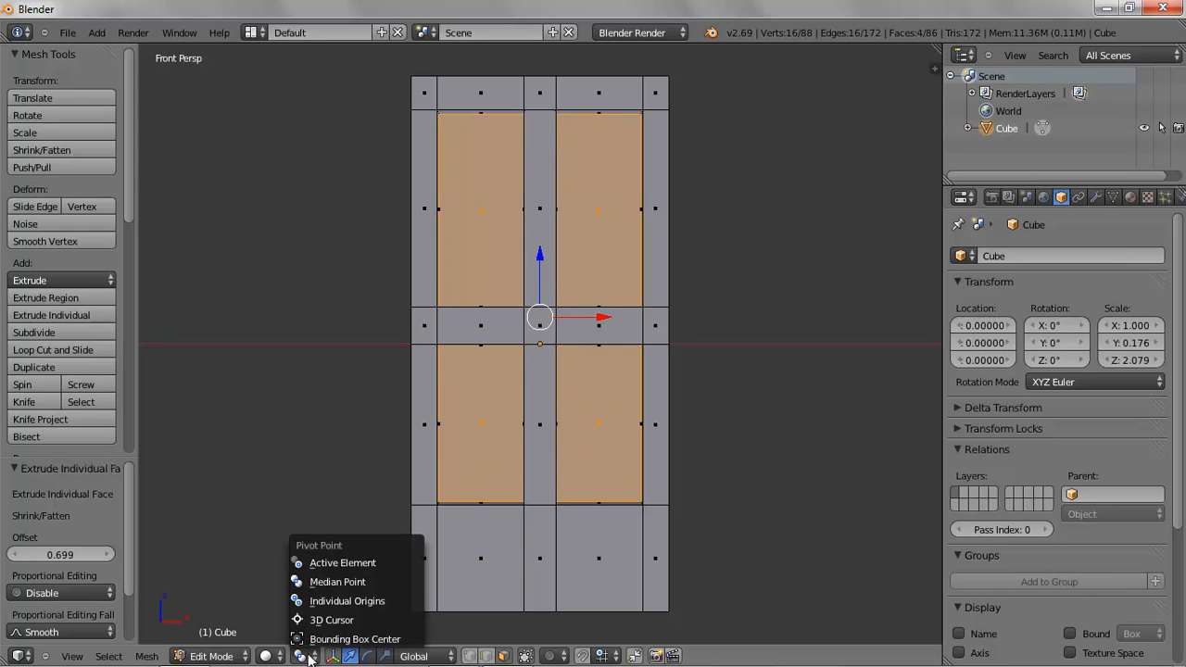
pyautogui.click(356, 599)
pyautogui.press('s')
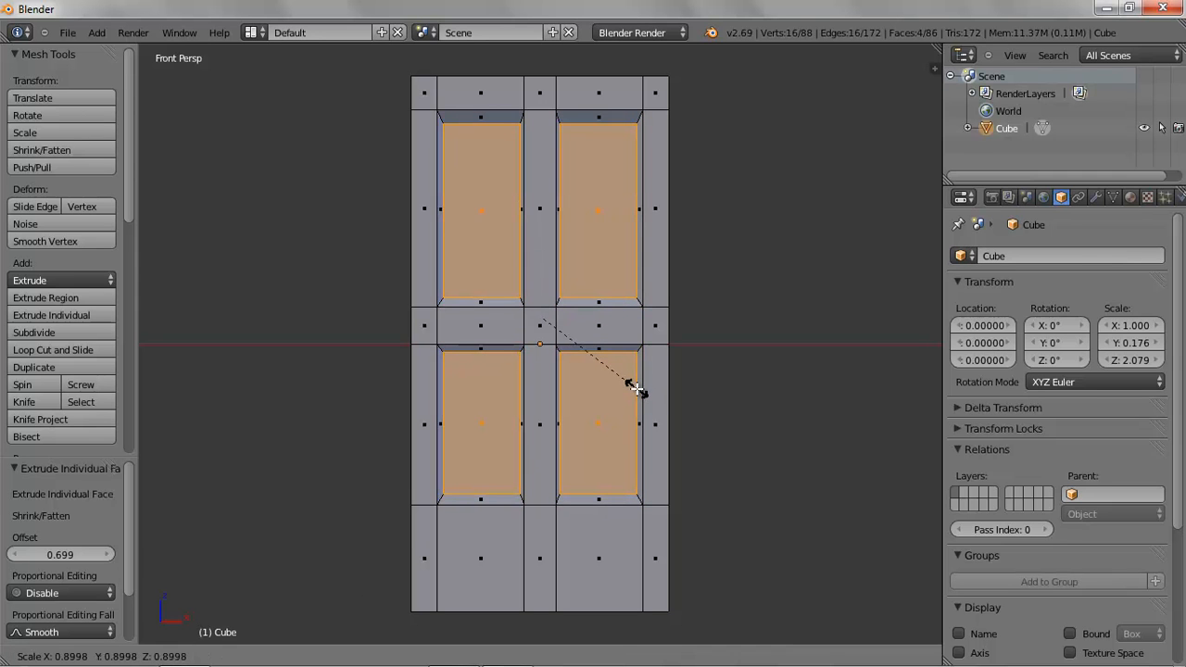
pyautogui.click(636, 390)
# Extrude the panel faces individually inward with an offset of -0.777 and return to front view
pyautogui.moveTo(569, 400); pyautogui.dragTo(652, 418, button='middle')
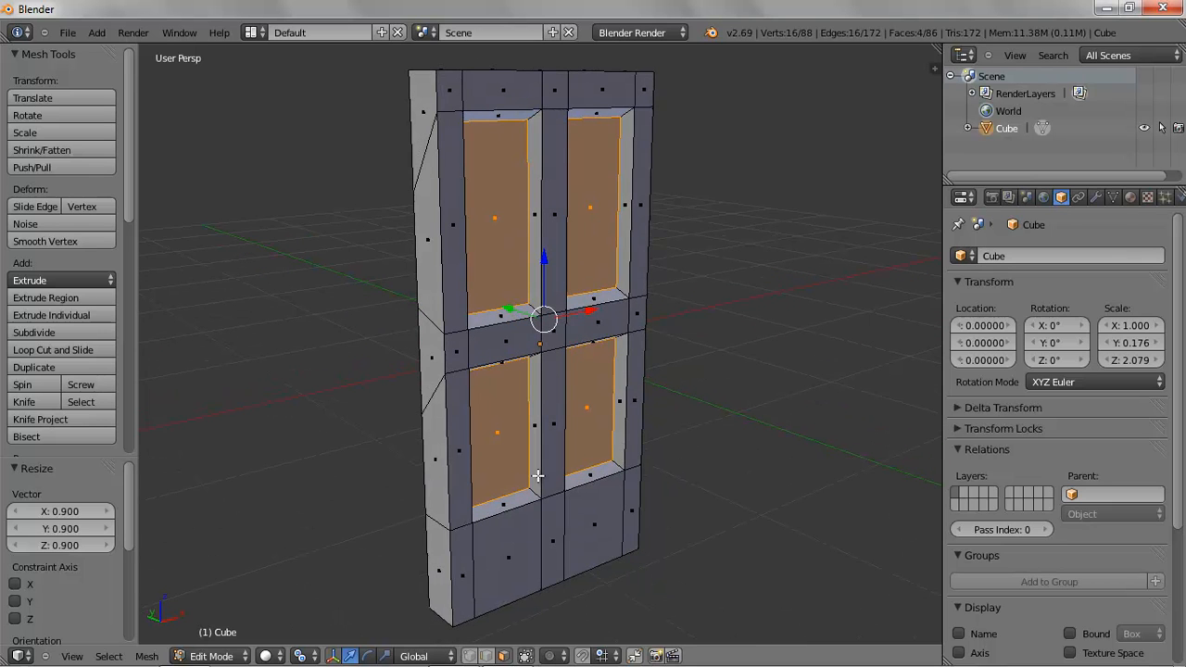
pyautogui.click(93, 313)
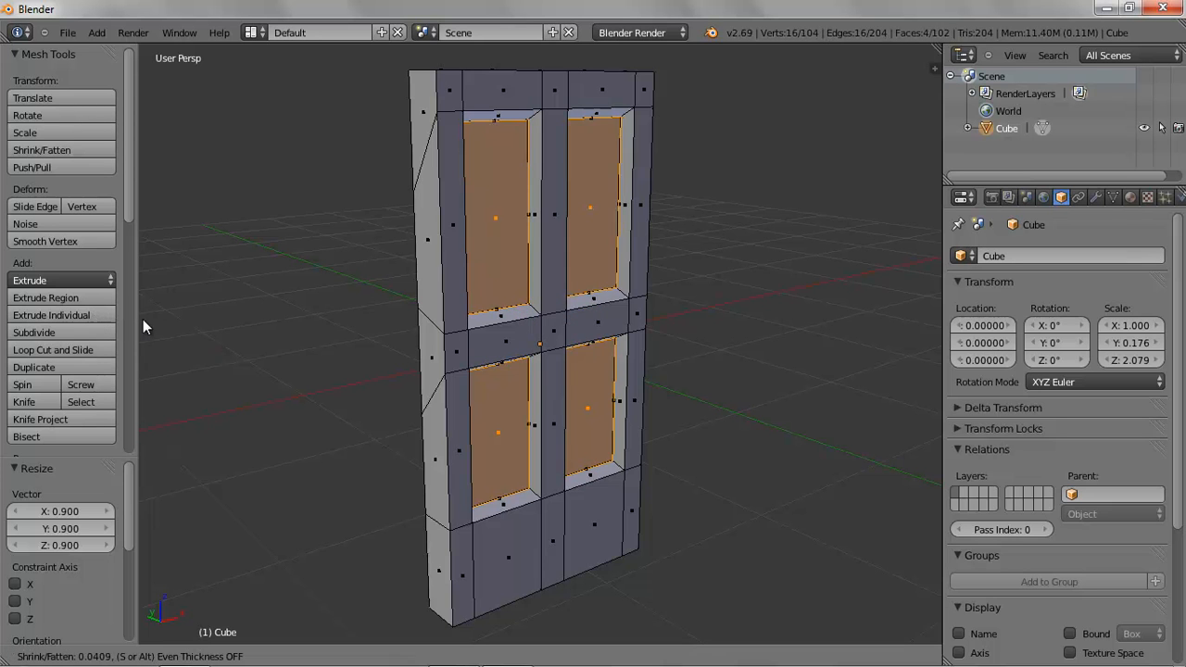
pyautogui.click(187, 362)
pyautogui.press('KP_1')
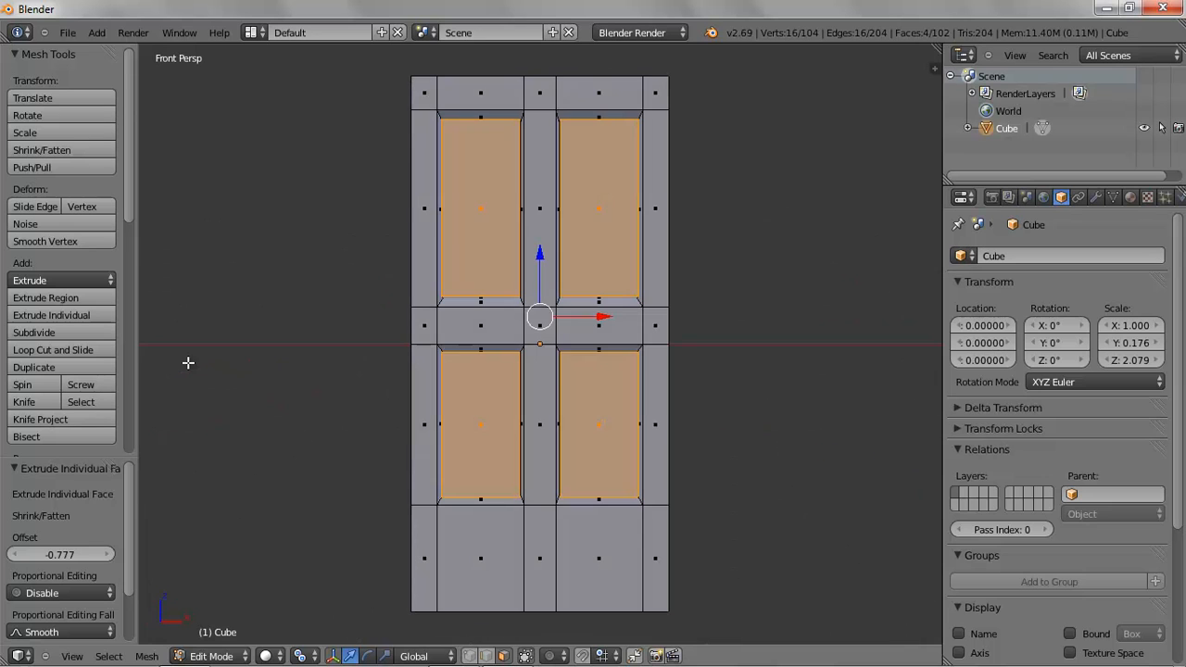
# Scale the recessed panel faces to 0.884 and set the pivot point back to Median Point
pyautogui.press('s')
pyautogui.click(598, 392)
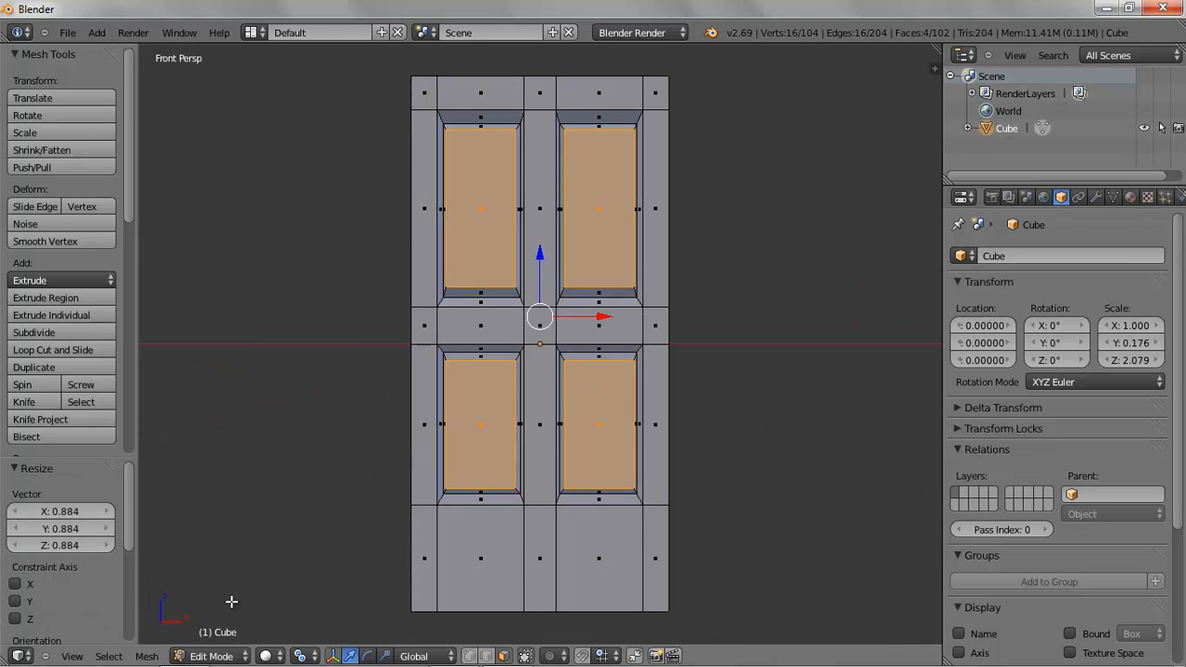
pyautogui.click(300, 656)
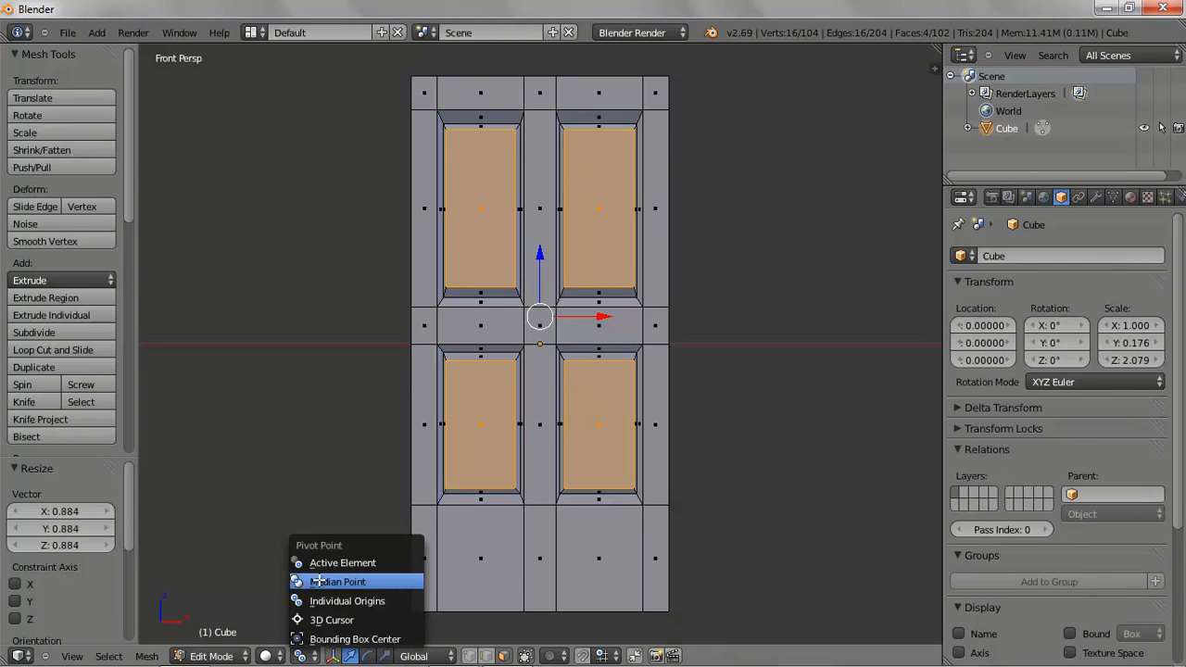
pyautogui.click(319, 584)
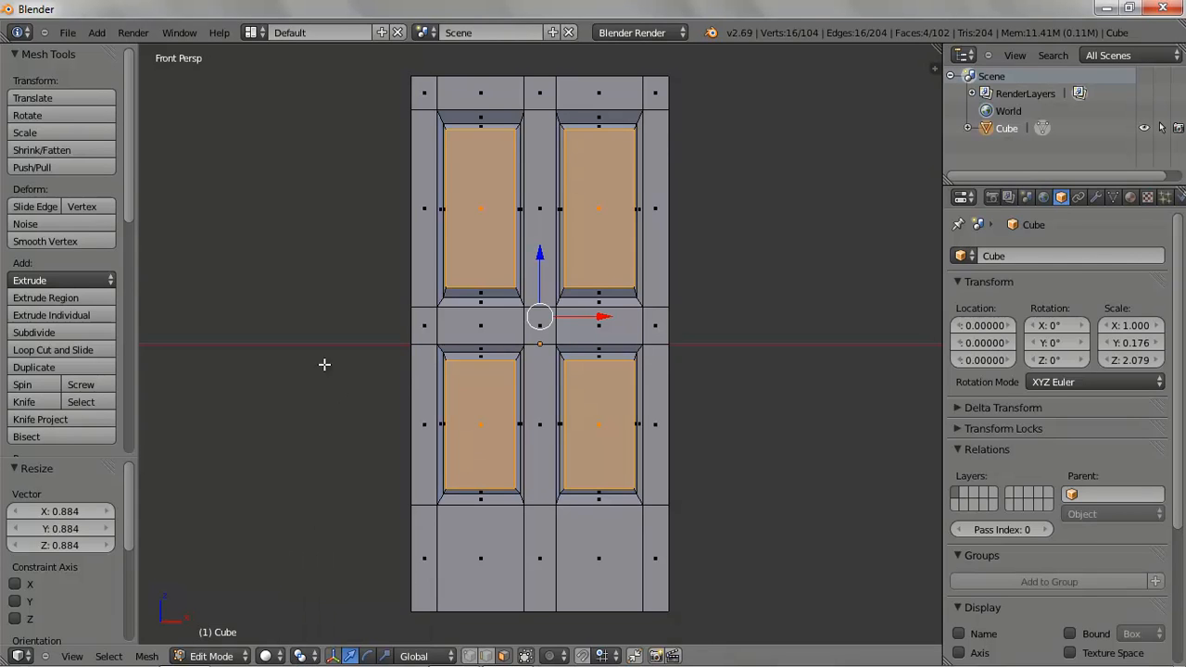
# Switch to Object Mode and rename the cube object to Door
pyautogui.click(220, 659)
pyautogui.click(215, 638)
pyautogui.moveTo(374, 352); pyautogui.dragTo(458, 396, button='middle')
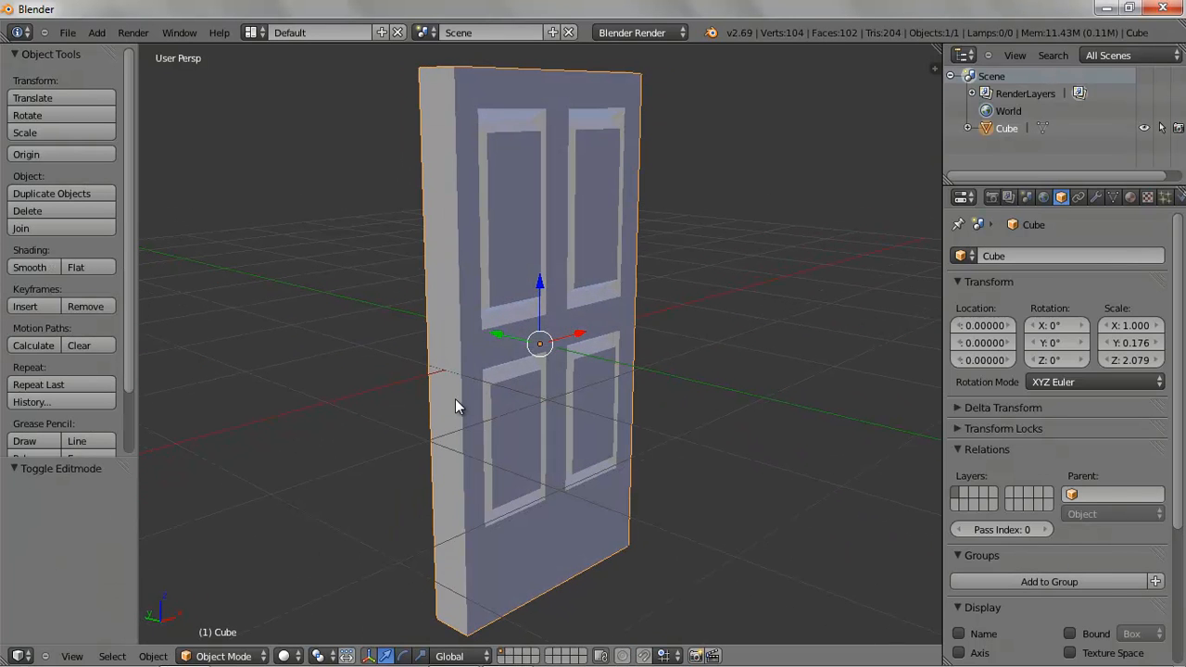
pyautogui.doubleClick(1009, 131)
pyautogui.press('BackSpace')
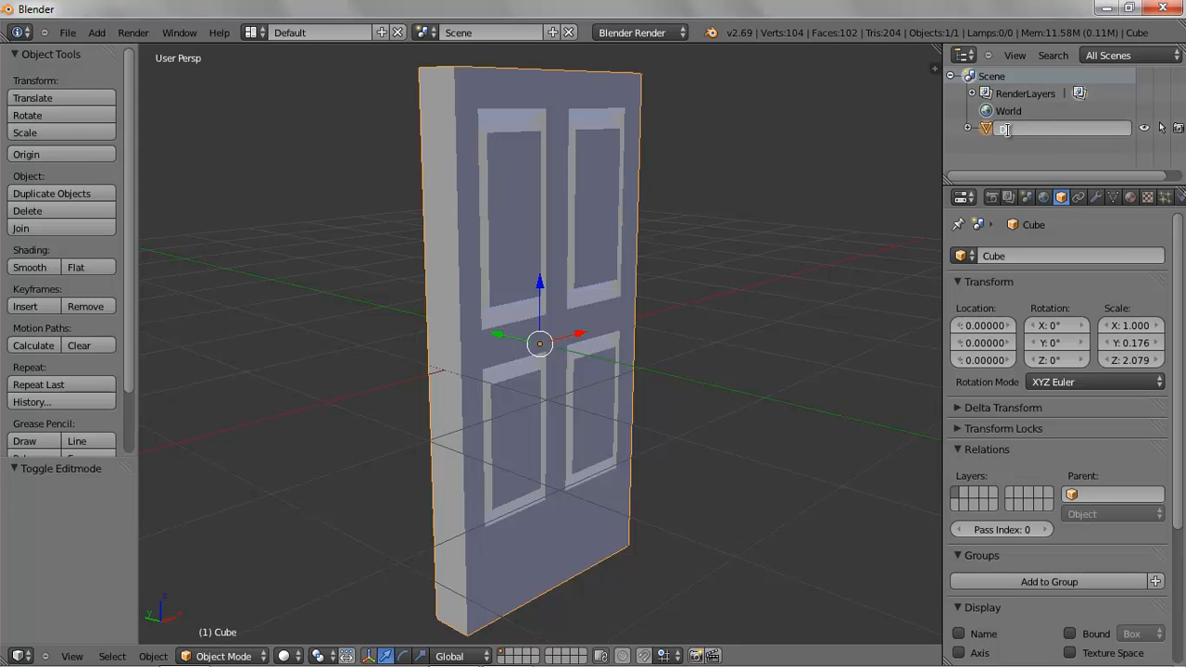
pyautogui.press('Return')
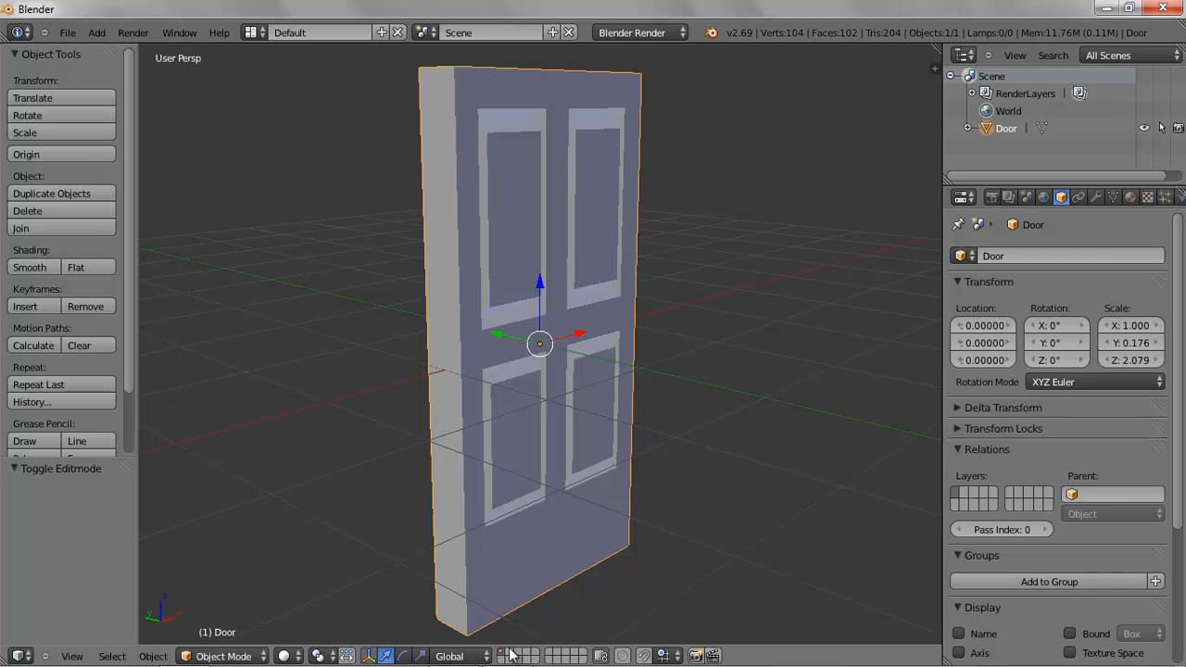
# Switch to top view on an empty layer and add a Bezier curve
pyautogui.press('KP_7')
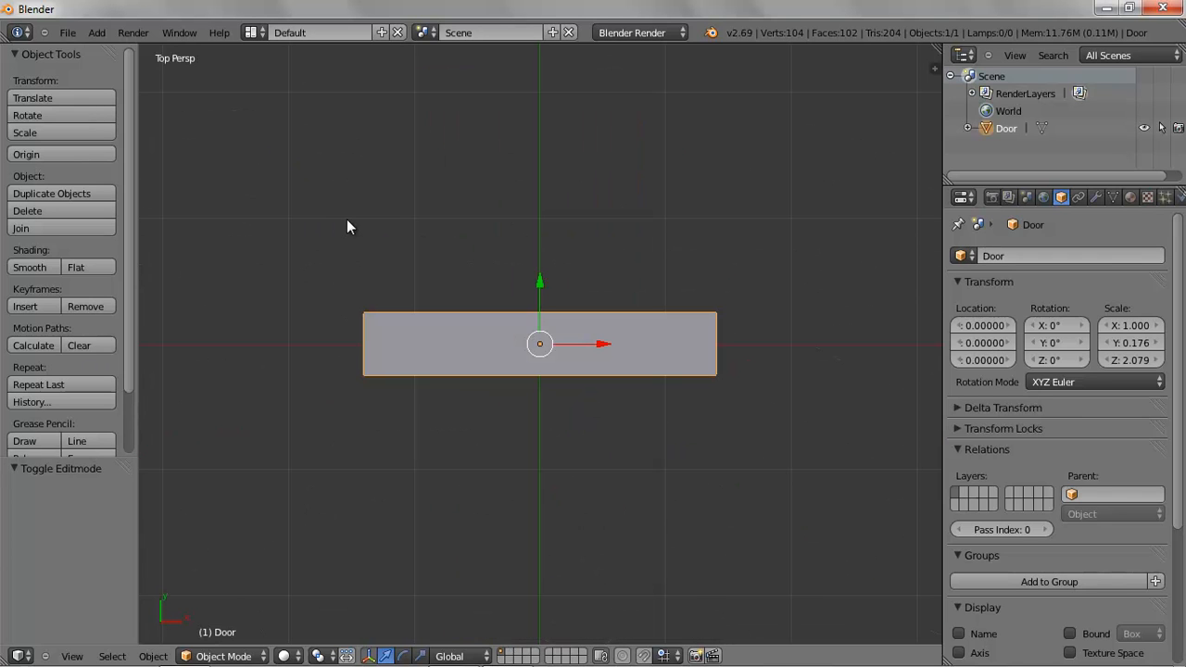
pyautogui.click(508, 657)
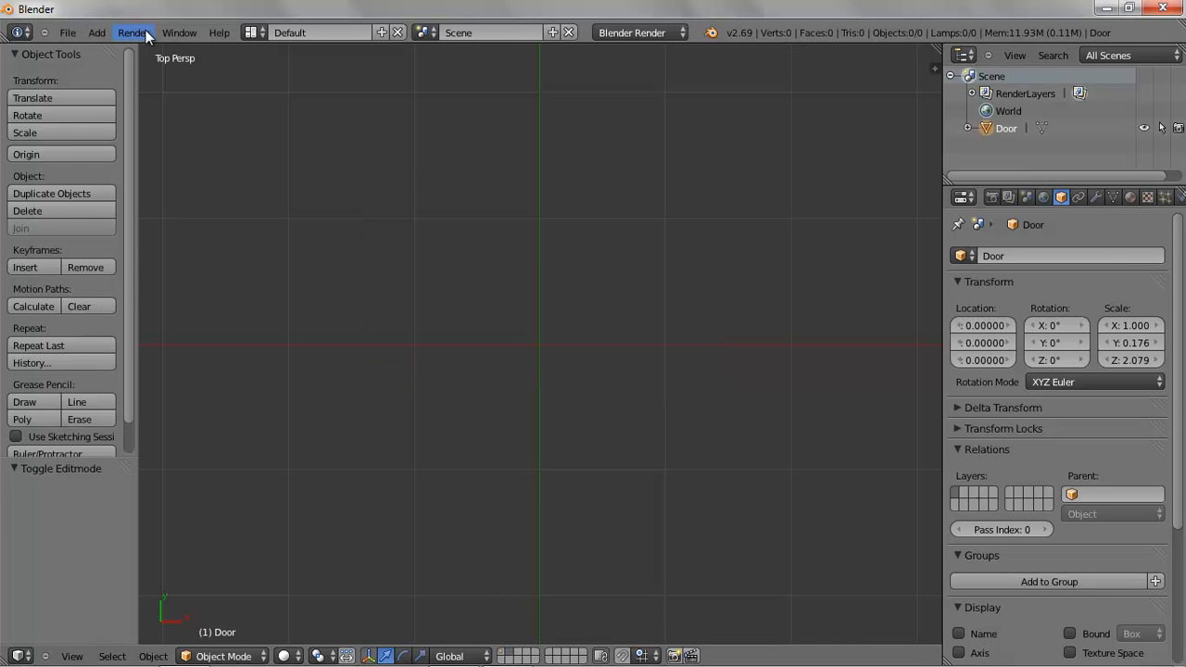
pyautogui.click(97, 33)
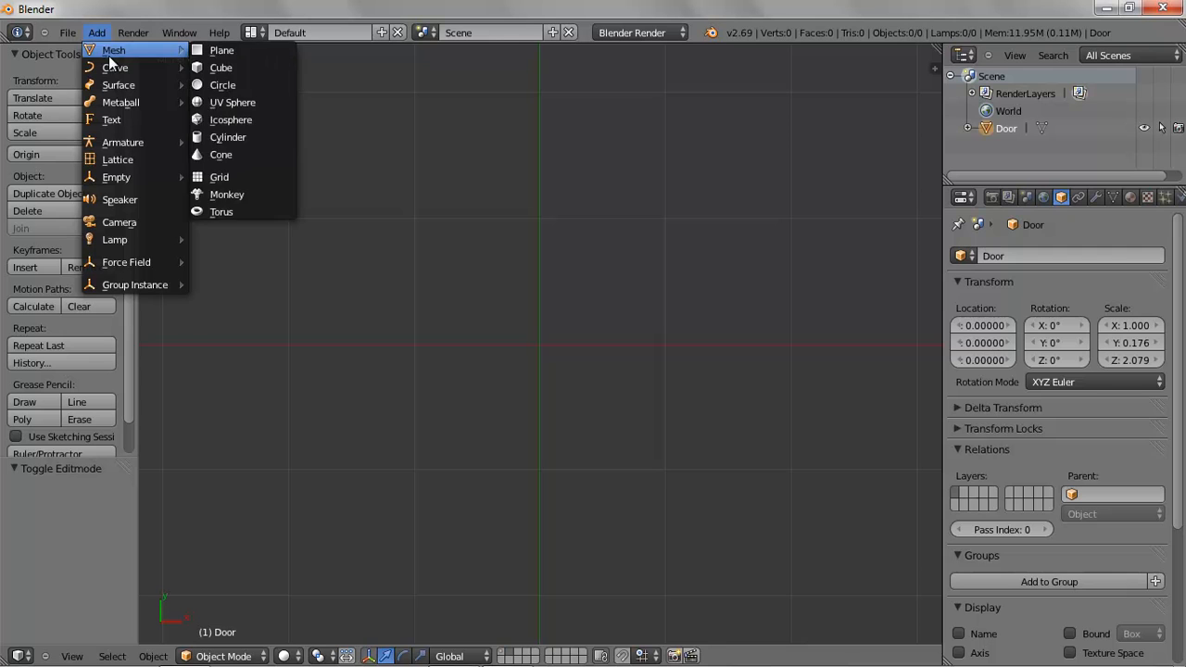
pyautogui.moveTo(109, 69)
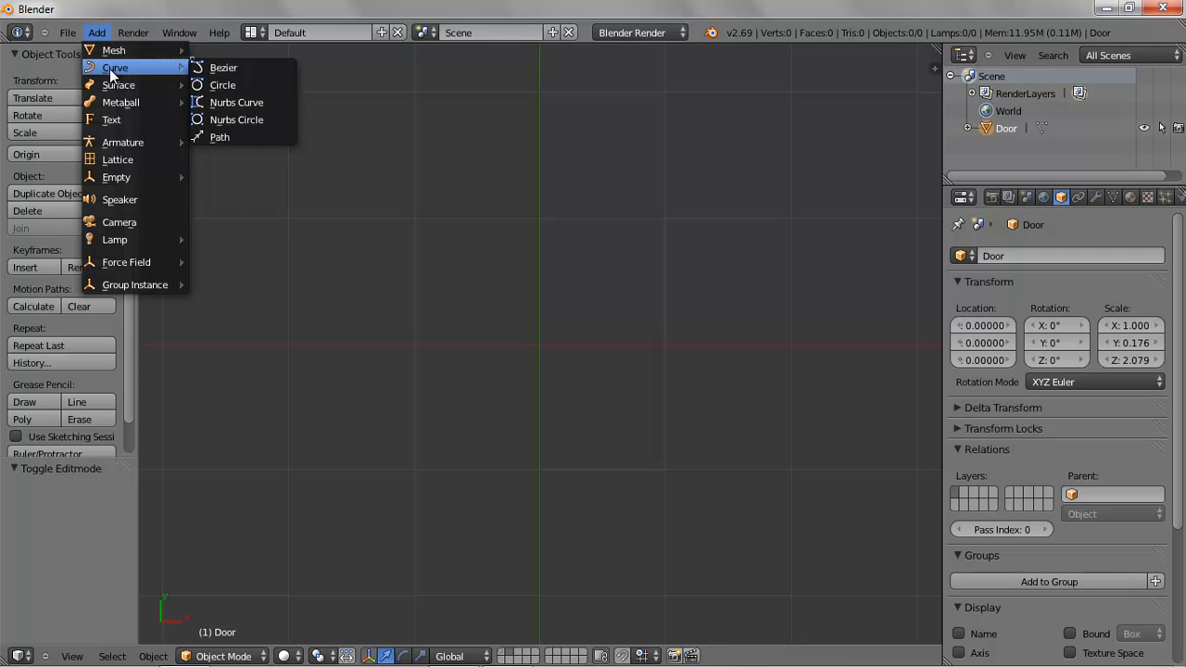
pyautogui.click(250, 68)
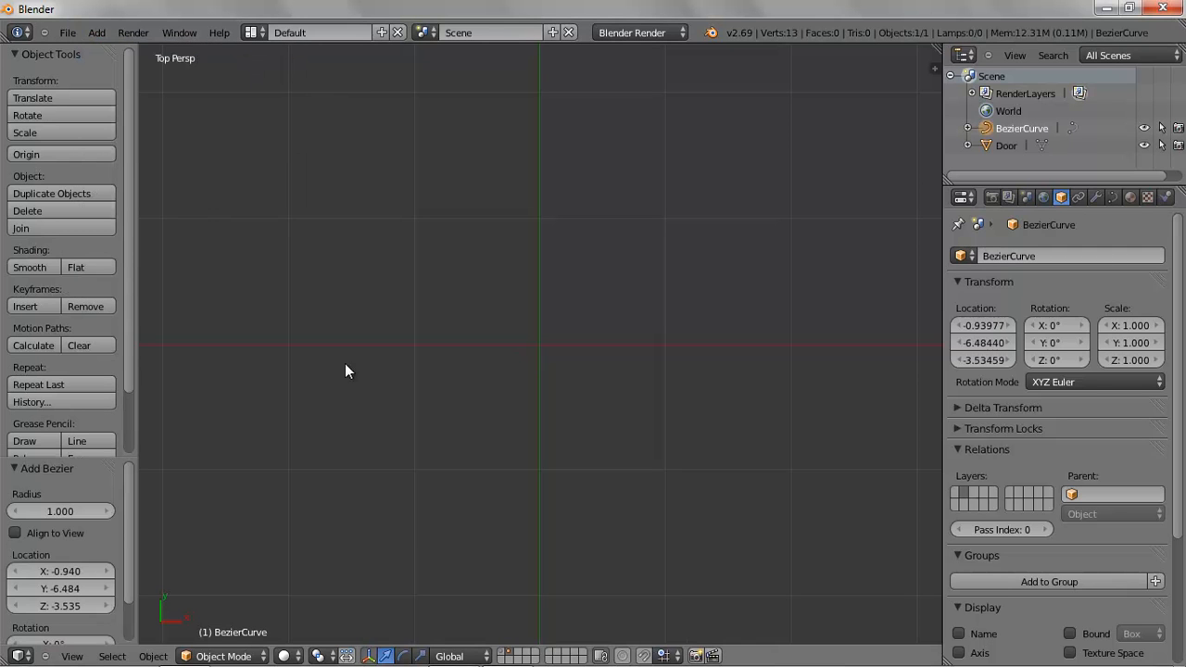
# Snap the 3D cursor to the world center
pyautogui.click(154, 656)
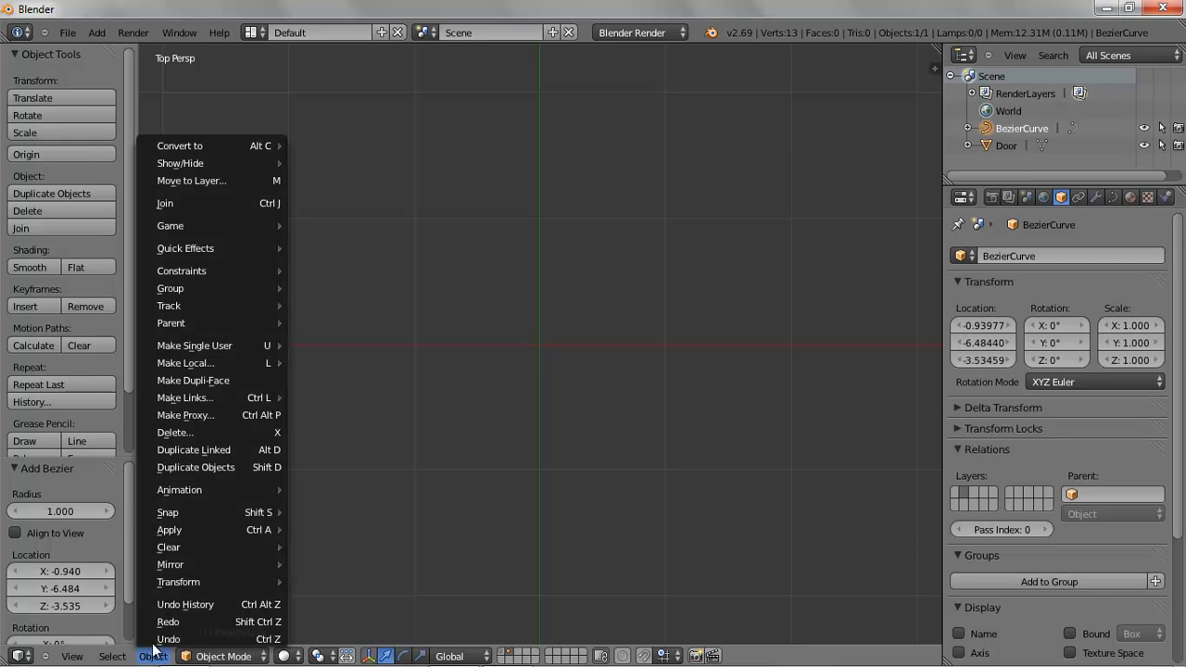
pyautogui.moveTo(195, 512)
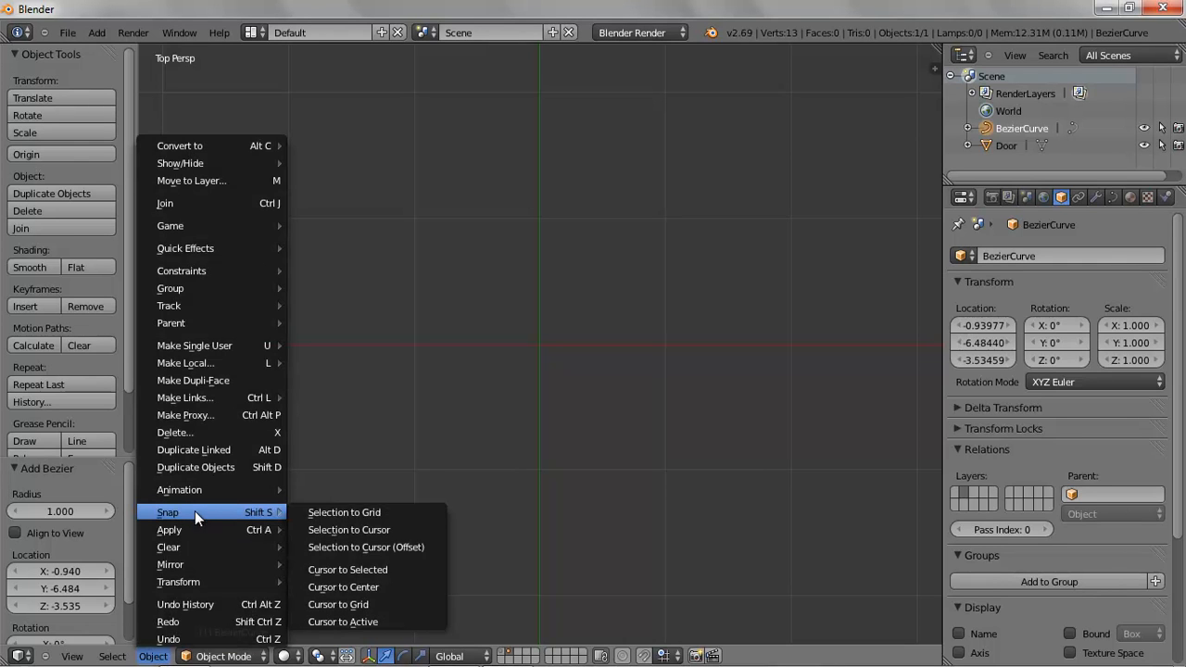
pyautogui.click(367, 588)
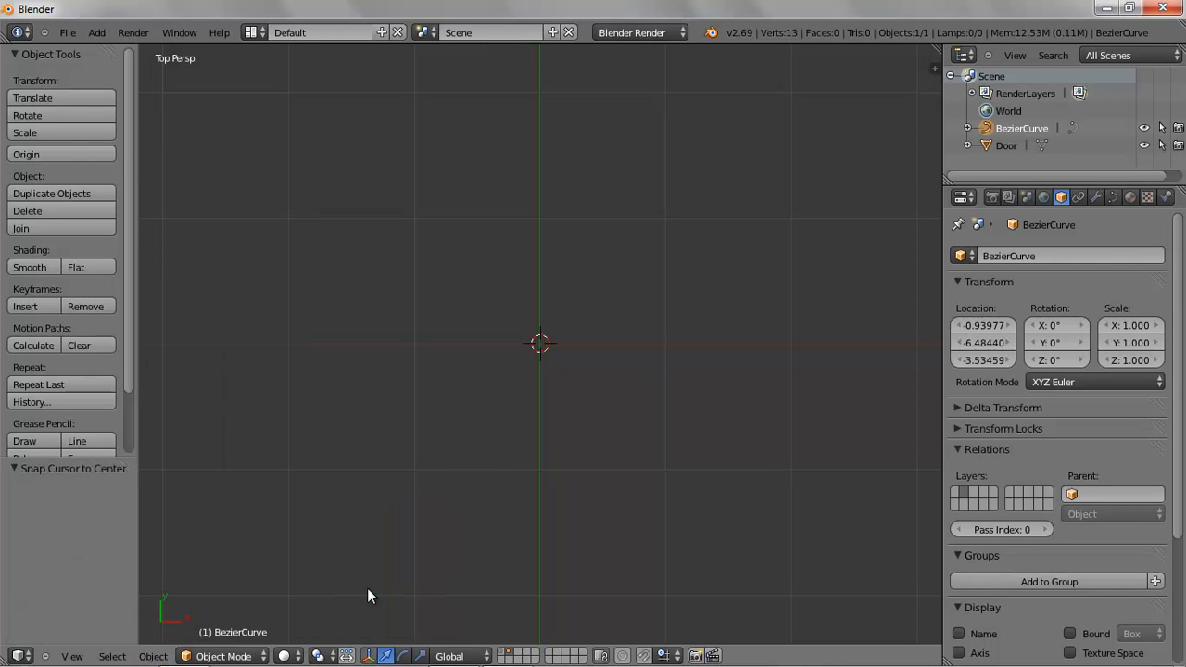
# Add another Bezier curve at the world center
pyautogui.click(96, 32)
pyautogui.moveTo(112, 64)
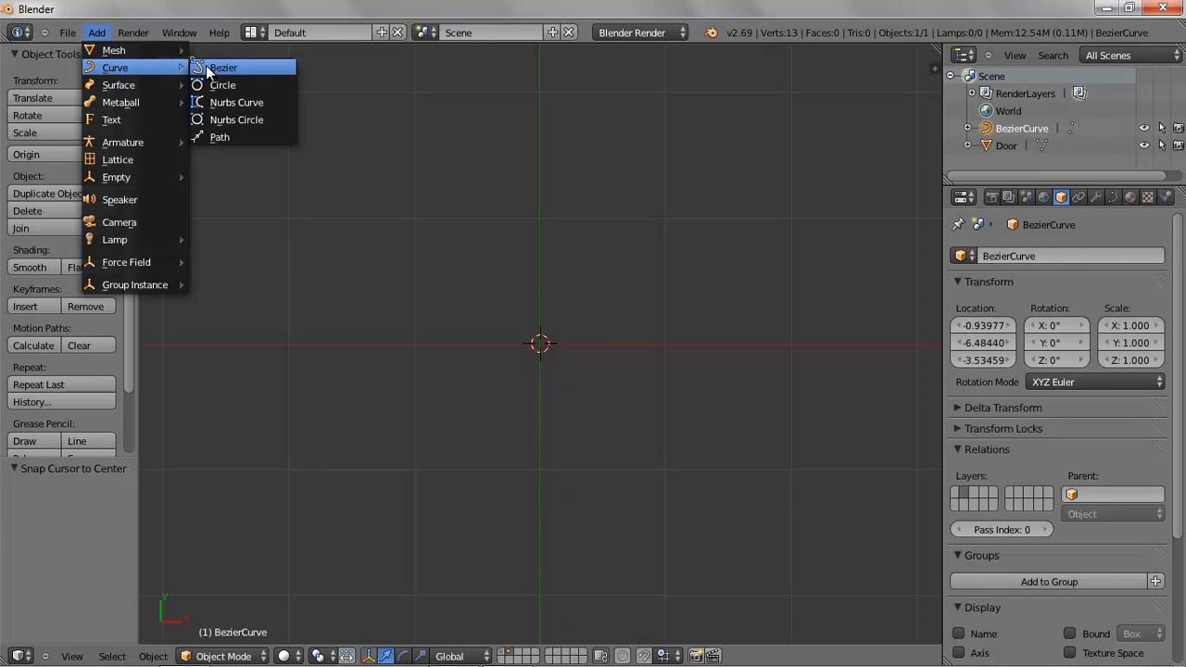
pyautogui.click(212, 69)
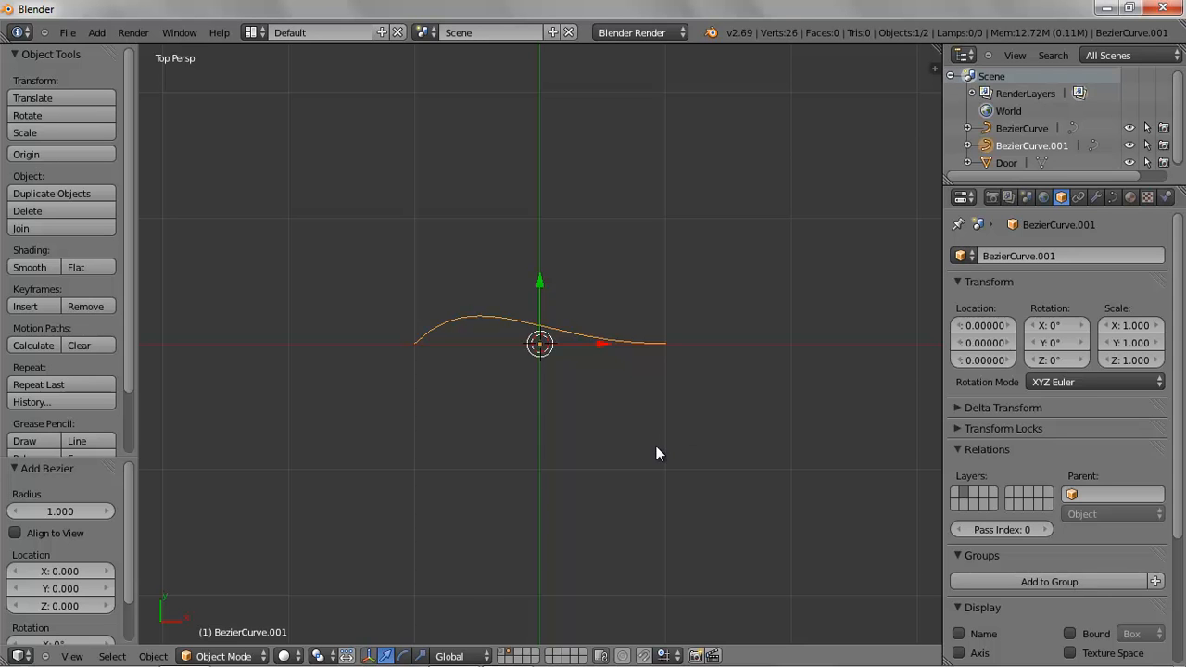
# Rotate the new curve by about 90.5 degrees so it runs vertically
pyautogui.press('r')
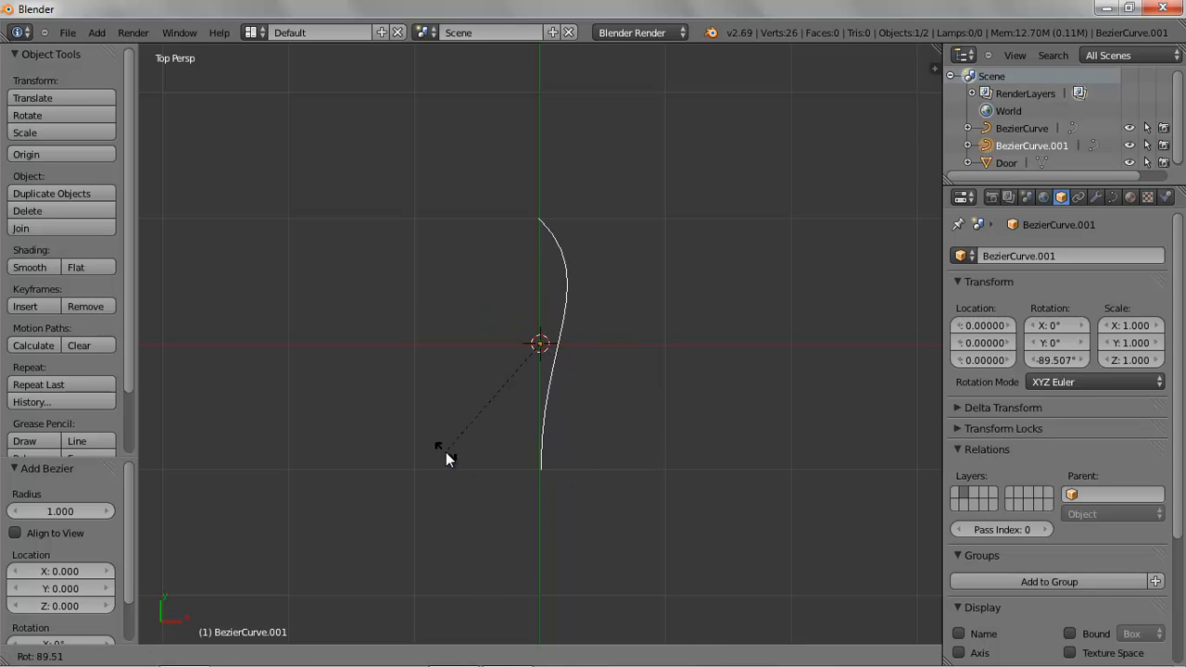
pyautogui.click(445, 454)
pyautogui.scroll(2, 574, 480)
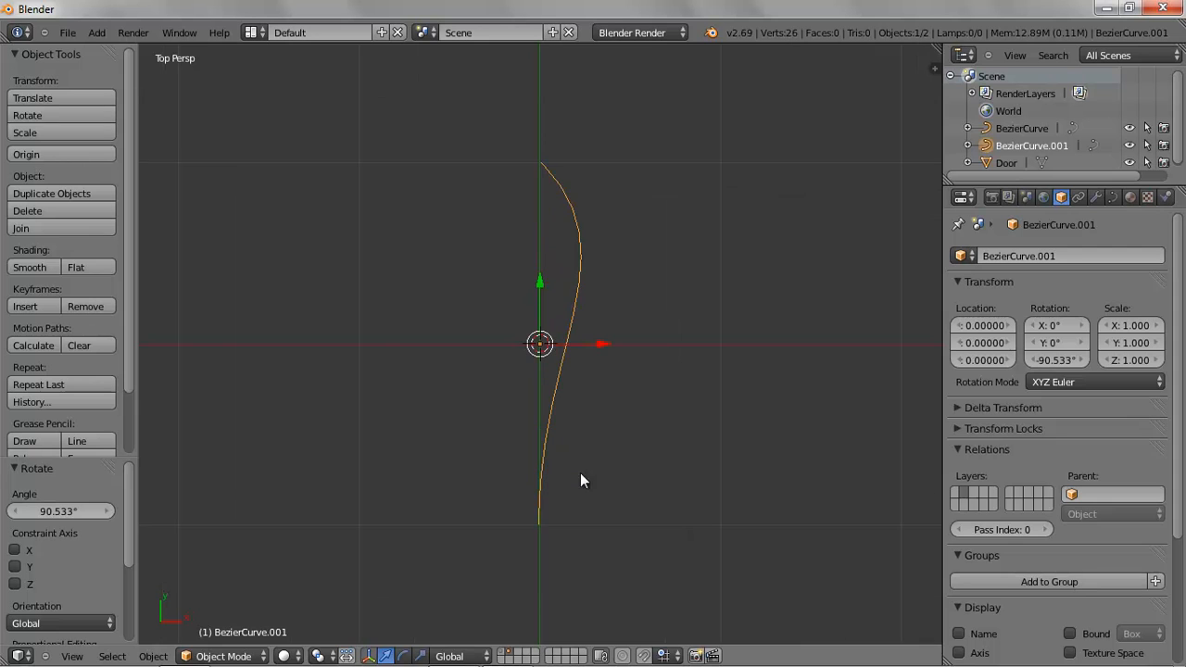
pyautogui.keyDown('shift'); pyautogui.moveTo(601, 473); pyautogui.dragTo(600, 393, button='middle'); pyautogui.keyUp('shift')
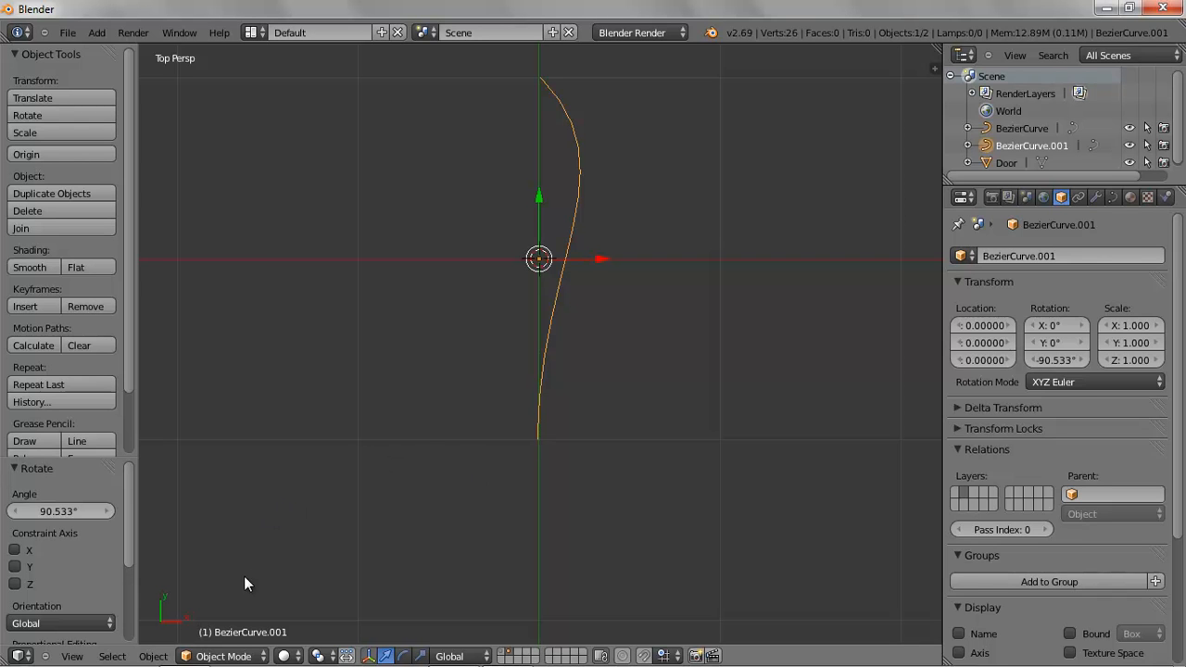
# Enter Edit Mode on the Bezier curve
pyautogui.click(223, 655)
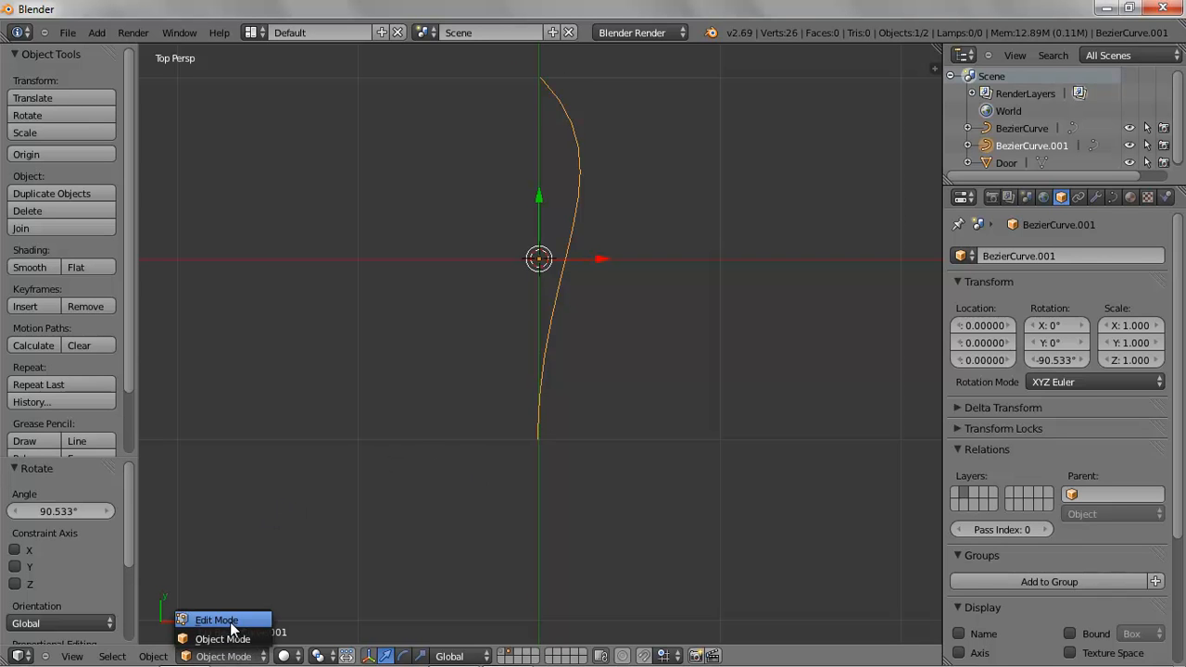
pyautogui.click(222, 620)
pyautogui.scroll(1, 645, 324)
pyautogui.scroll(-2, 645, 323)
pyautogui.keyDown('shift'); pyautogui.moveTo(647, 303); pyautogui.dragTo(638, 359, button='middle'); pyautogui.keyUp('shift')
pyautogui.scroll(1, 638, 359)
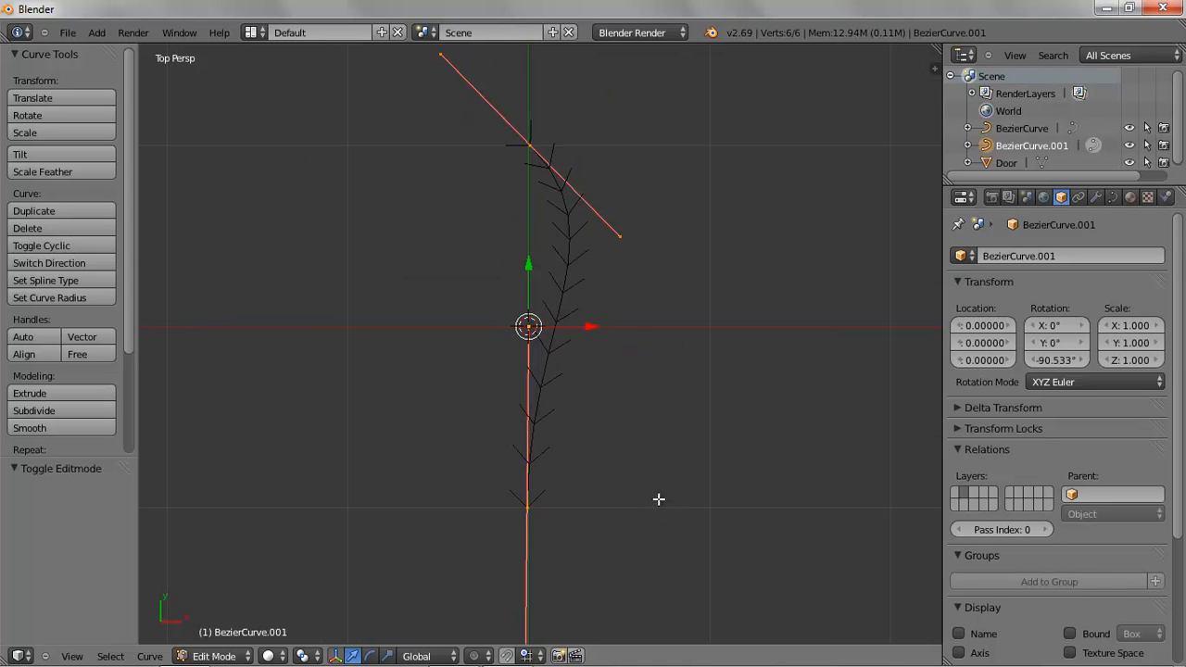
# Turn off the curve normals display and deselect all control points
pyautogui.press('n')
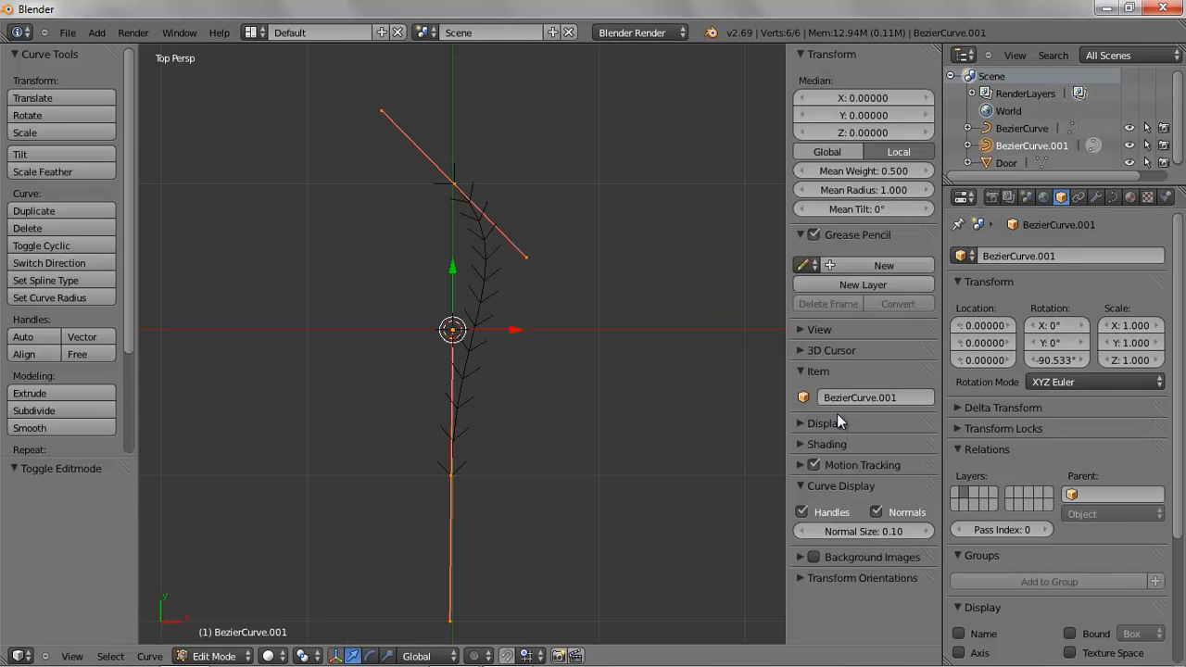
pyautogui.click(877, 513)
pyautogui.press('a')
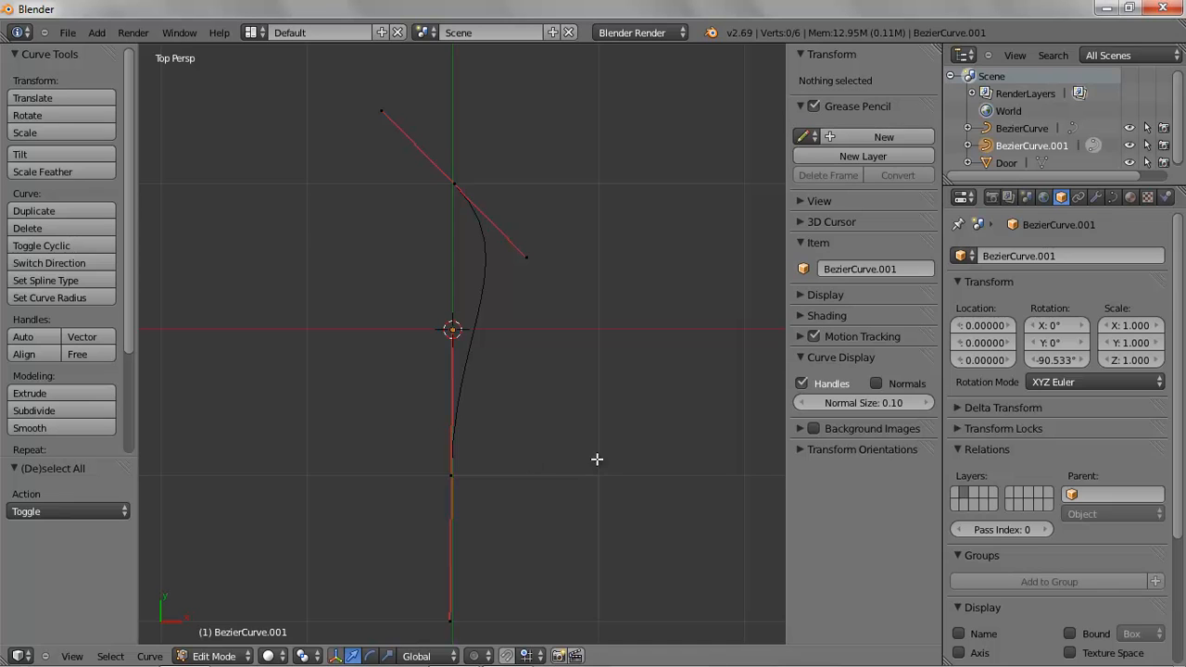
pyautogui.press('n')
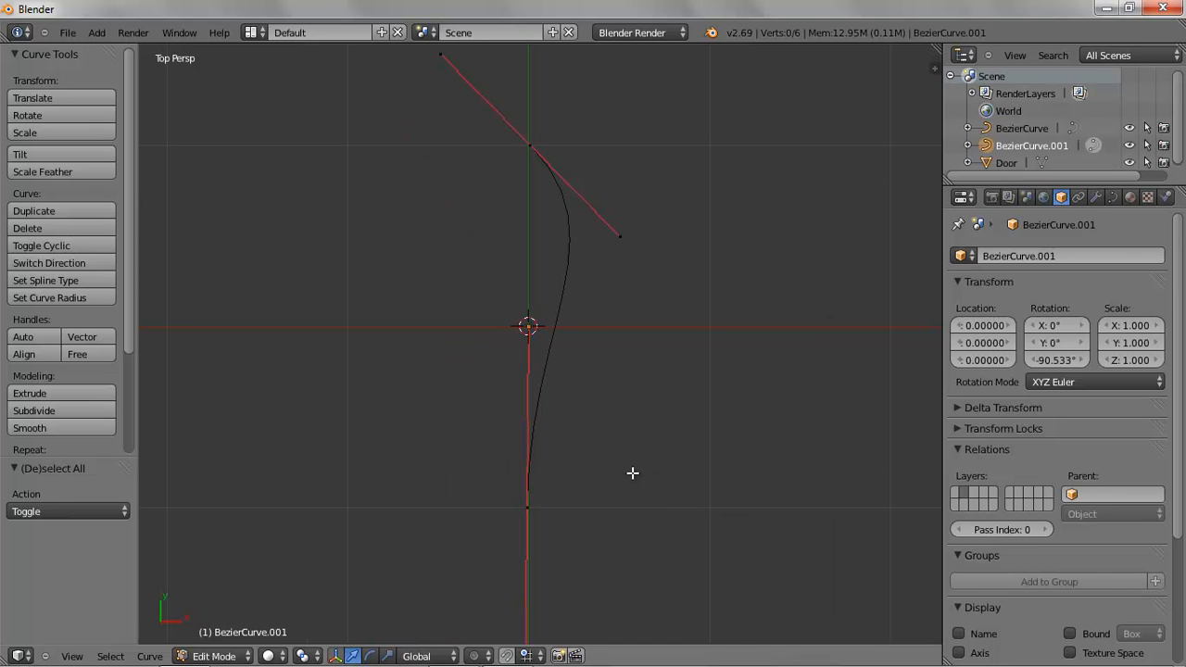
# Select both curve endpoints and subdivide the segment between them
pyautogui.rightClick(532, 139)
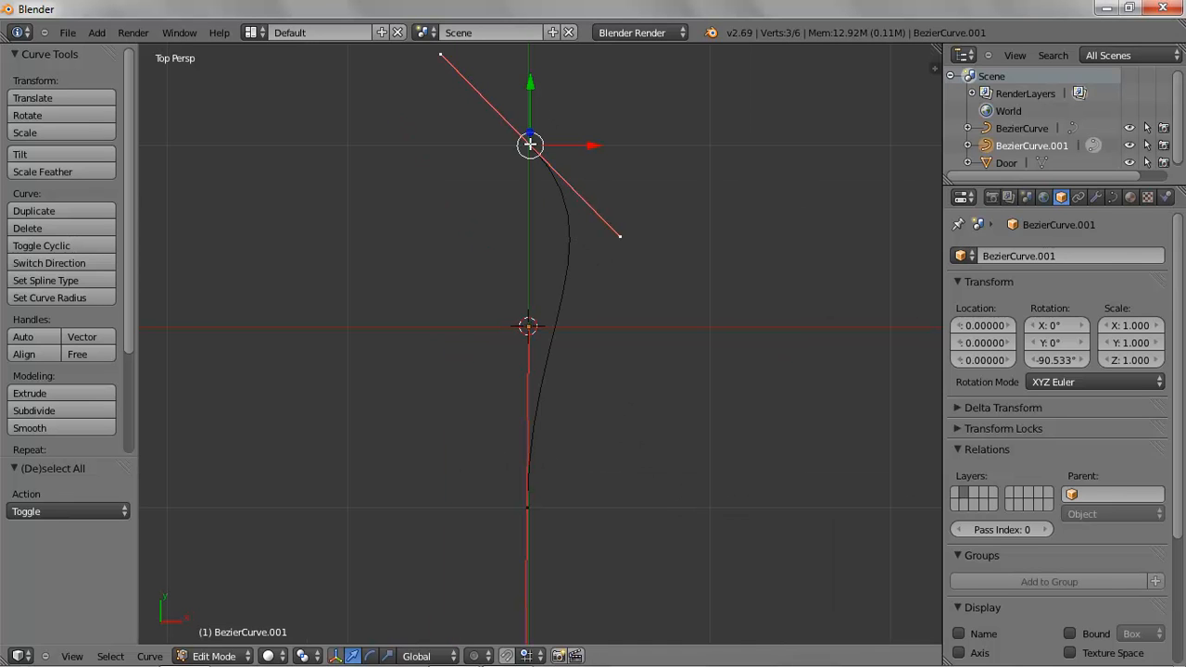
pyautogui.keyDown('shift'); pyautogui.rightClick(528, 506); pyautogui.keyUp('shift')
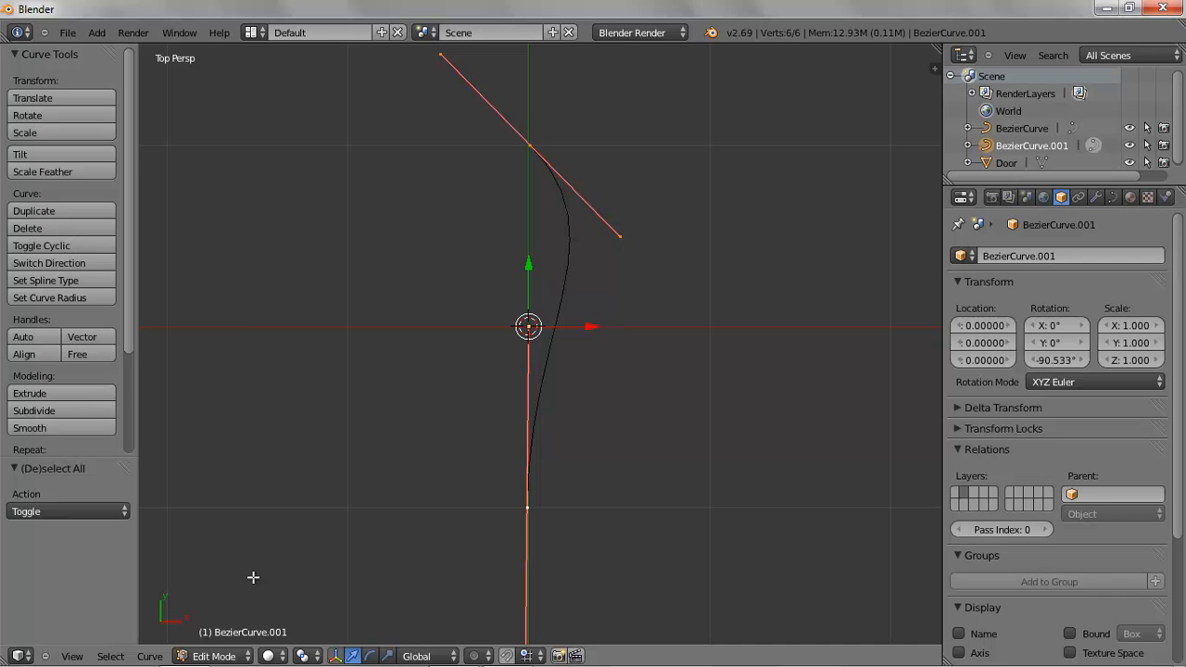
pyautogui.click(151, 657)
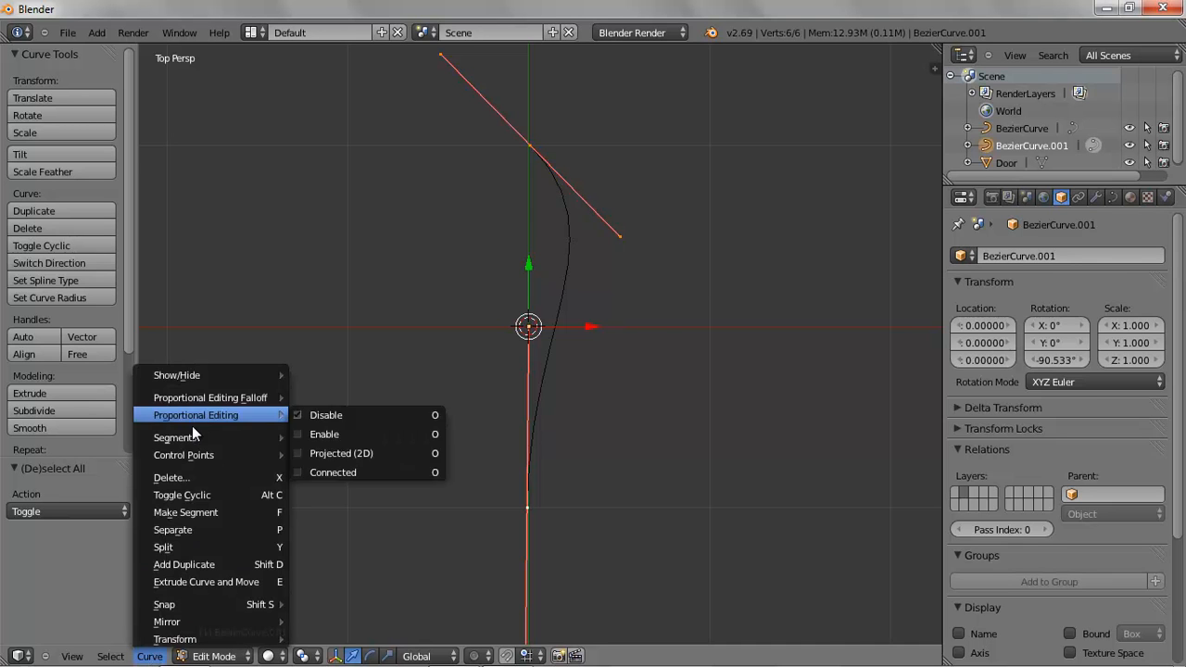
pyautogui.moveTo(190, 436)
pyautogui.click(396, 438)
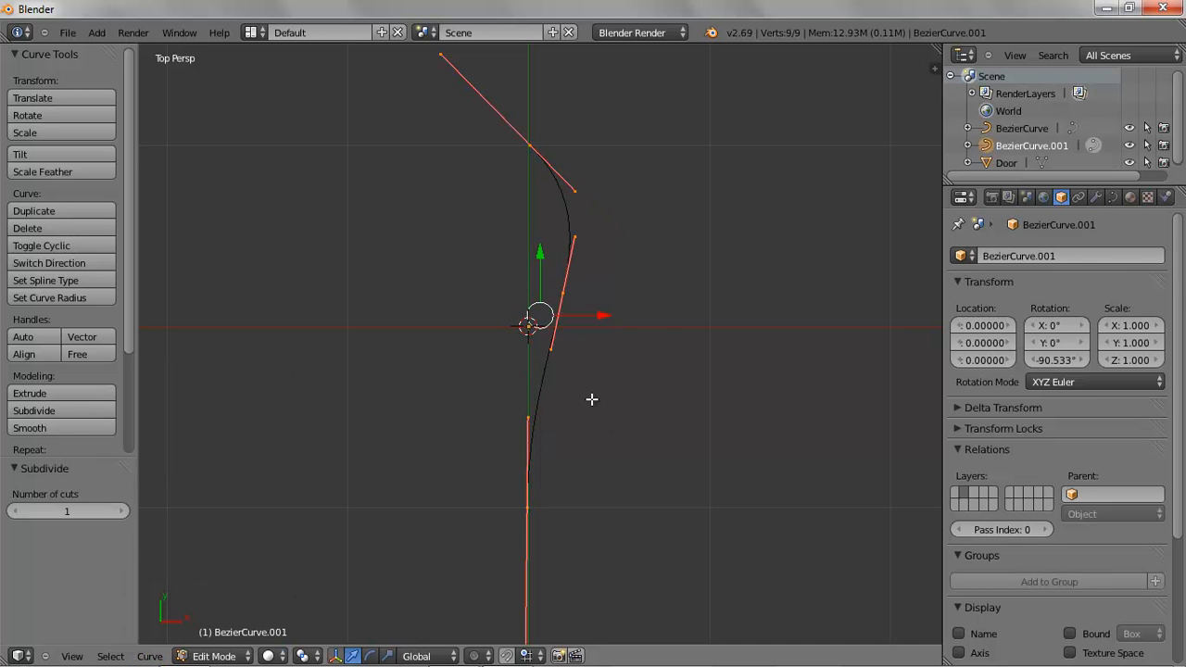
# Pull the bottom point's handle outward so it lies horizontally
pyautogui.rightClick(533, 420)
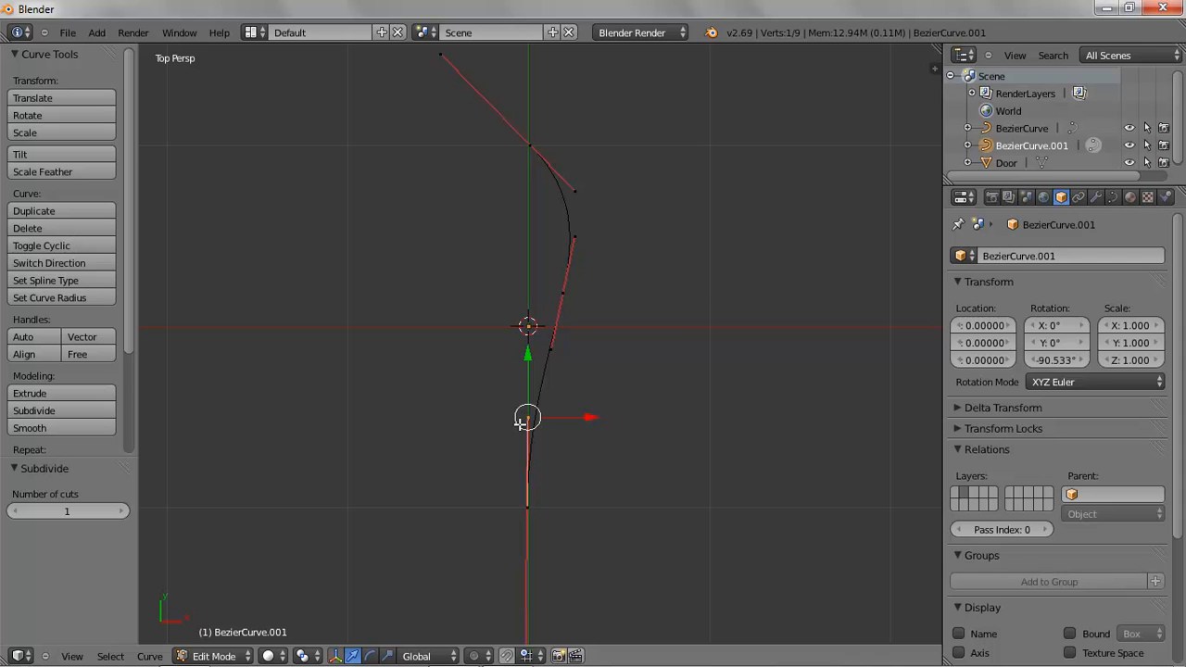
pyautogui.moveTo(528, 419); pyautogui.dragTo(663, 511)
# Move the middle control point down along Y by about 0.55
pyautogui.rightClick(563, 294)
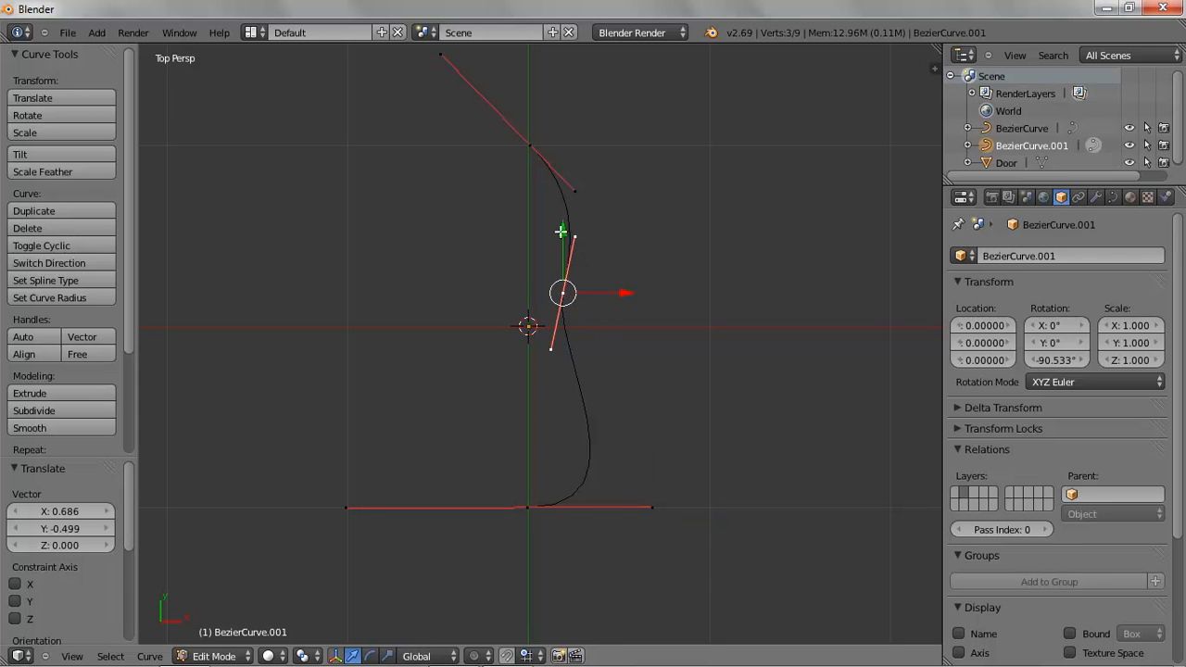
pyautogui.press('g')
pyautogui.press('y')
pyautogui.click(575, 329)
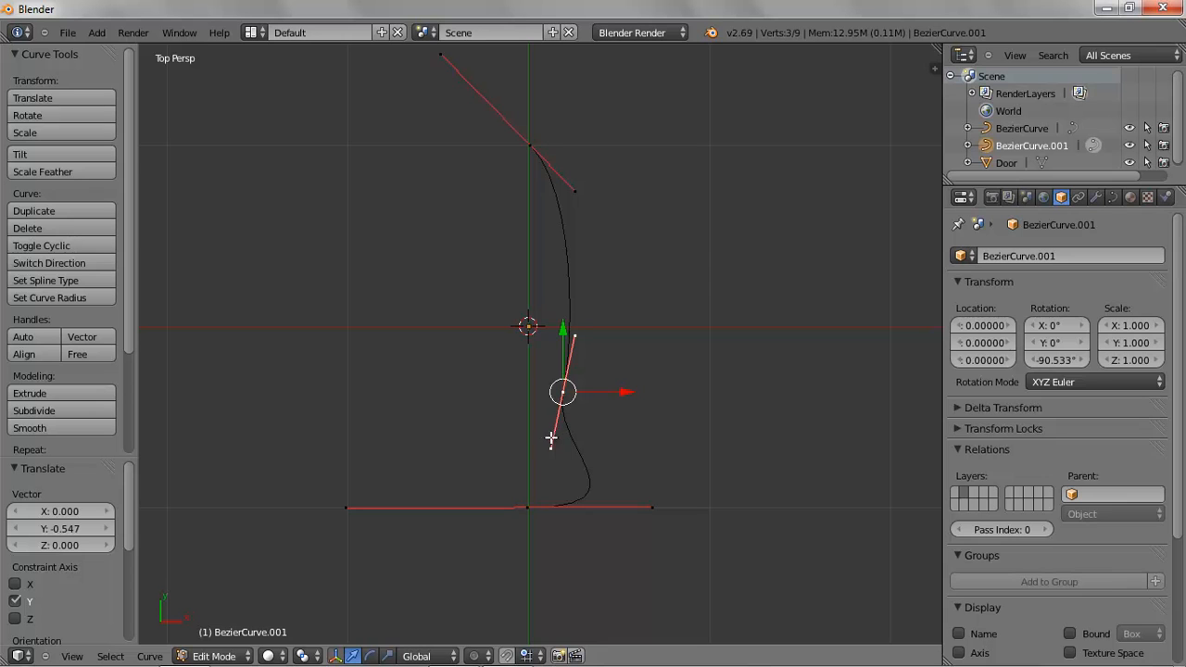
# Pull the middle point's lower handle outward to form a horizontal bulge
pyautogui.rightClick(552, 448)
pyautogui.press('g')
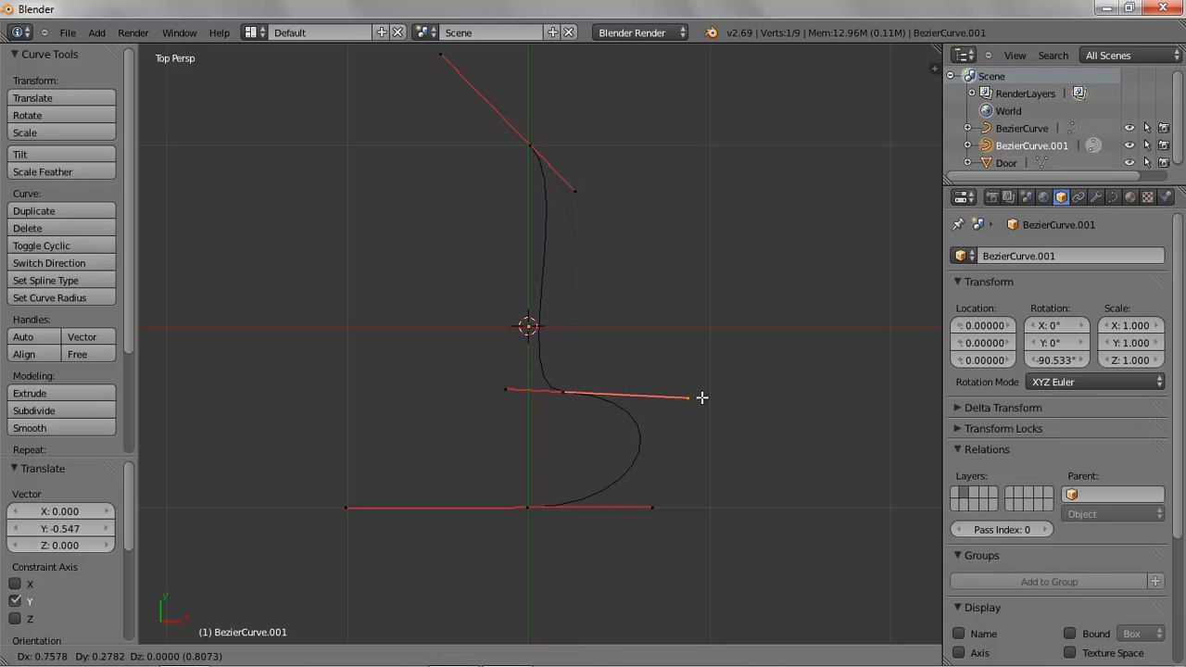
pyautogui.click(819, 392)
# Extend the bottom point's outer handle further outward
pyautogui.rightClick(654, 507)
pyautogui.press('g')
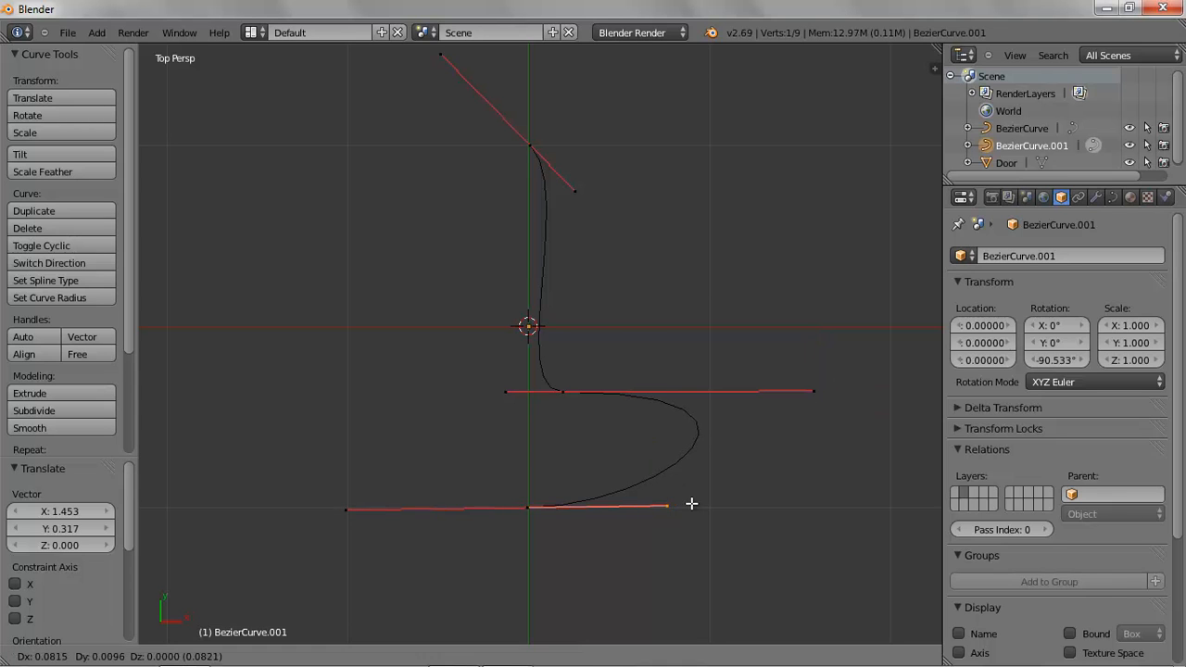
pyautogui.click(835, 503)
# Nudge the middle point's outer handle slightly to refine the curve
pyautogui.rightClick(812, 391)
pyautogui.press('g')
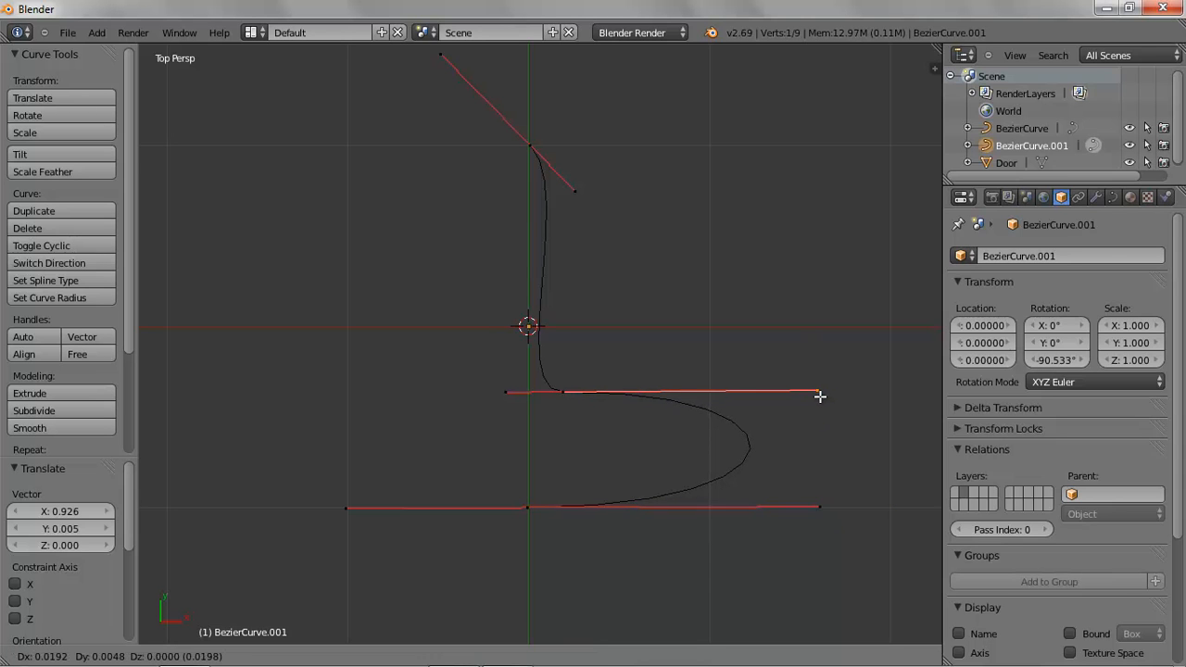
pyautogui.click(822, 401)
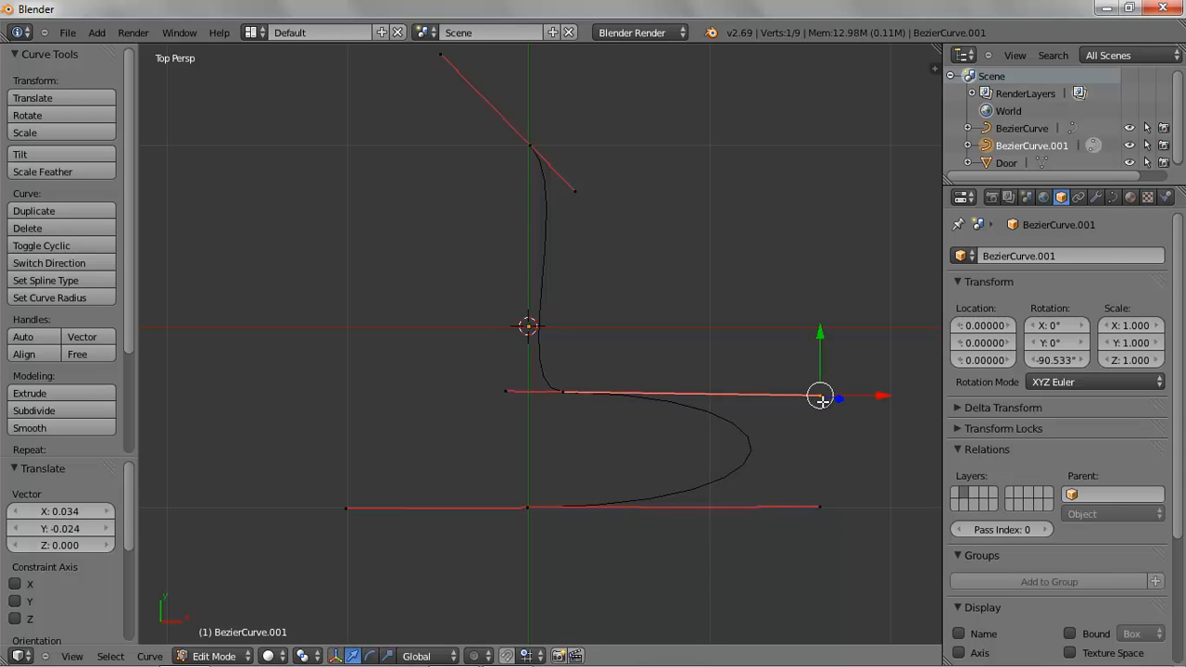
# Set the middle control point's handles to Free and move its inner handle straight up to form a sharp corner
pyautogui.rightClick(527, 506)
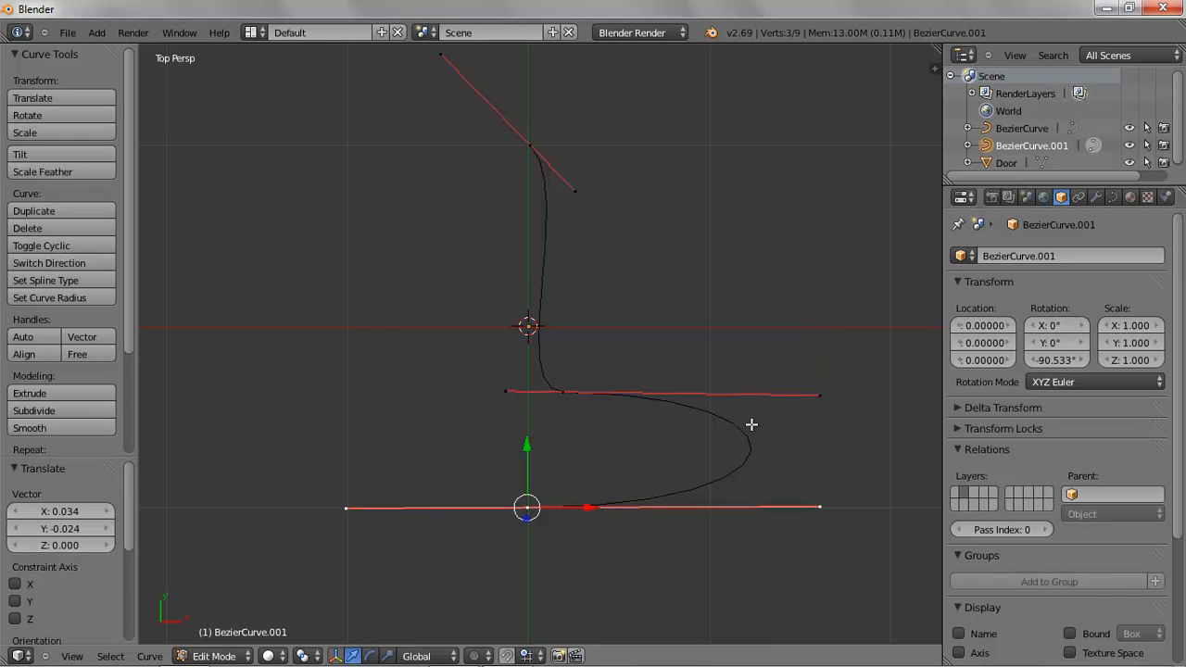
pyautogui.press('n')
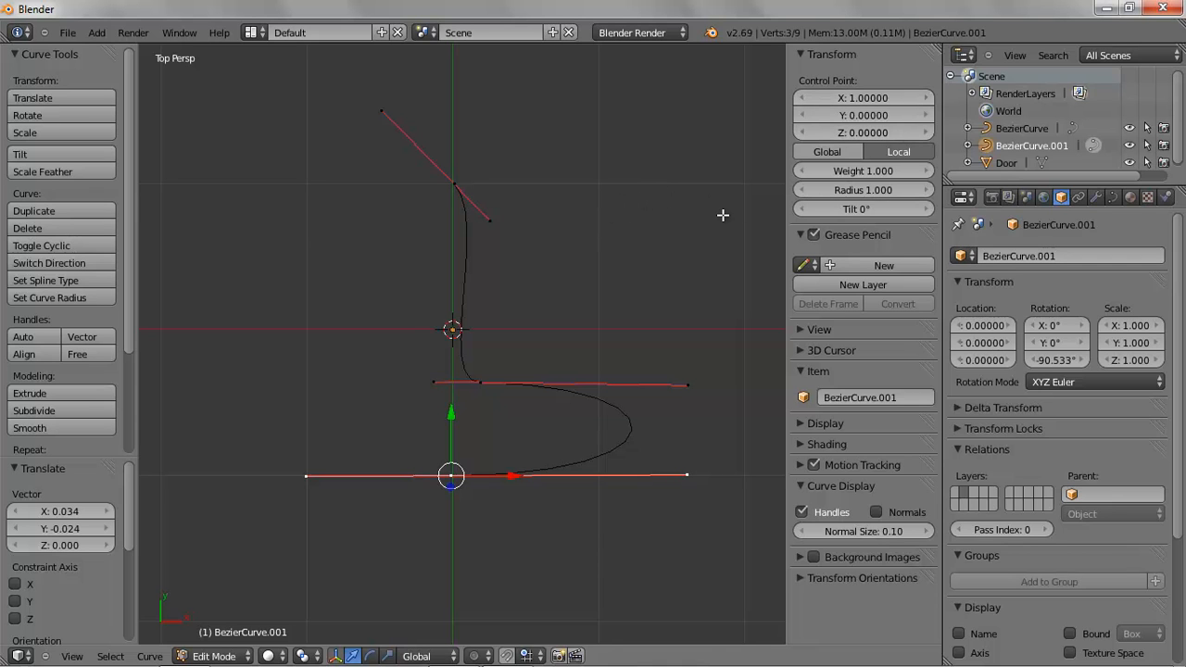
pyautogui.press('n')
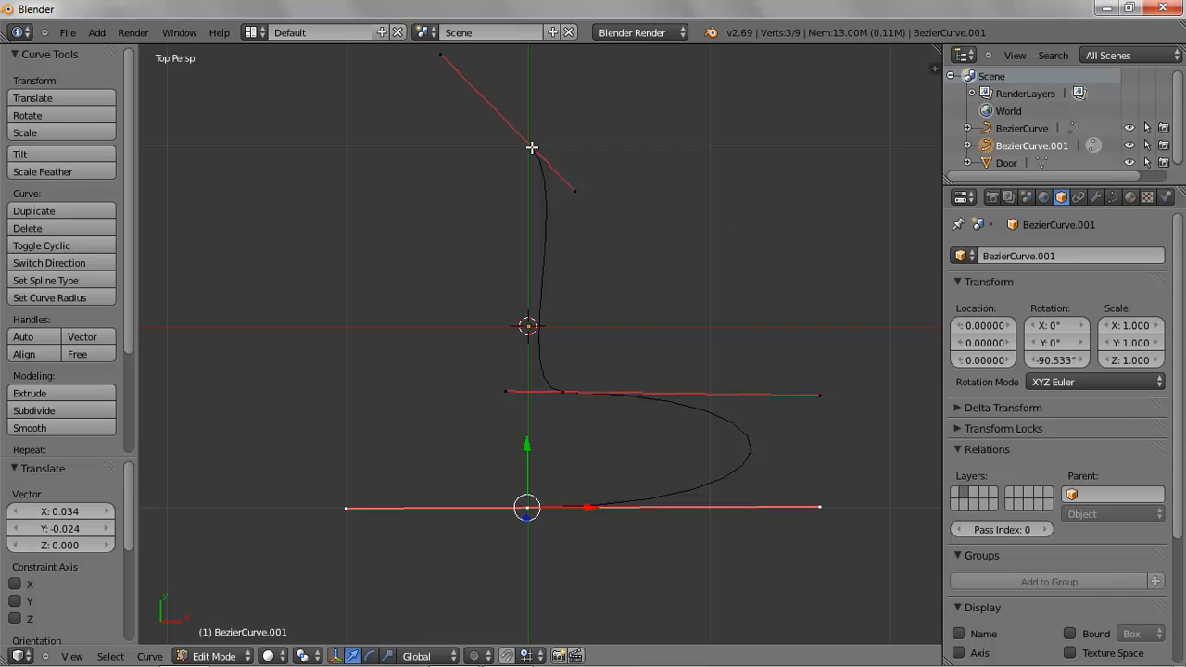
pyautogui.rightClick(562, 391)
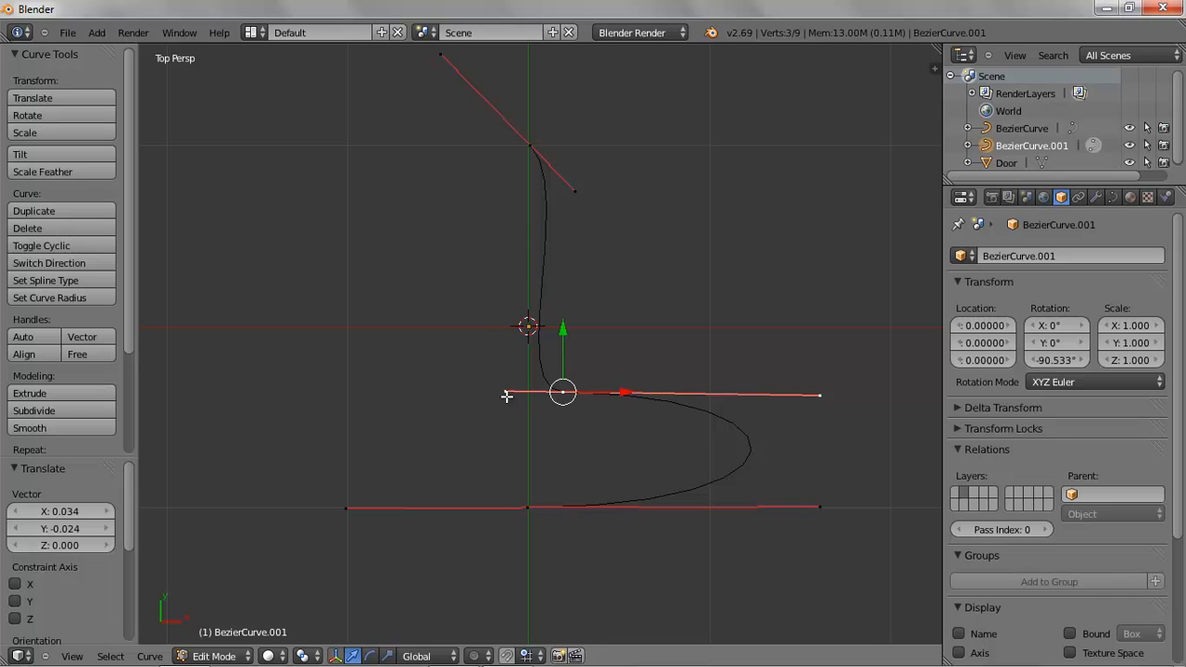
pyautogui.click(98, 352)
pyautogui.rightClick(506, 391)
pyautogui.press('g')
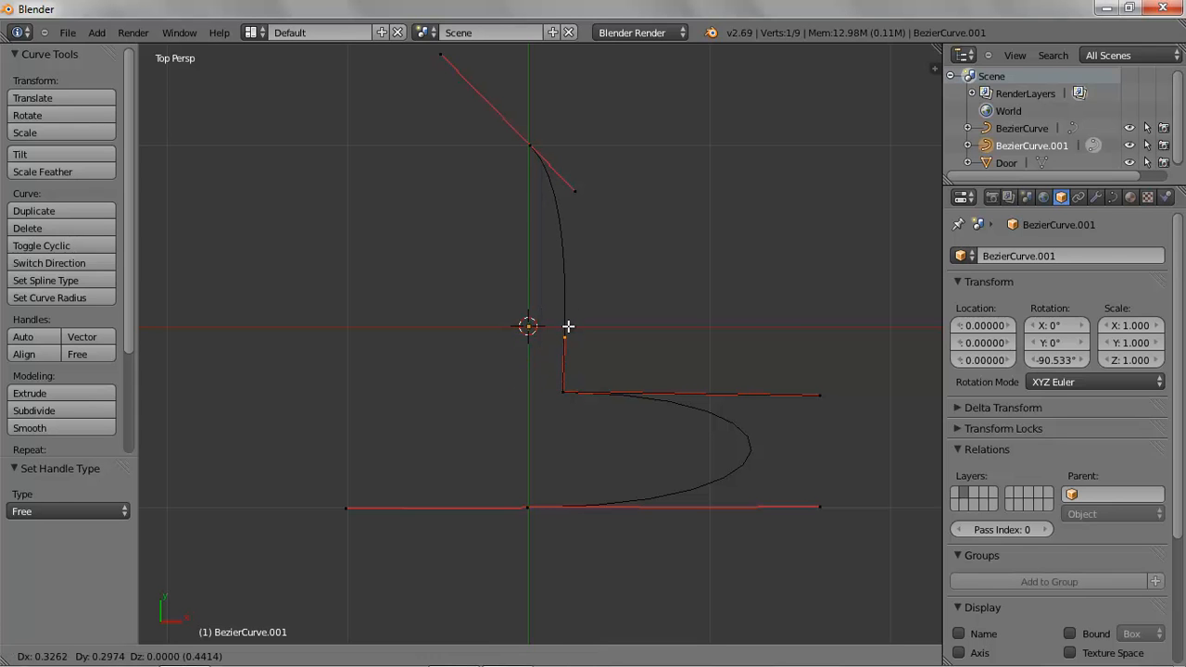
pyautogui.click(569, 326)
# Move the top control point about 0.17 along X, then about 0.64 down along Y
pyautogui.rightClick(530, 144)
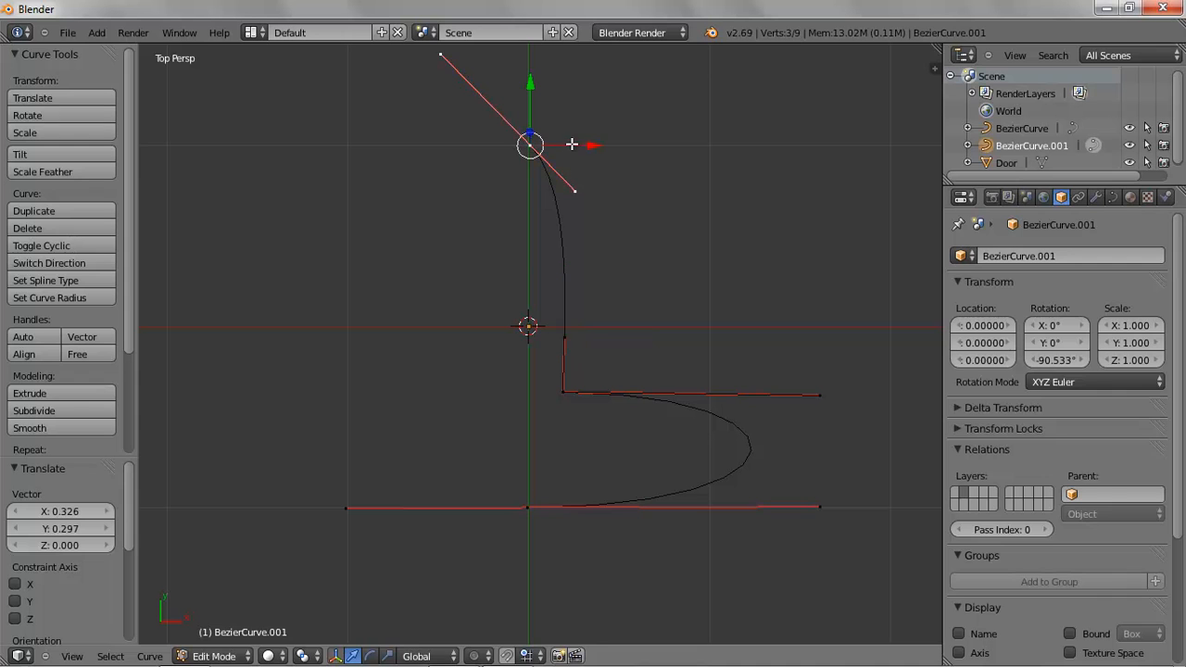
pyautogui.press('g')
pyautogui.click(620, 144)
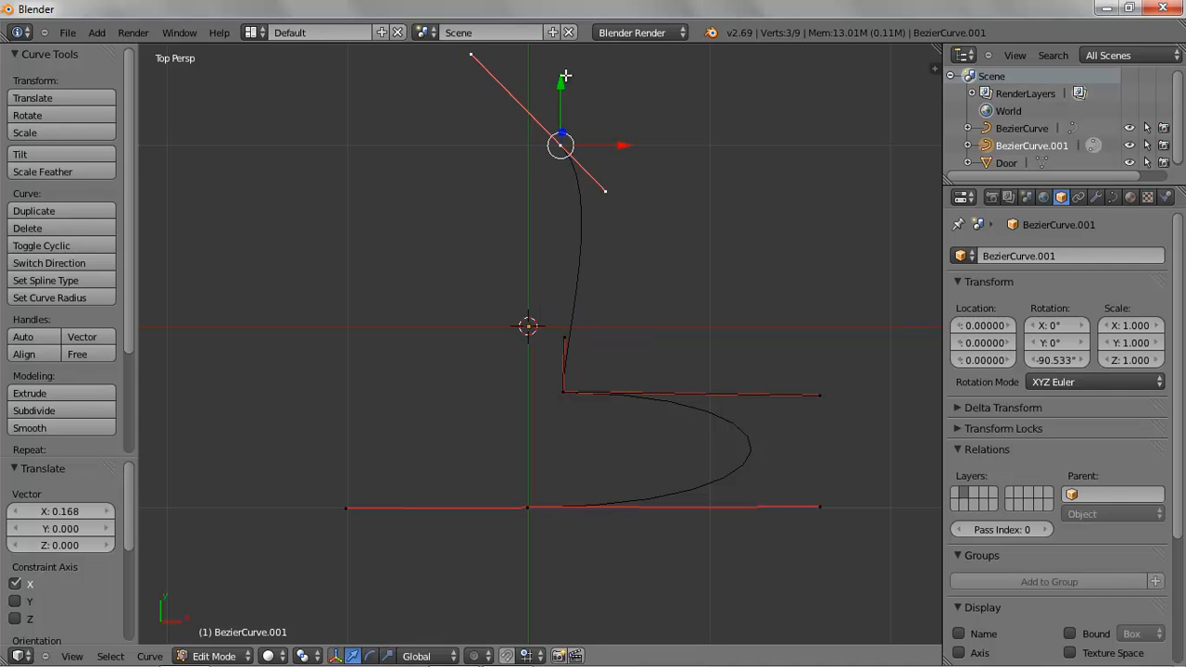
pyautogui.press('g')
pyautogui.press('y')
pyautogui.click(612, 310)
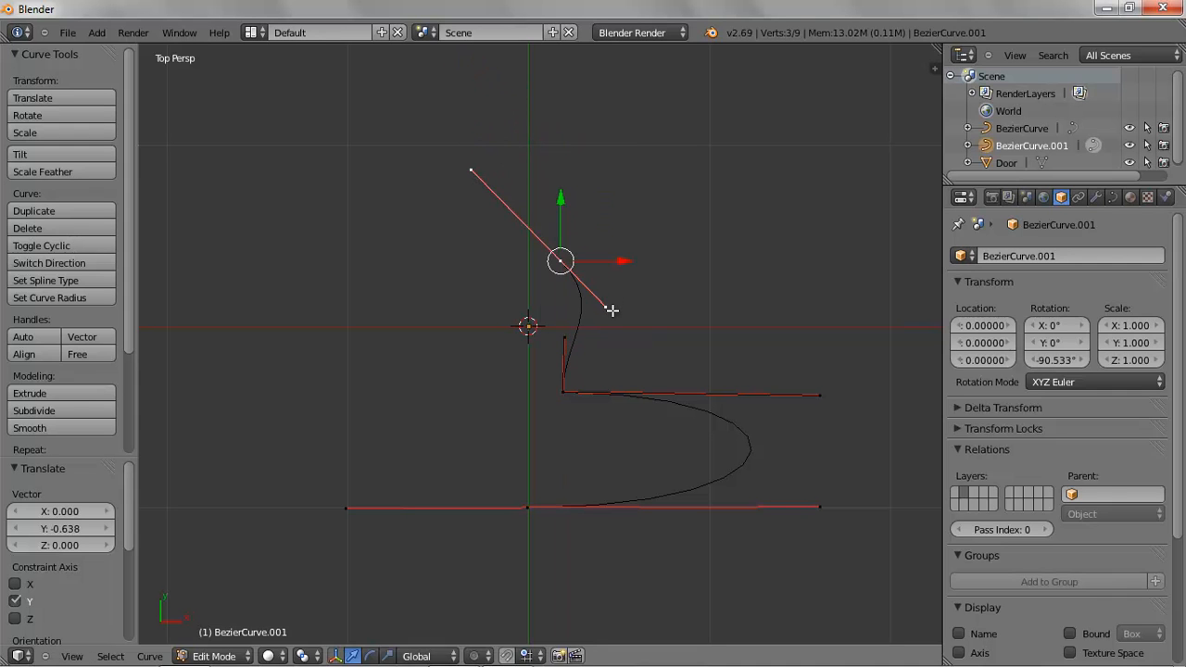
# Align the top point's lower handle vertically beneath it and nudge the top point slightly along X
pyautogui.rightClick(607, 306)
pyautogui.press('g')
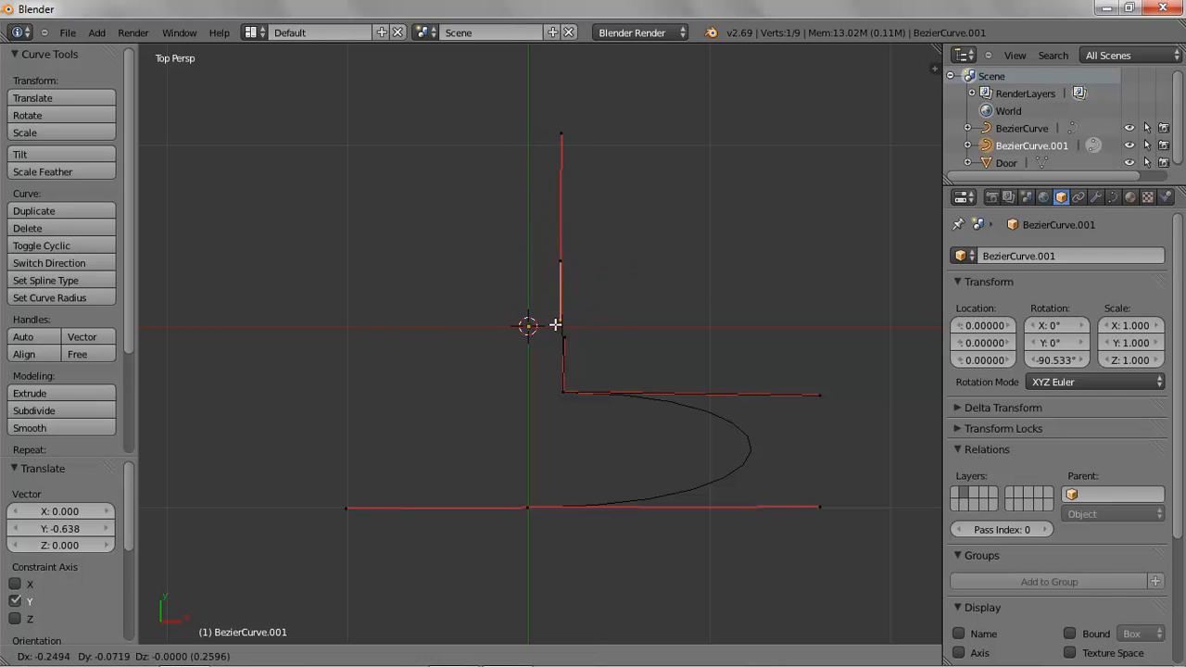
pyautogui.press('Escape')
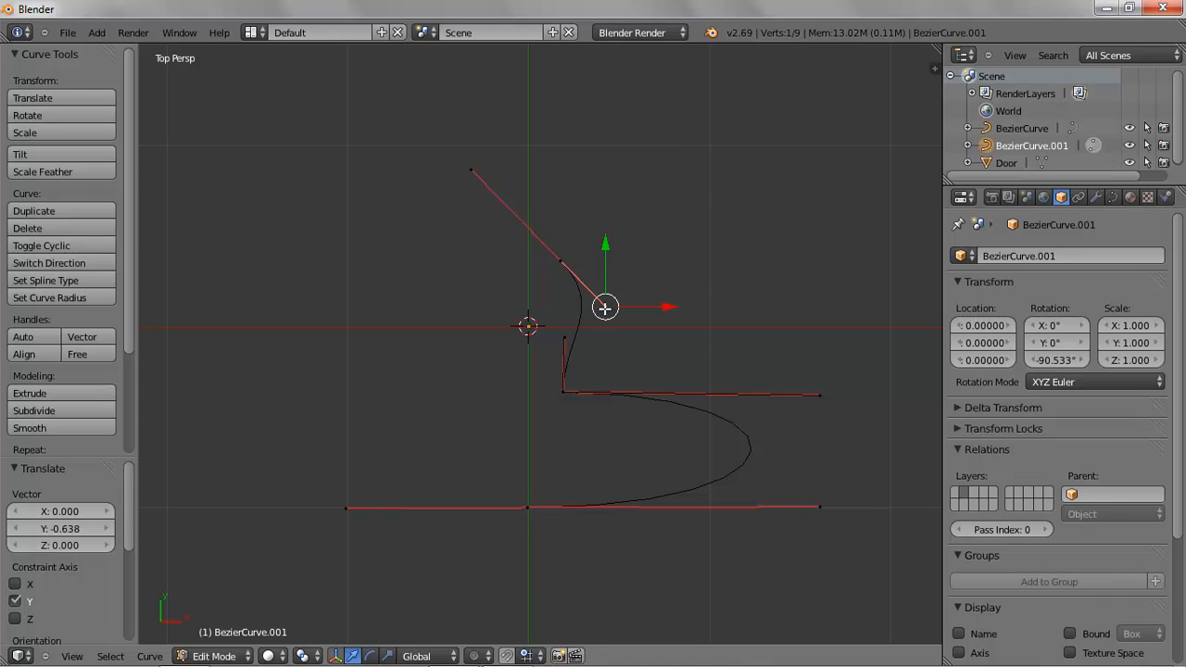
pyautogui.press('g')
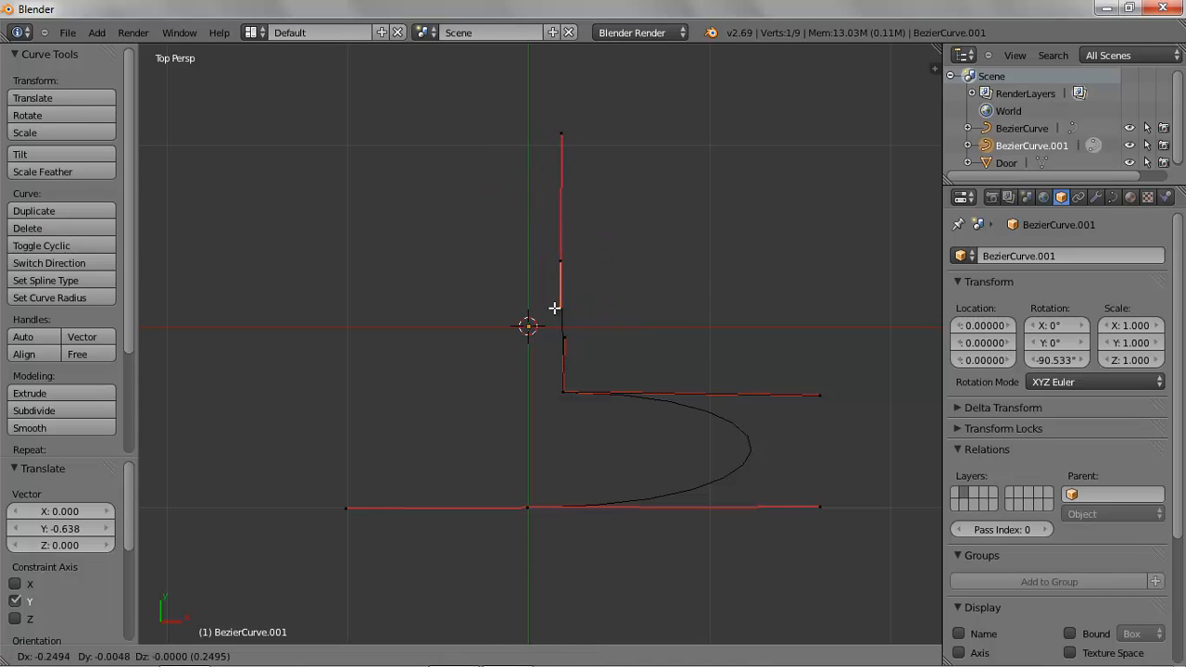
pyautogui.click(560, 308)
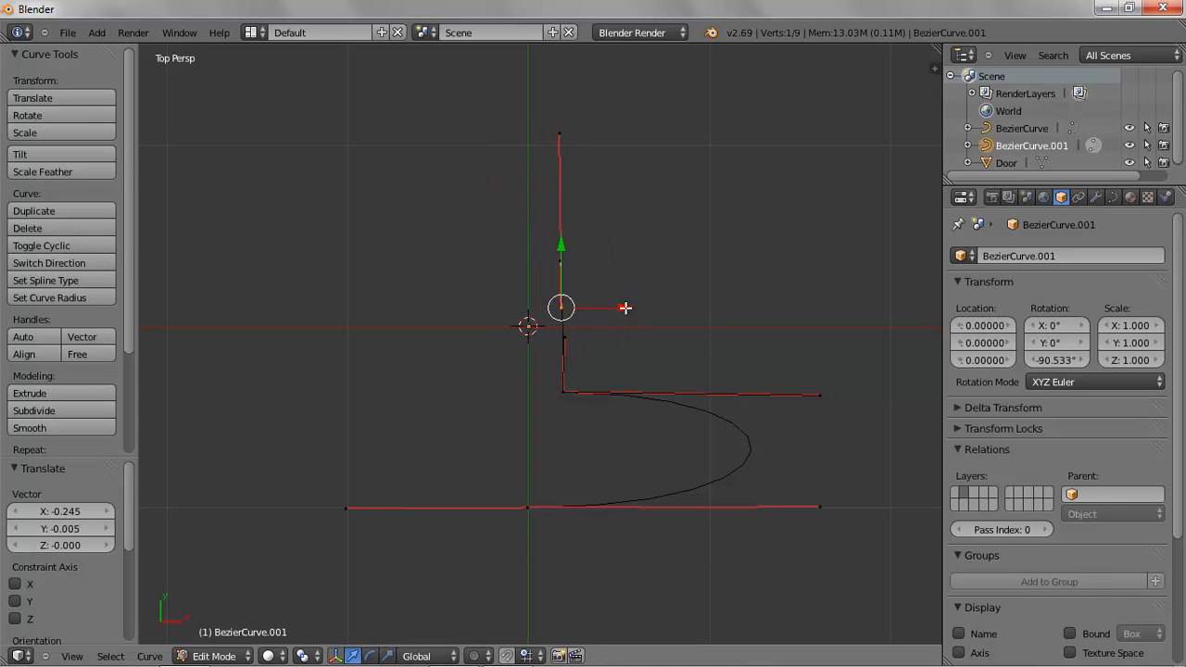
pyautogui.rightClick(565, 267)
pyautogui.moveTo(630, 262); pyautogui.dragTo(631, 262)
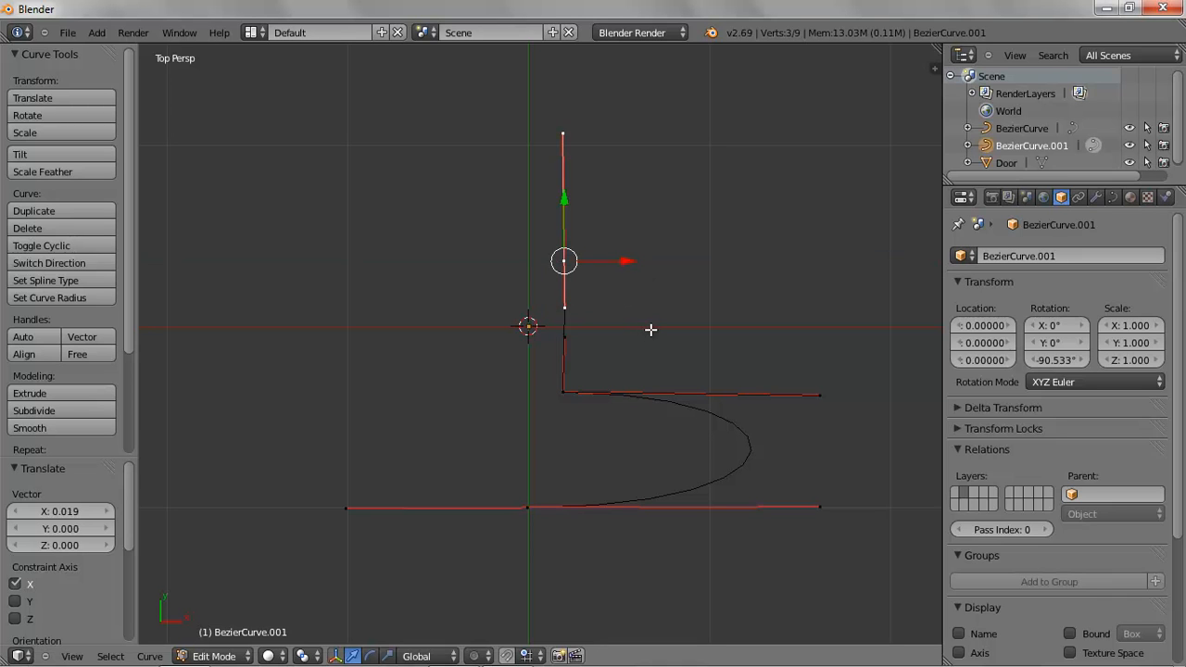
# Deselect all control points and return to Object Mode
pyautogui.press('a')
pyautogui.click(214, 656)
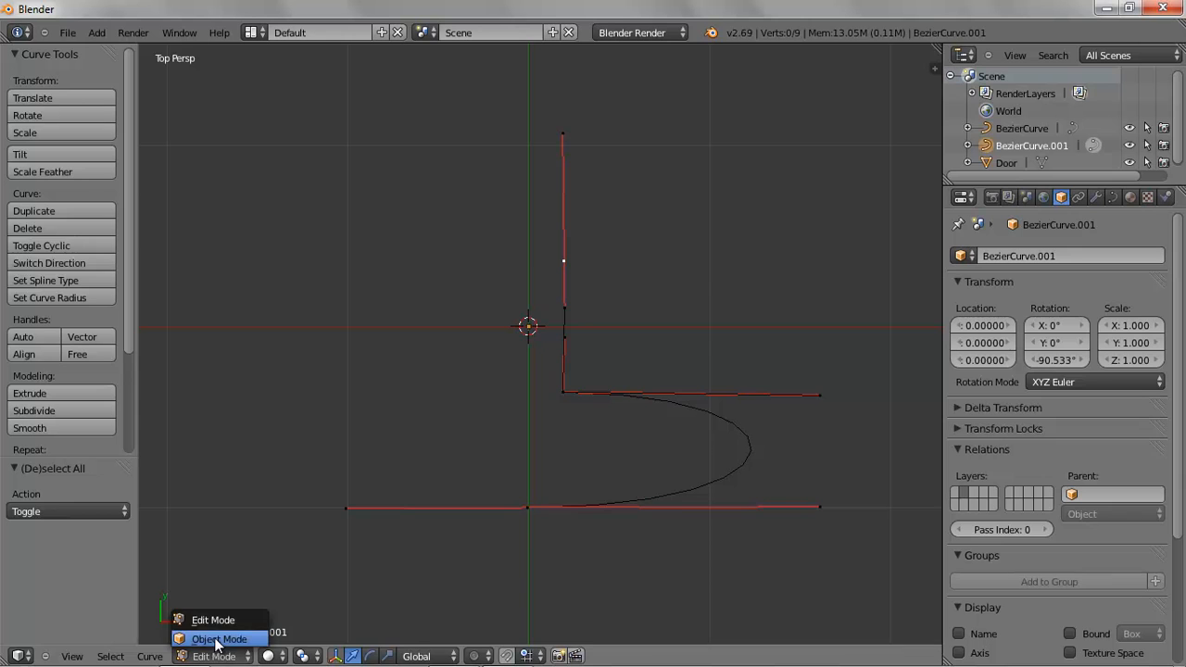
pyautogui.click(215, 641)
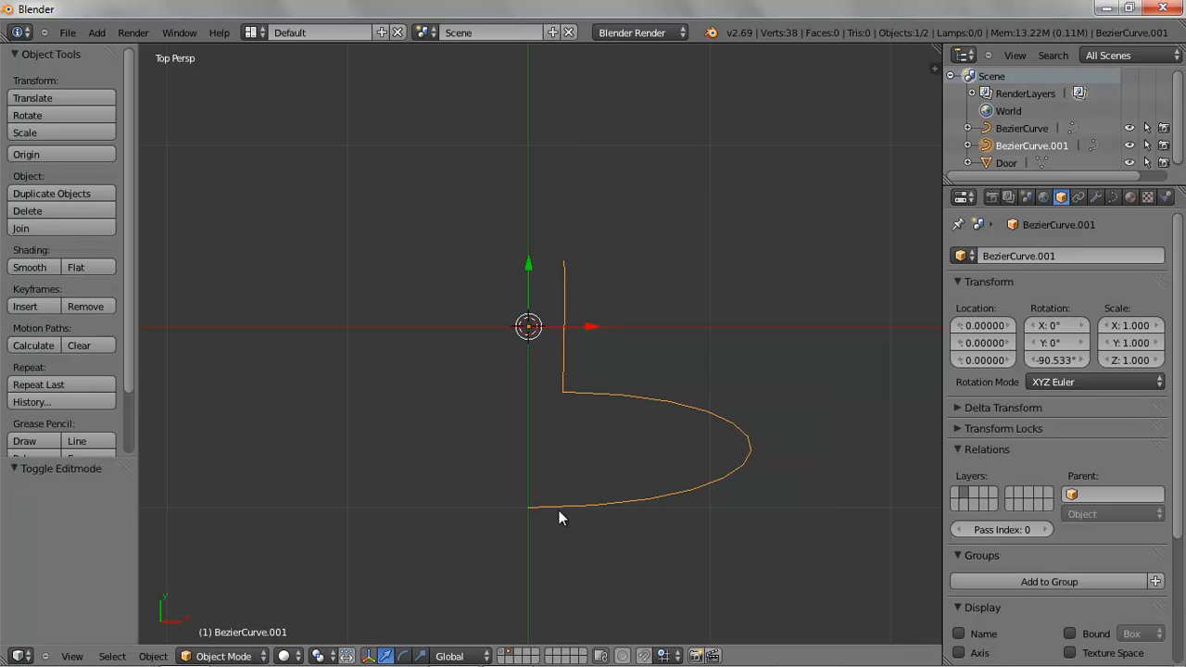
# Add a Screw modifier to the curve object
pyautogui.click(1096, 198)
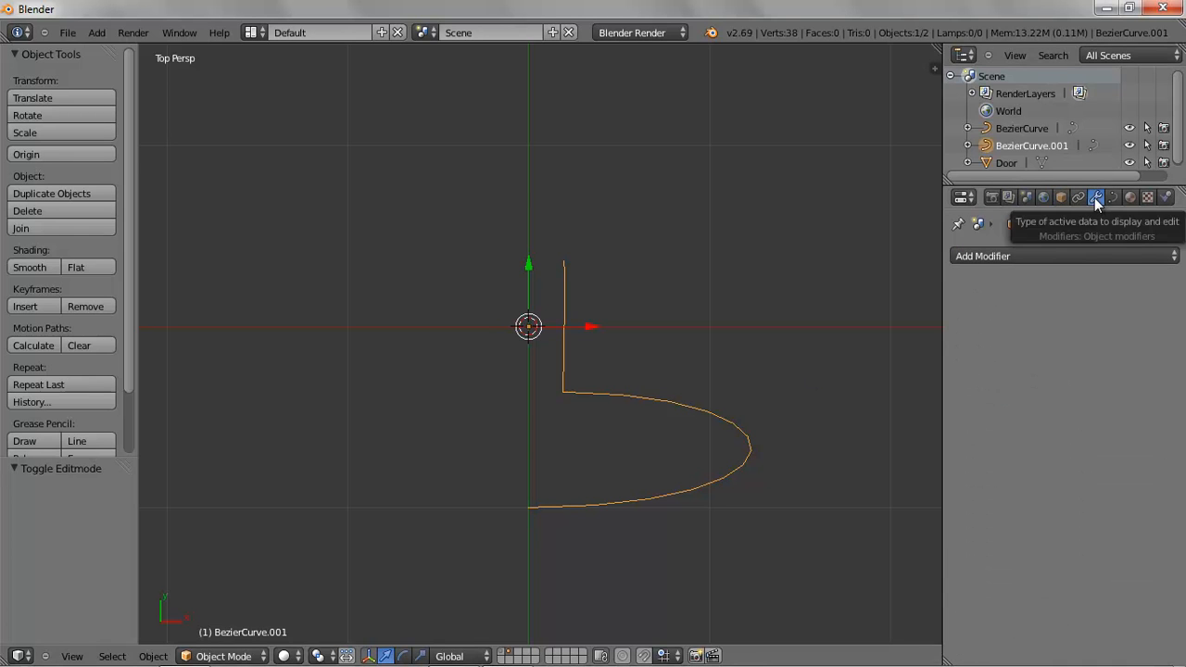
pyautogui.click(980, 254)
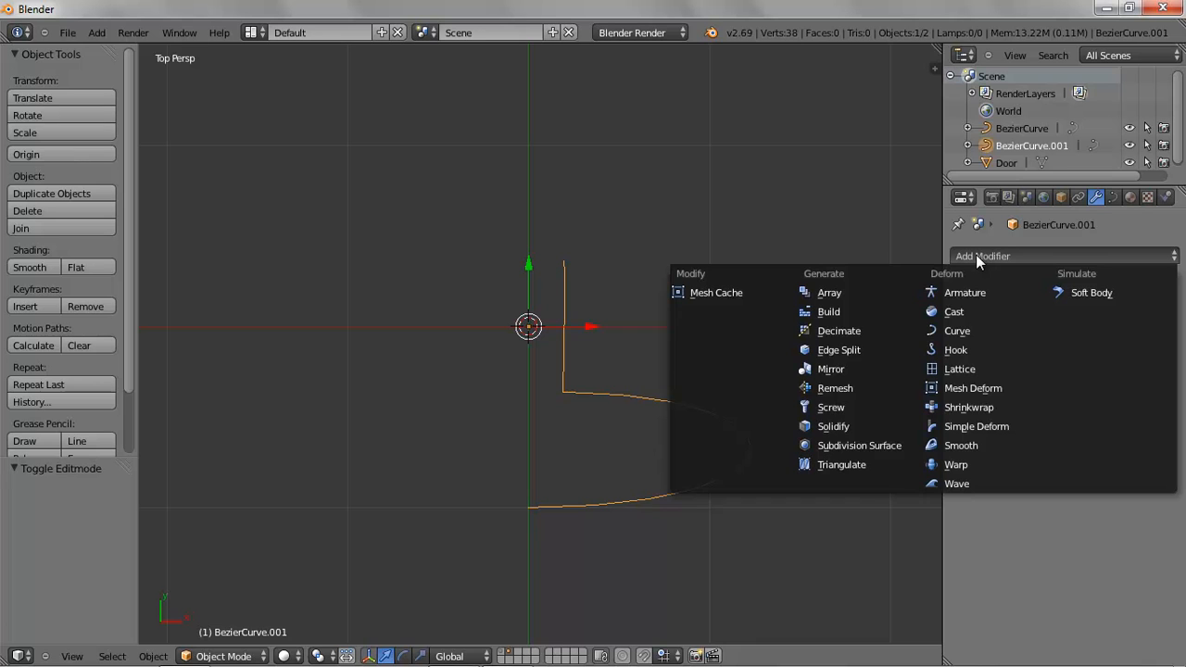
pyautogui.click(830, 408)
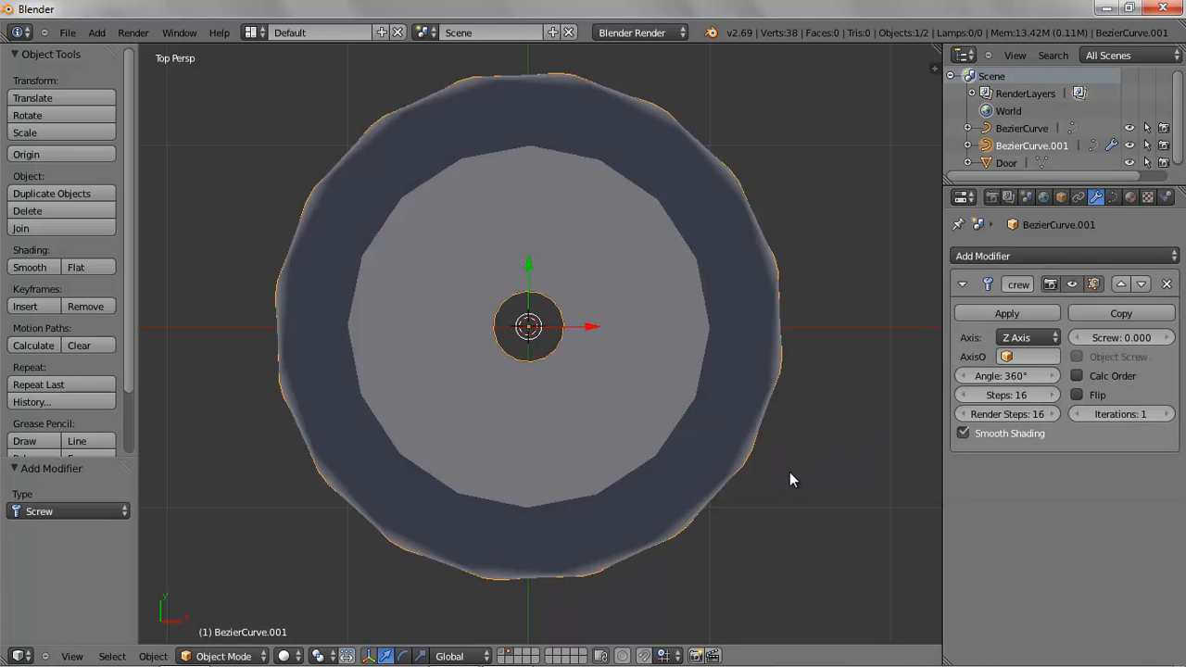
# Set the Screw modifier's axis to X Axis
pyautogui.moveTo(778, 496); pyautogui.dragTo(673, 438, button='middle')
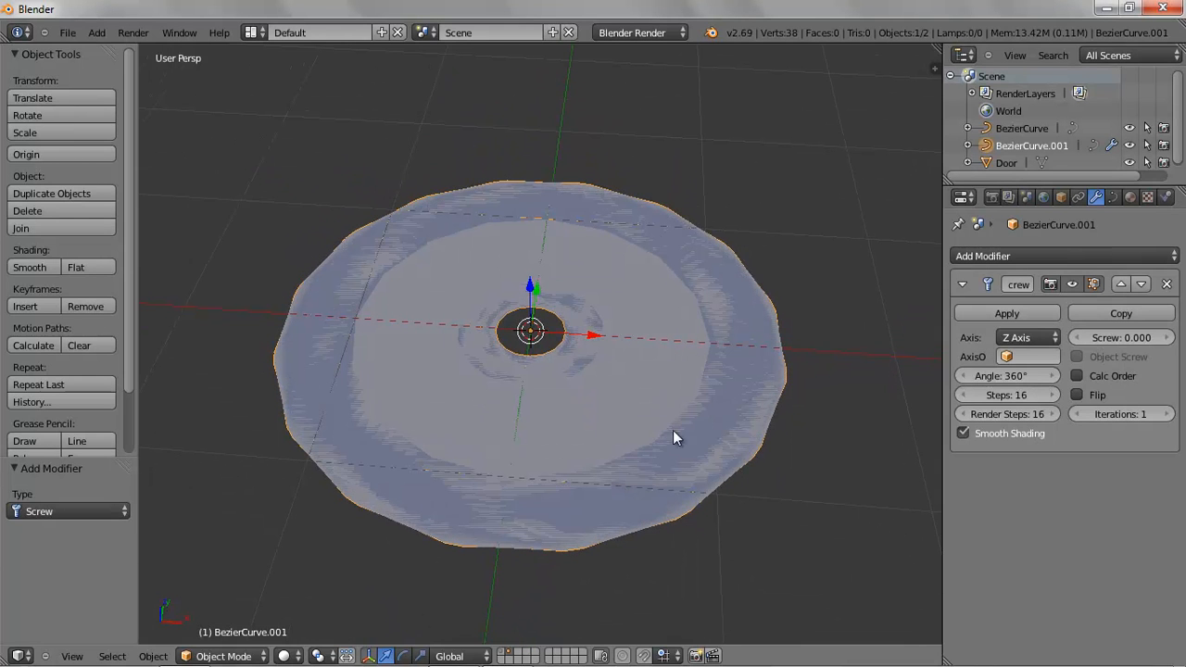
pyautogui.click(1025, 338)
pyautogui.click(1020, 322)
pyautogui.moveTo(808, 418); pyautogui.dragTo(684, 386, button='middle')
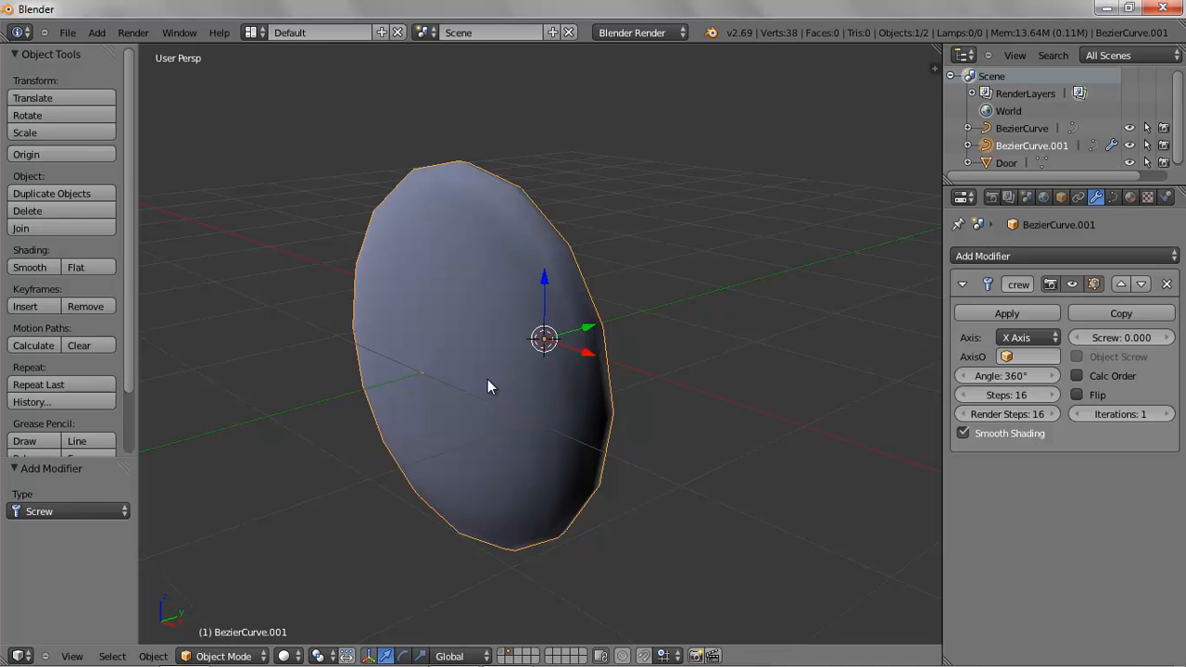
# Convert the curve object to a mesh from curve
pyautogui.moveTo(511, 396); pyautogui.dragTo(541, 418, button='middle')
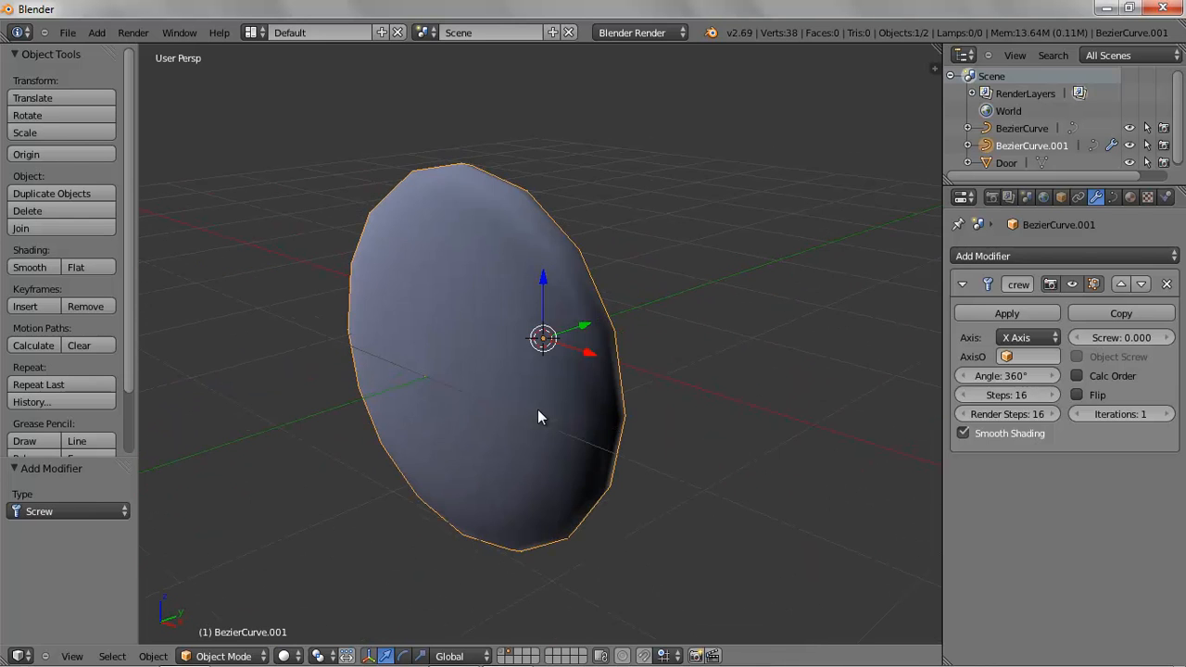
pyautogui.click(154, 656)
pyautogui.moveTo(208, 145)
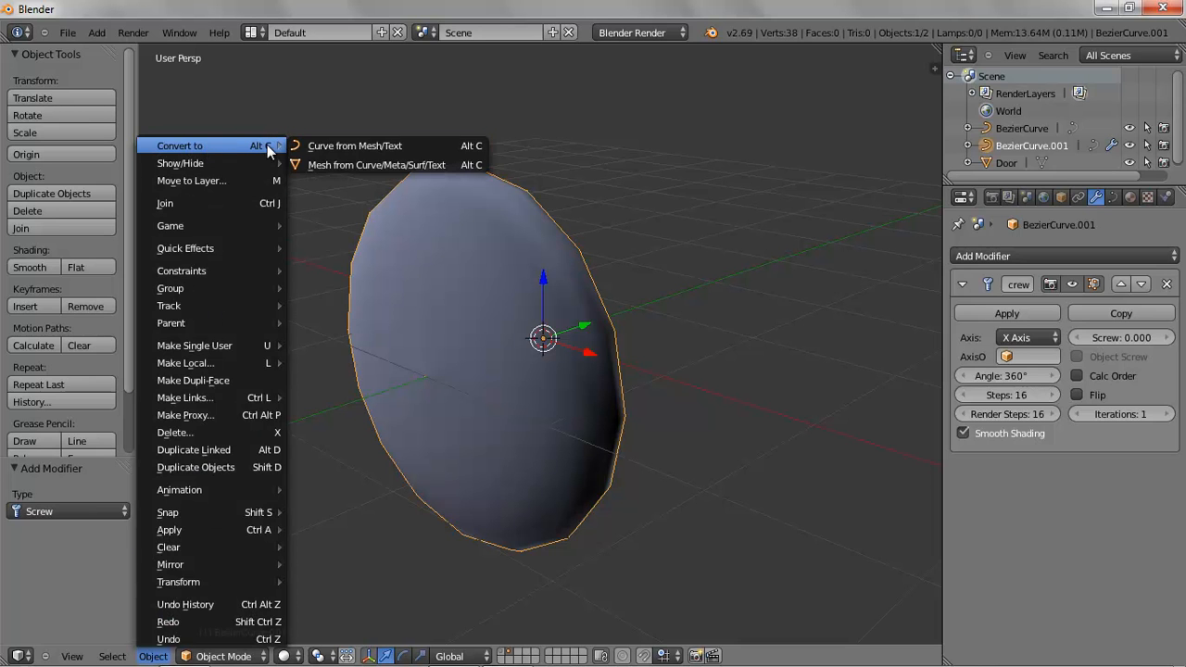
pyautogui.click(352, 164)
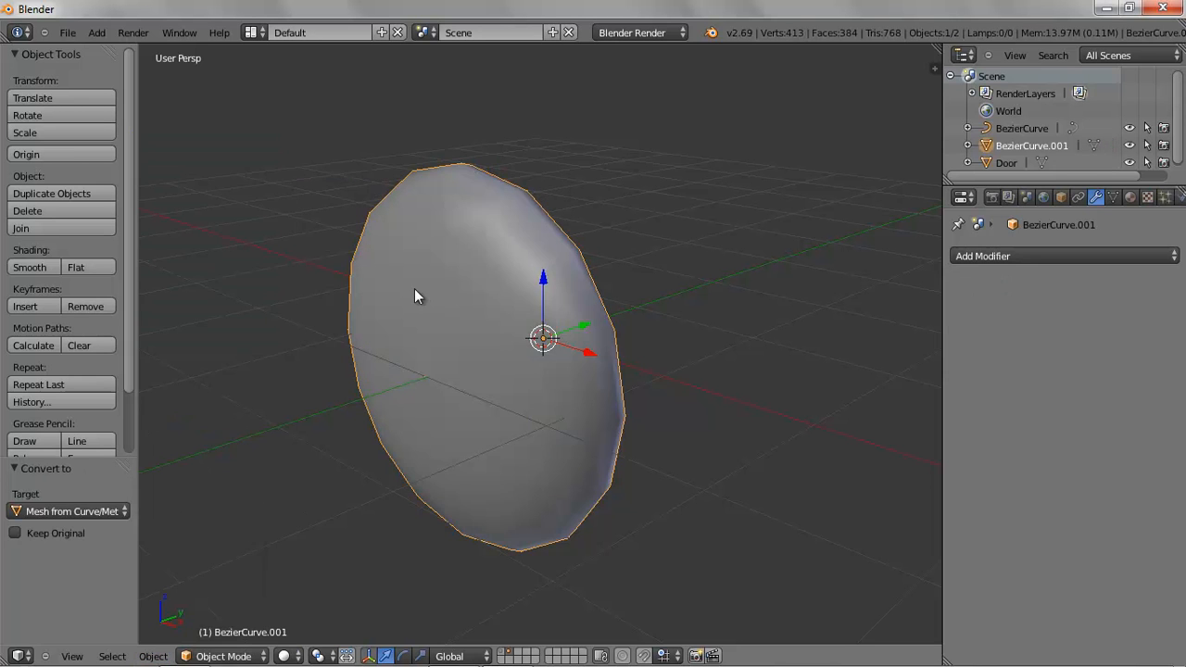
# Enter Edit Mode on the converted mesh
pyautogui.moveTo(479, 303); pyautogui.dragTo(442, 307, button='middle')
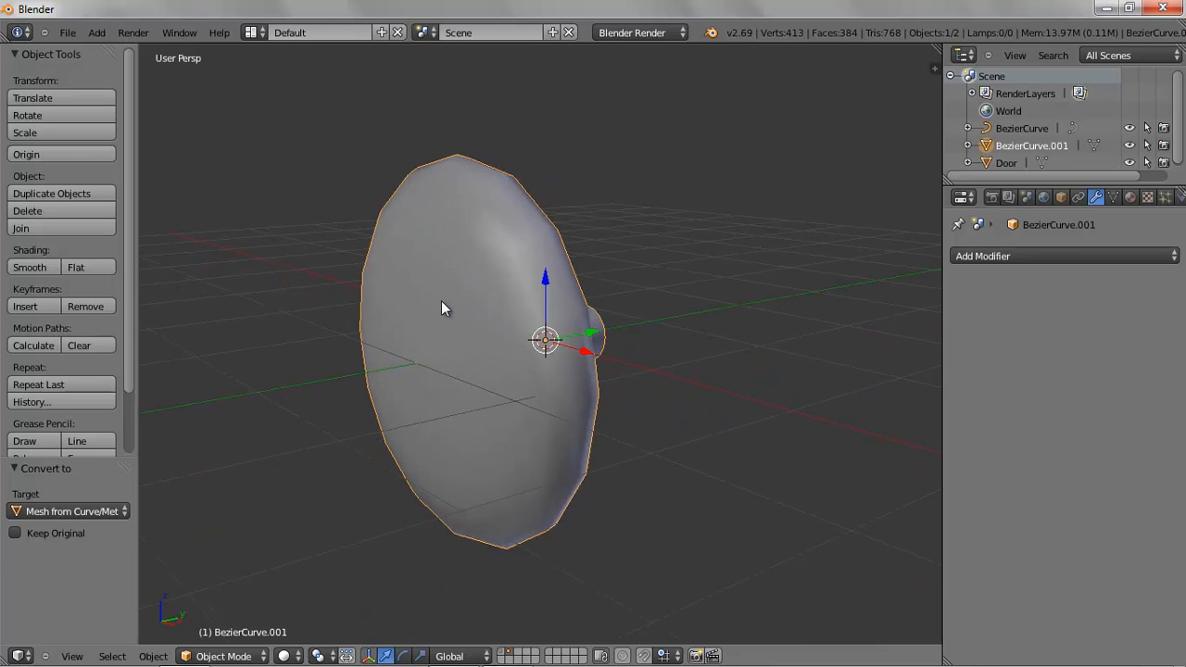
pyautogui.click(230, 658)
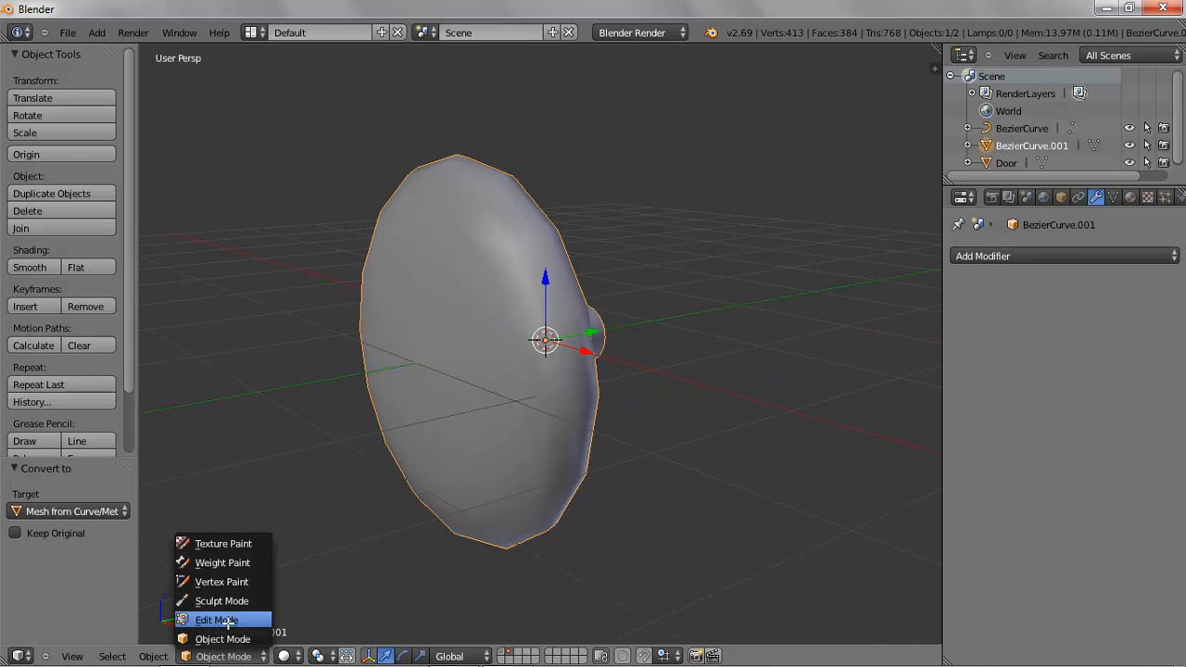
pyautogui.click(233, 618)
# In front view, turn off limiting selection to visible so hidden vertices become selectable
pyautogui.moveTo(463, 389); pyautogui.dragTo(527, 389, button='middle')
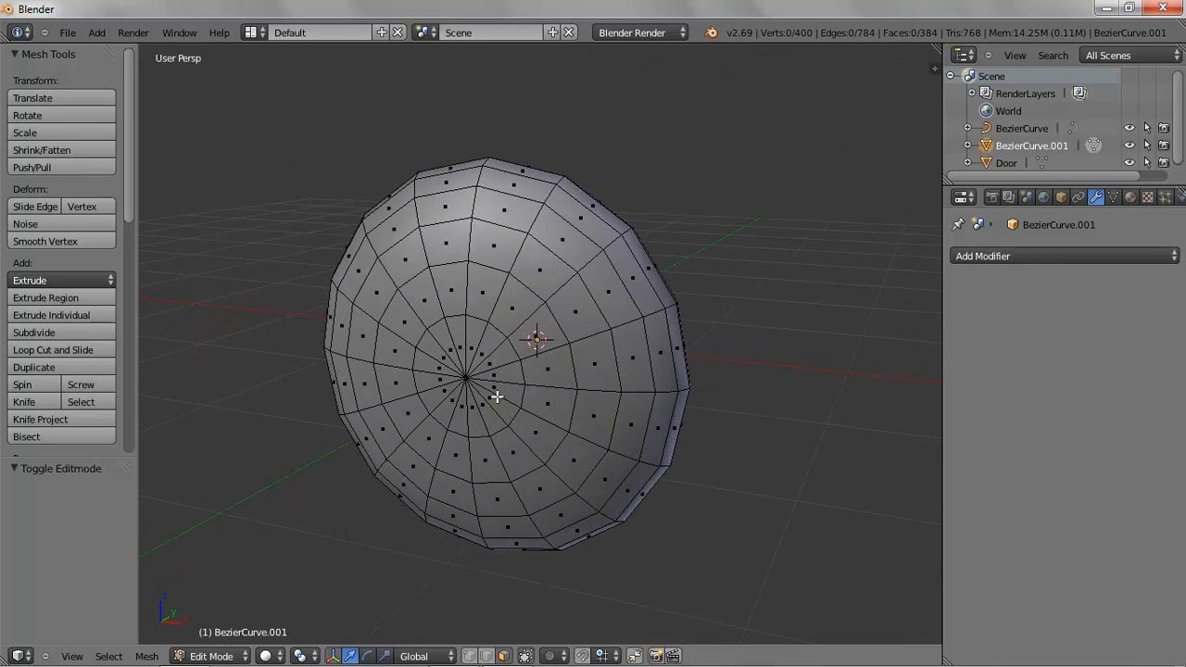
pyautogui.press('KP_1')
pyautogui.scroll(4, 525, 393)
pyautogui.scroll(5, 525, 393)
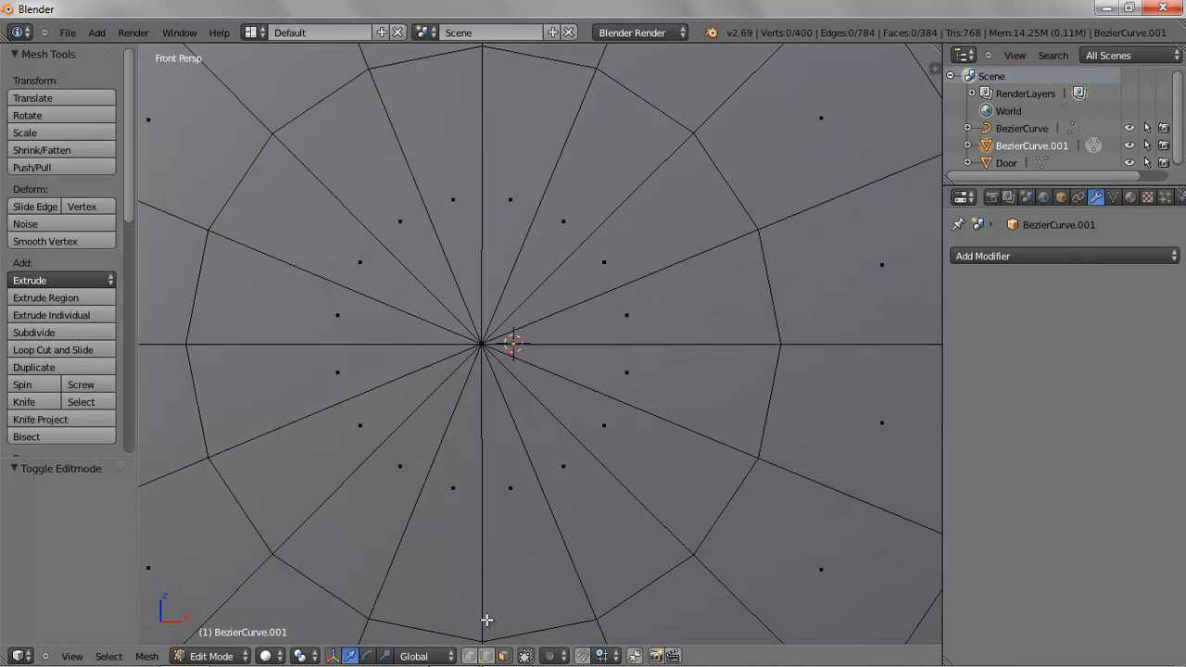
pyautogui.press('a')
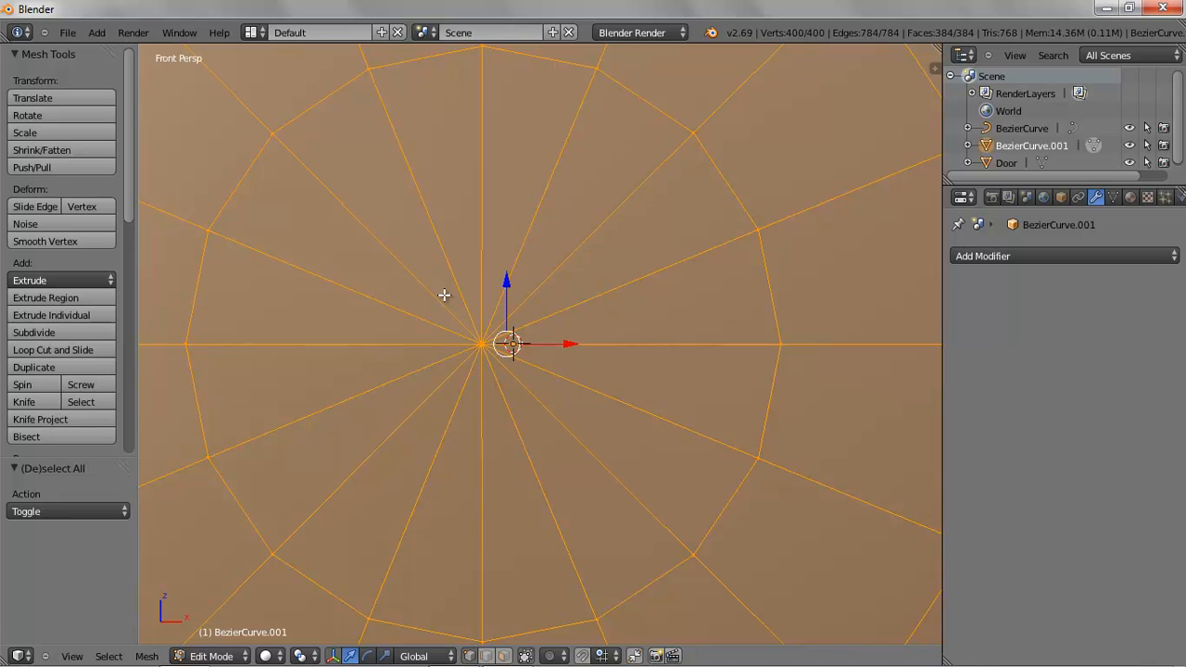
pyautogui.press('a')
pyautogui.moveTo(426, 296); pyautogui.dragTo(570, 408)
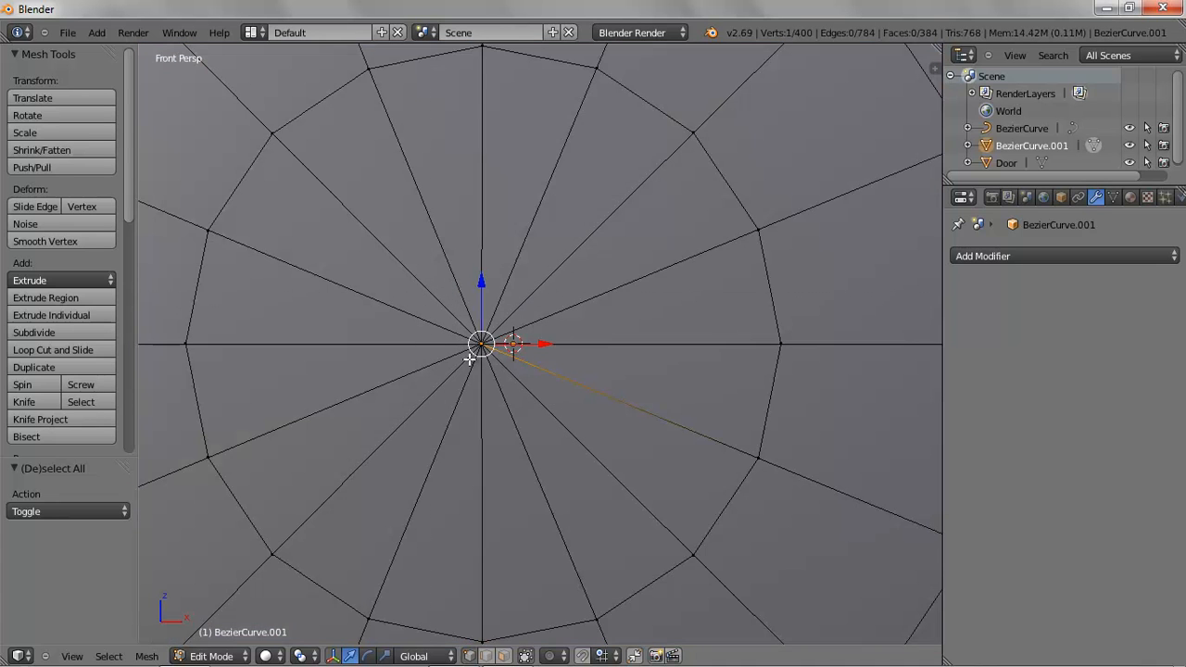
pyautogui.click(525, 656)
# Box-select the vertices clustered at the mesh's centre in front orthographic view
pyautogui.press('a')
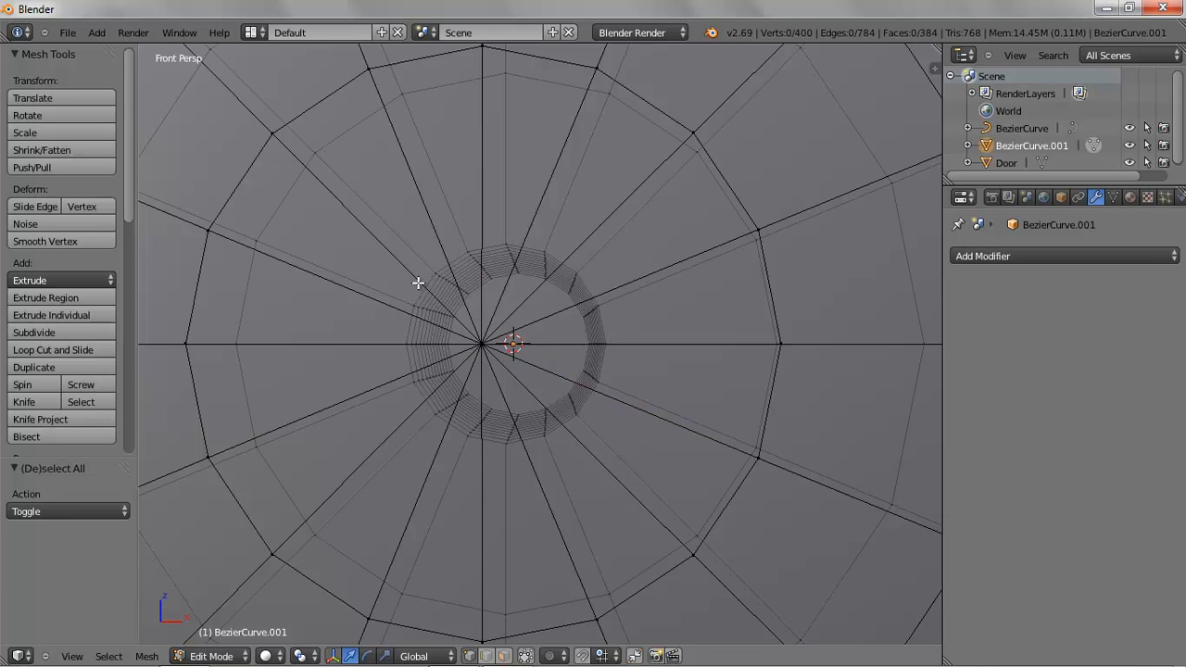
pyautogui.press('KP_5')
pyautogui.press('a')
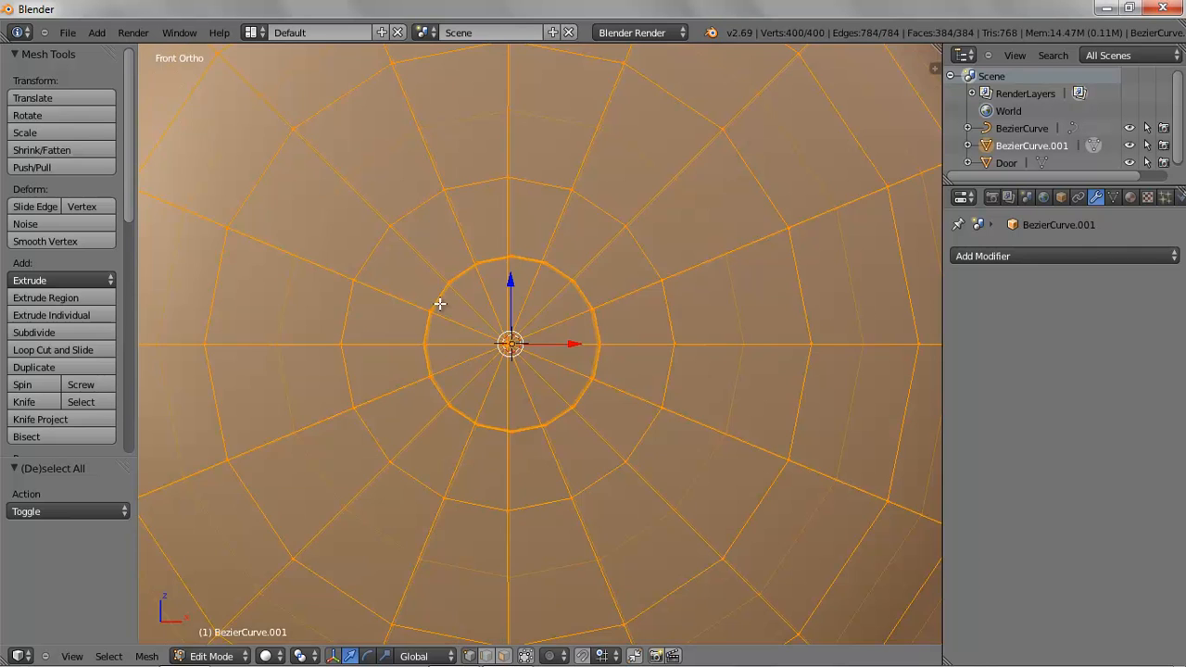
pyautogui.press('a')
pyautogui.press('b')
pyautogui.moveTo(461, 302); pyautogui.dragTo(554, 363)
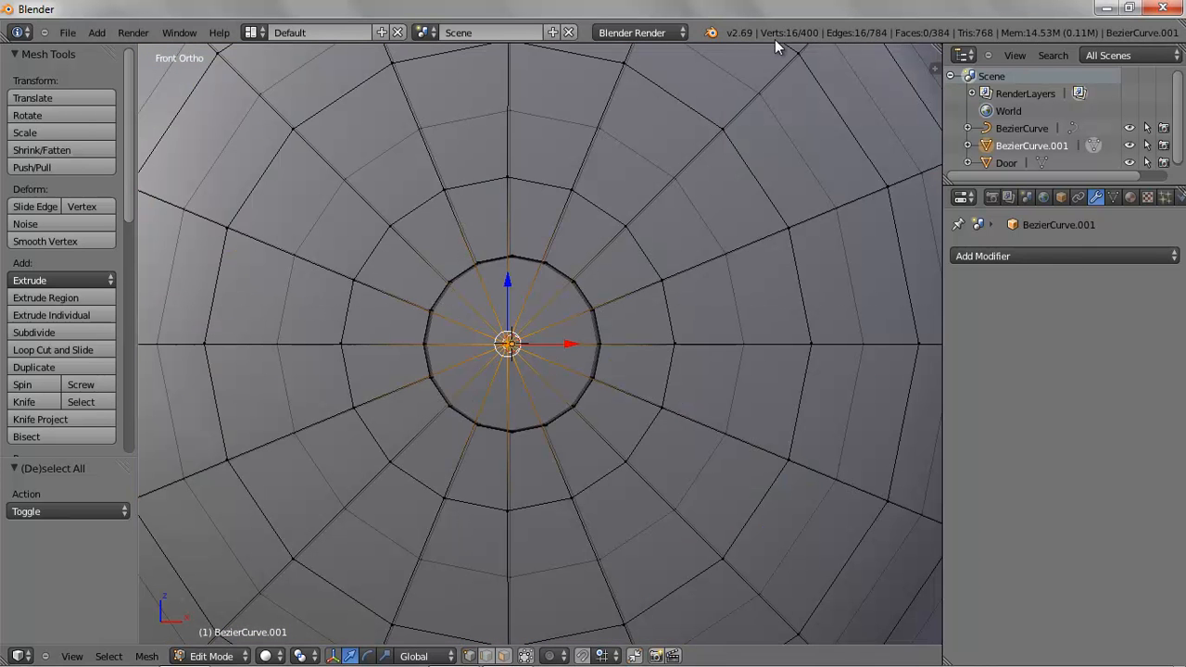
pyautogui.moveTo(733, 257); pyautogui.dragTo(647, 287, button='middle')
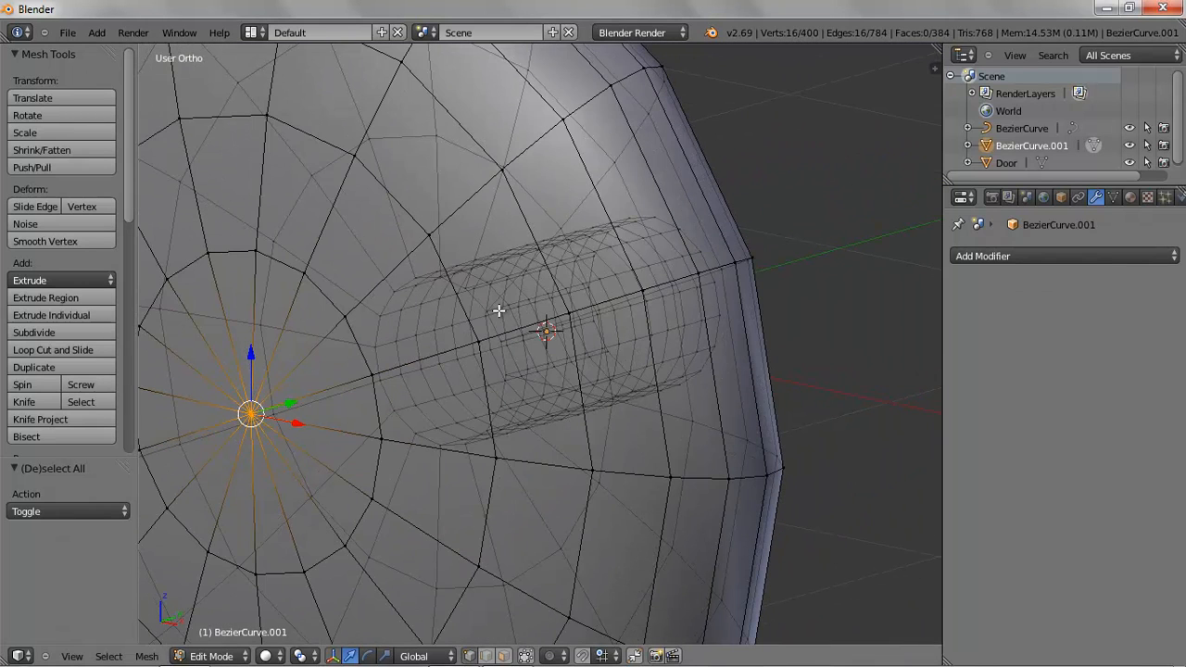
pyautogui.scroll(-2, 399, 368)
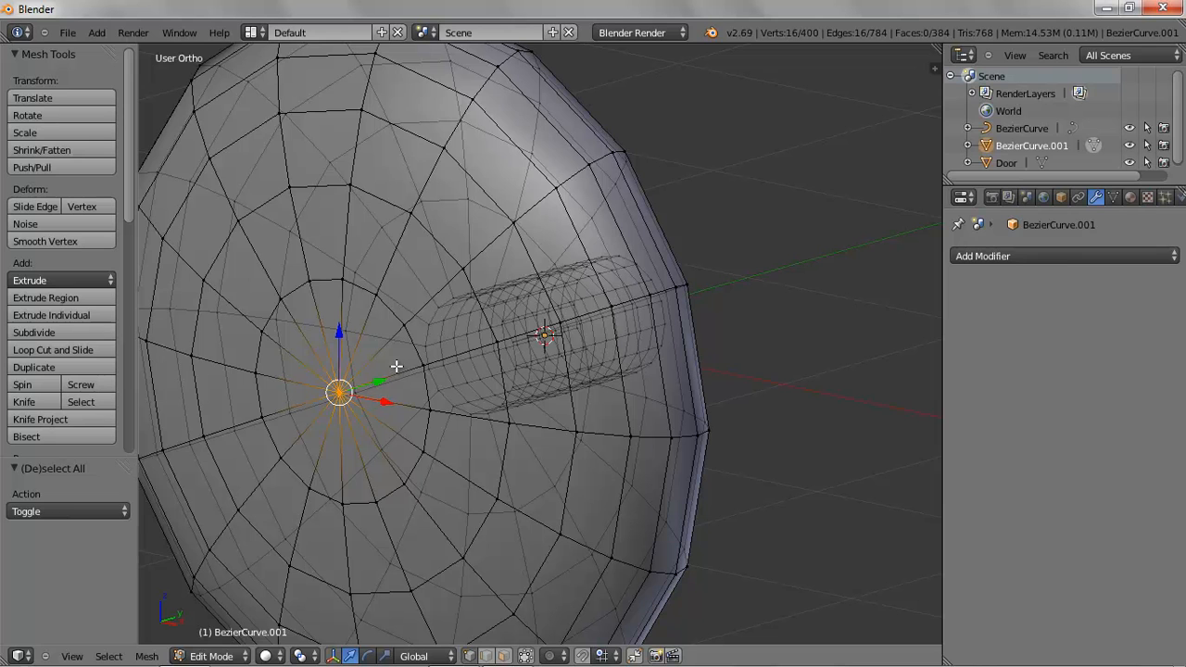
pyautogui.moveTo(129, 204); pyautogui.dragTo(118, 305)
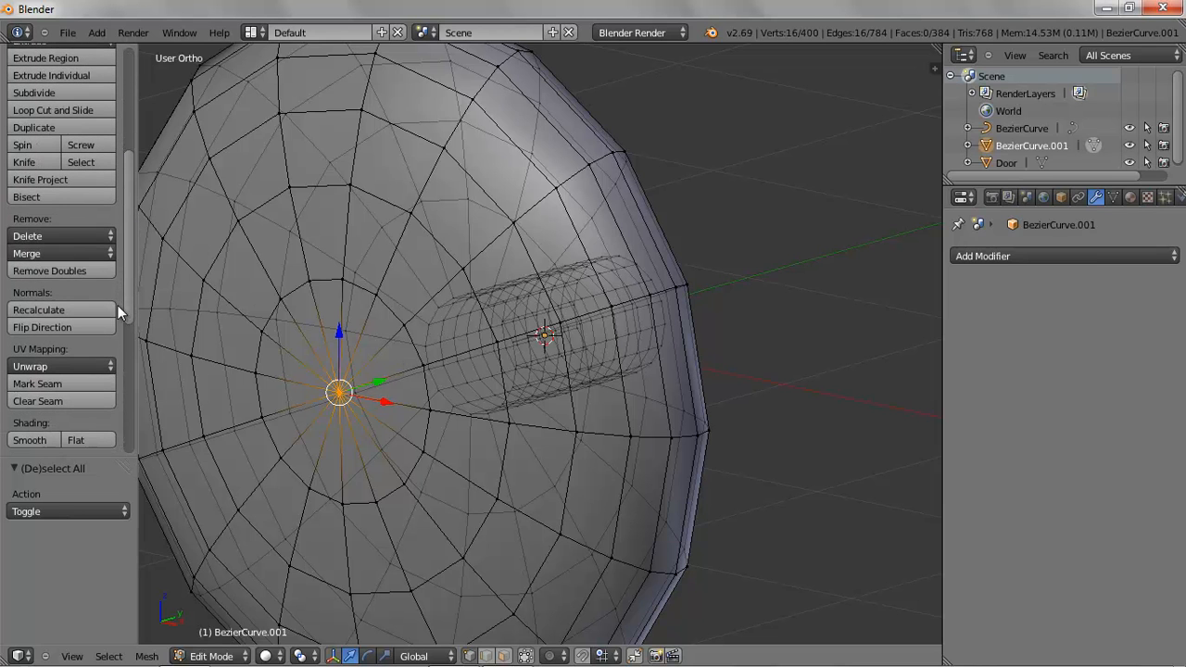
# Merge the selected centre vertices at their center
pyautogui.click(68, 250)
pyautogui.click(51, 270)
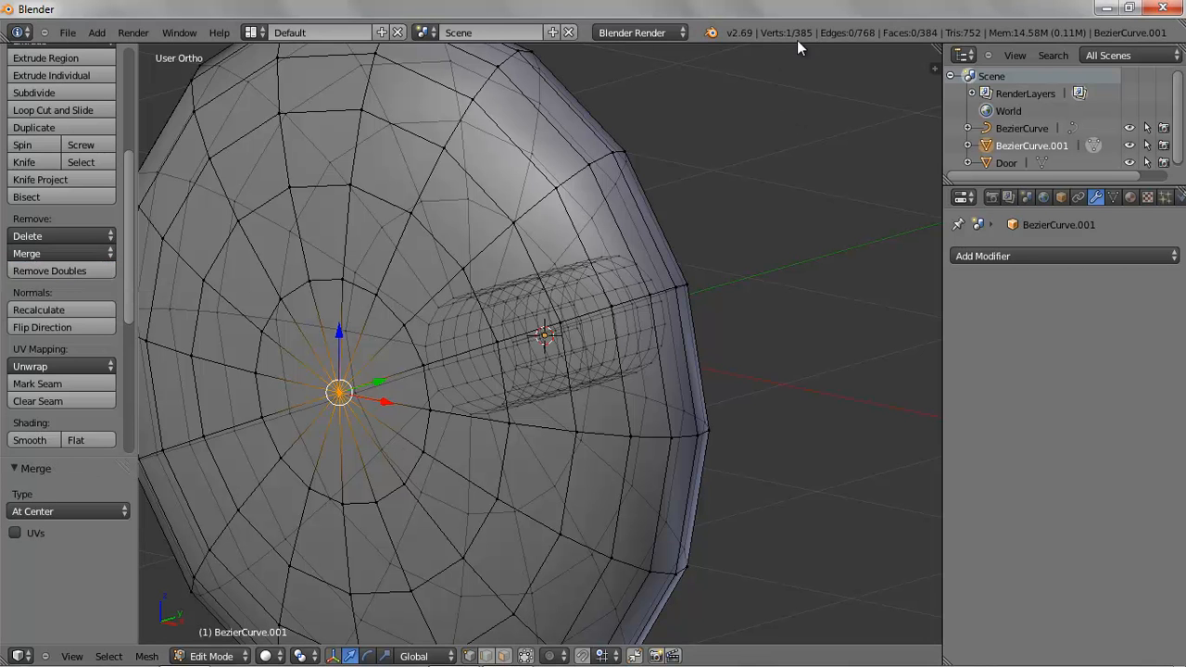
# Turn limiting selection to visible back on
pyautogui.moveTo(577, 427); pyautogui.dragTo(603, 424, button='middle')
pyautogui.press('KP_1')
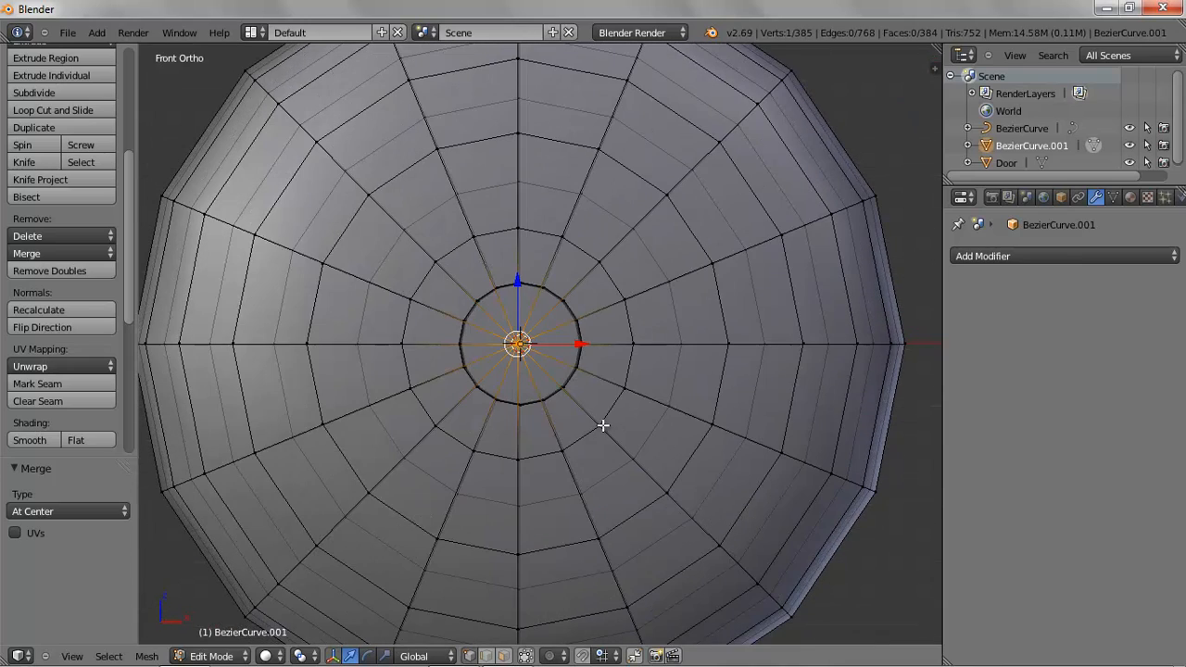
pyautogui.moveTo(699, 329); pyautogui.dragTo(606, 429, button='middle')
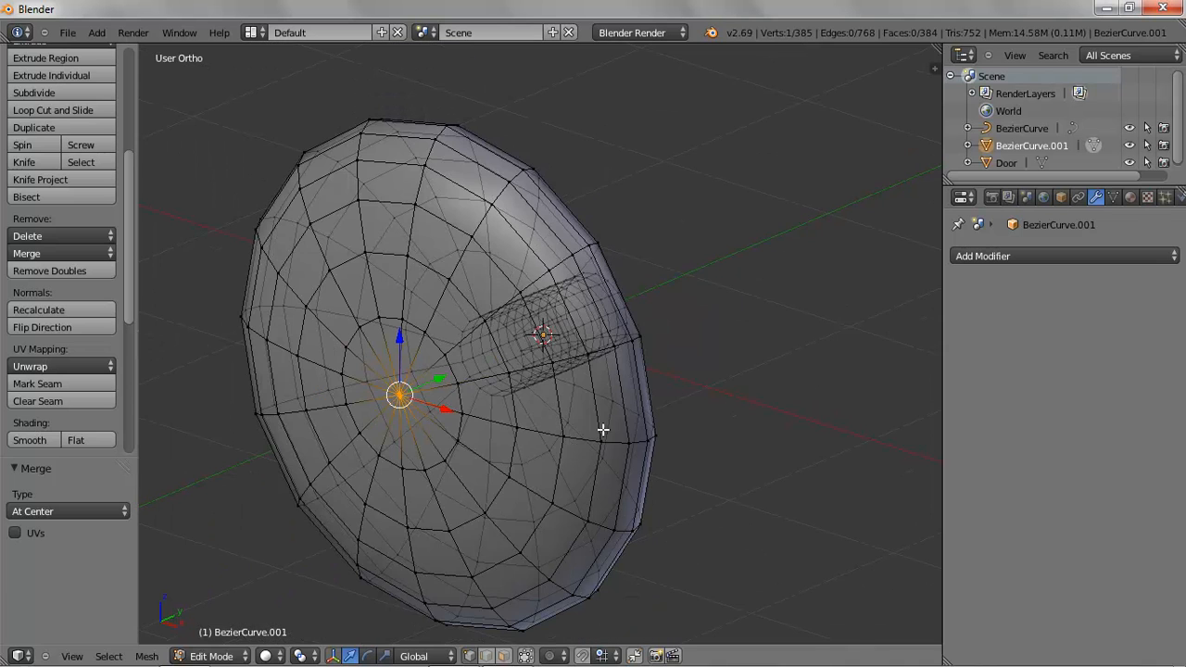
pyautogui.click(527, 656)
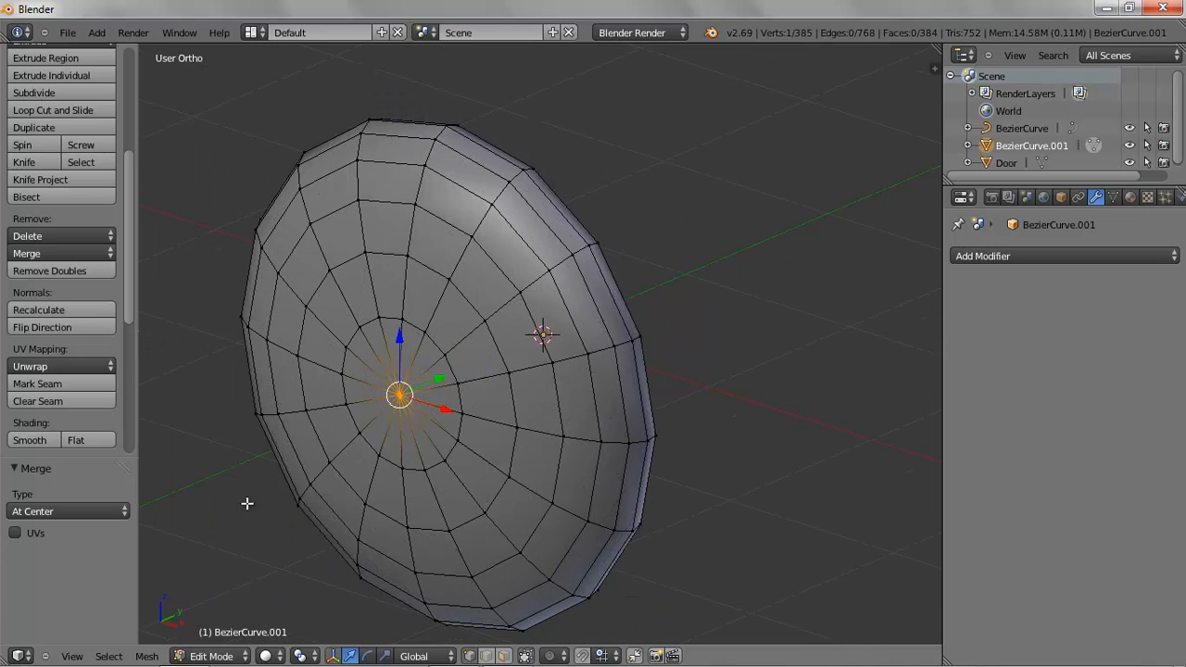
# Return to Object Mode
pyautogui.click(213, 656)
pyautogui.click(218, 638)
pyautogui.moveTo(542, 426)
pyautogui.mouseDown(button='middle')
pyautogui.moveTo(466, 432)
pyautogui.moveTo(523, 419)
pyautogui.mouseUp(button='middle')
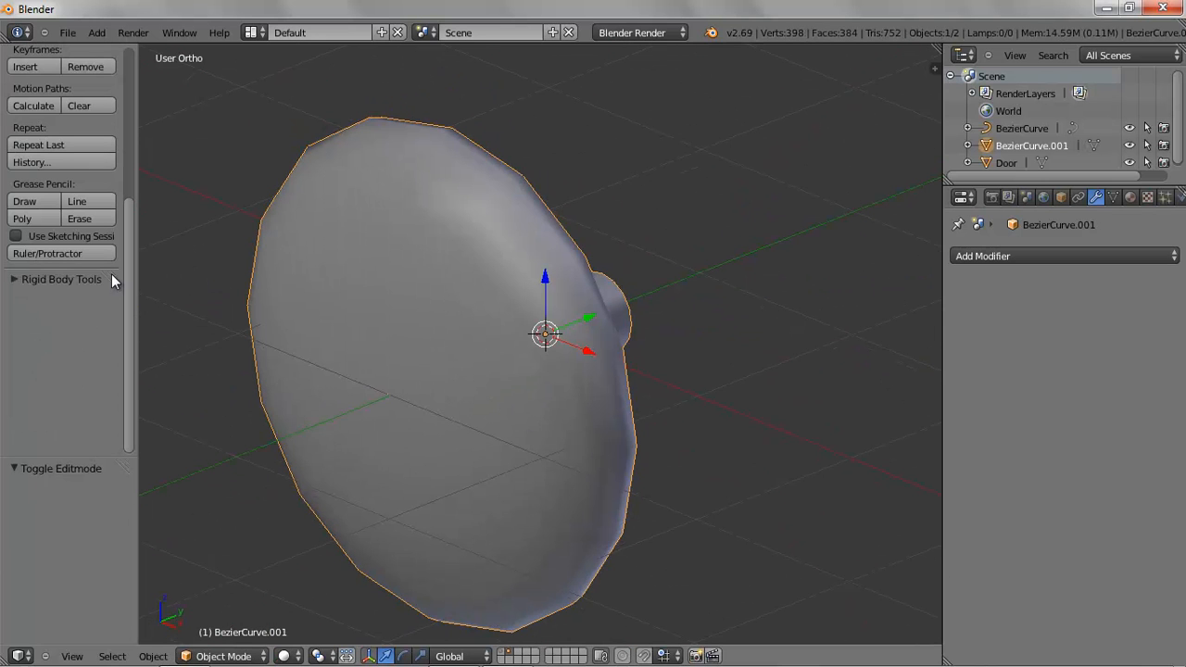
# Apply smooth shading to the knob mesh after trying flat shading
pyautogui.moveTo(125, 277); pyautogui.dragTo(122, 117)
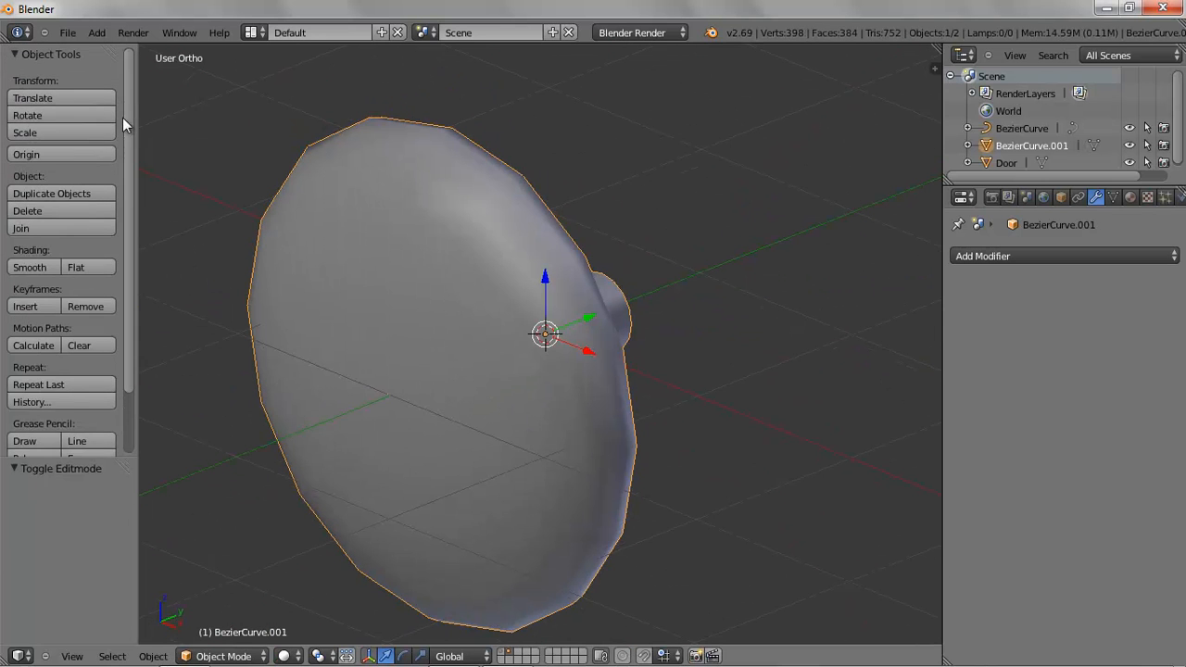
pyautogui.click(76, 266)
pyautogui.moveTo(572, 389)
pyautogui.mouseDown(button='middle')
pyautogui.moveTo(571, 377)
pyautogui.moveTo(650, 344)
pyautogui.moveTo(713, 349)
pyautogui.moveTo(717, 390)
pyautogui.moveTo(594, 423)
pyautogui.moveTo(455, 402)
pyautogui.moveTo(395, 377)
pyautogui.moveTo(583, 352)
pyautogui.moveTo(573, 373)
pyautogui.mouseUp(button='middle')
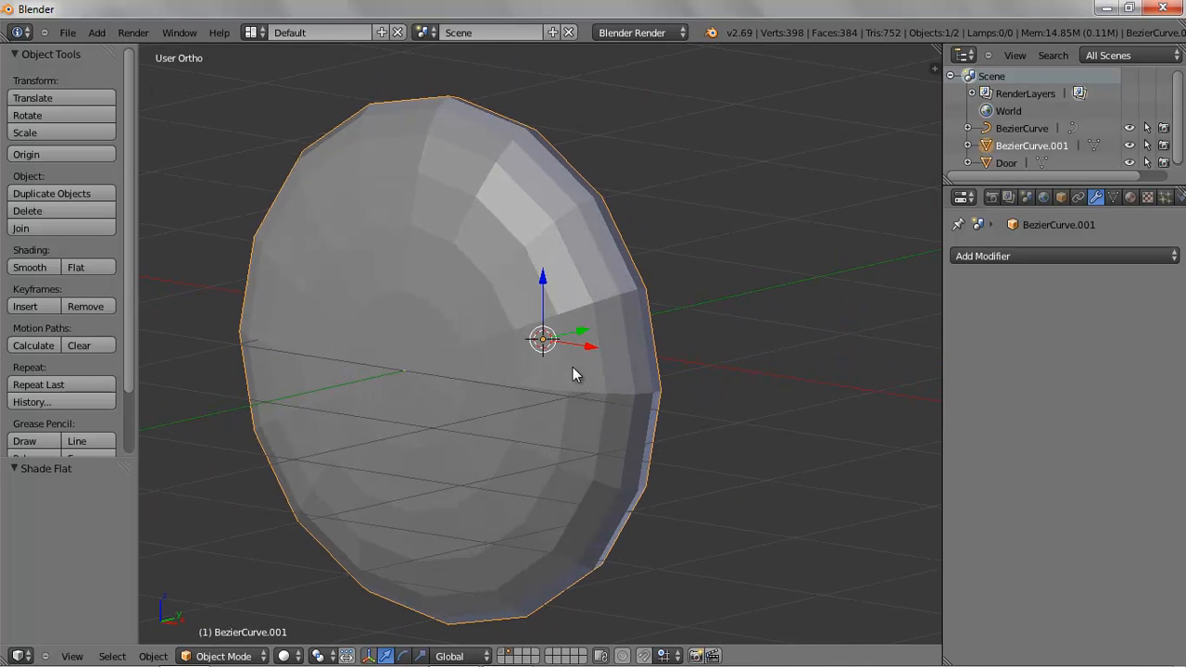
pyautogui.click(30, 267)
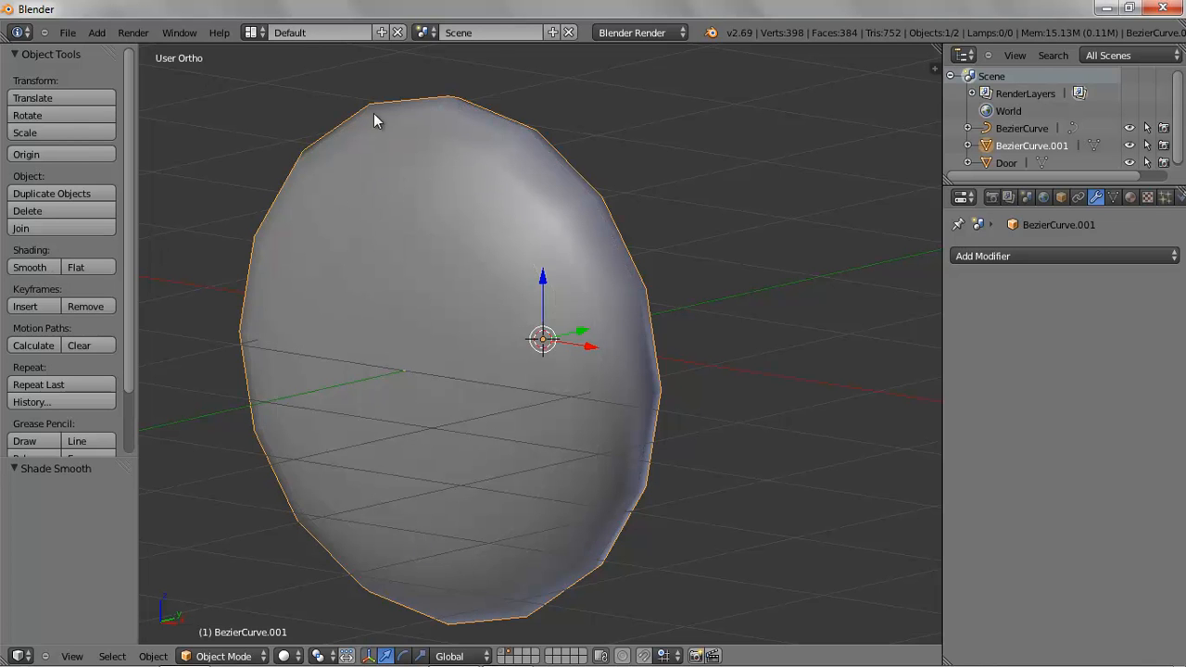
# Add an Edge Split modifier to the knob and set its split angle to 46°
pyautogui.moveTo(452, 218); pyautogui.dragTo(299, 223, button='middle')
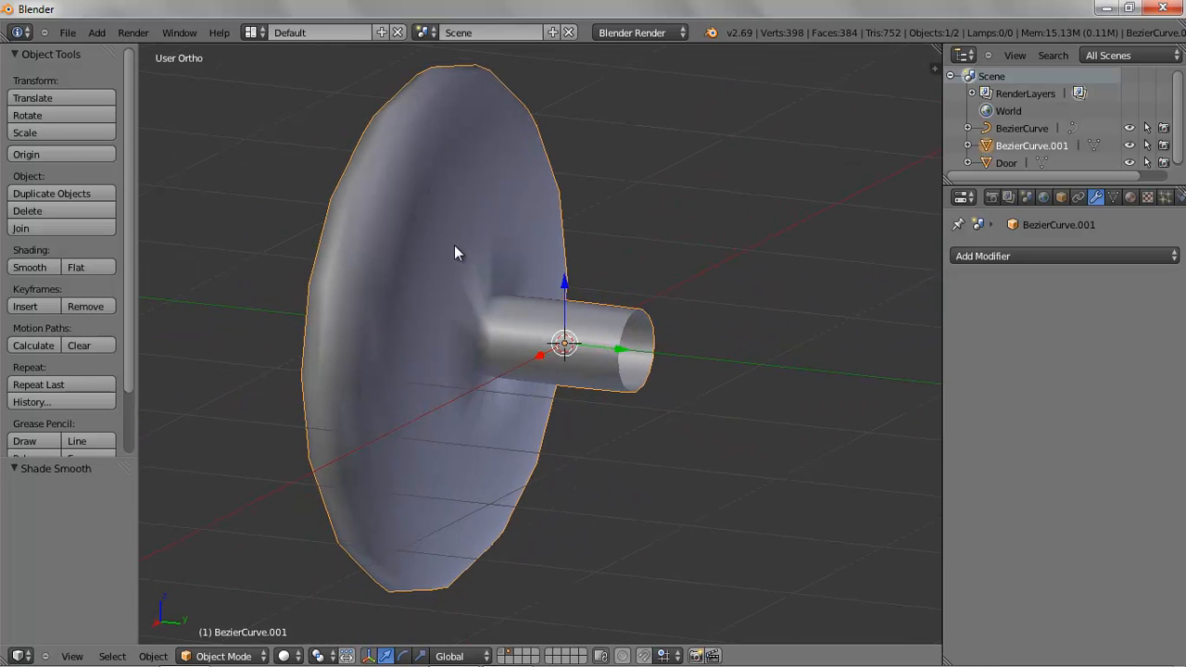
pyautogui.moveTo(454, 253); pyautogui.dragTo(432, 241, button='middle')
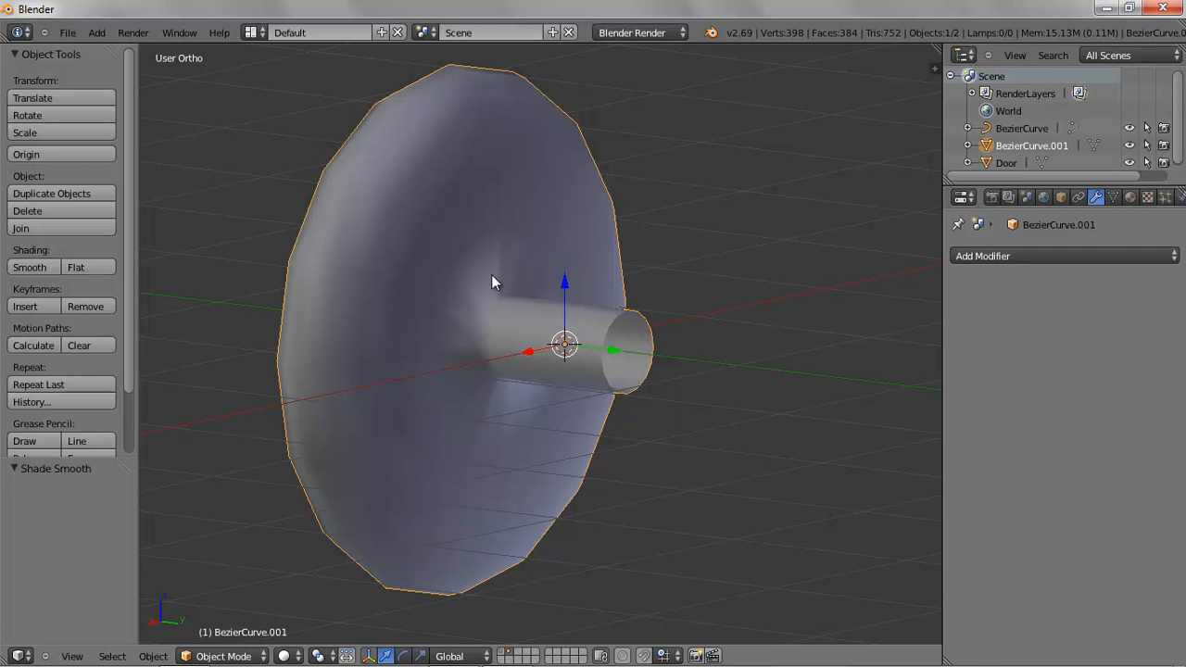
pyautogui.click(997, 257)
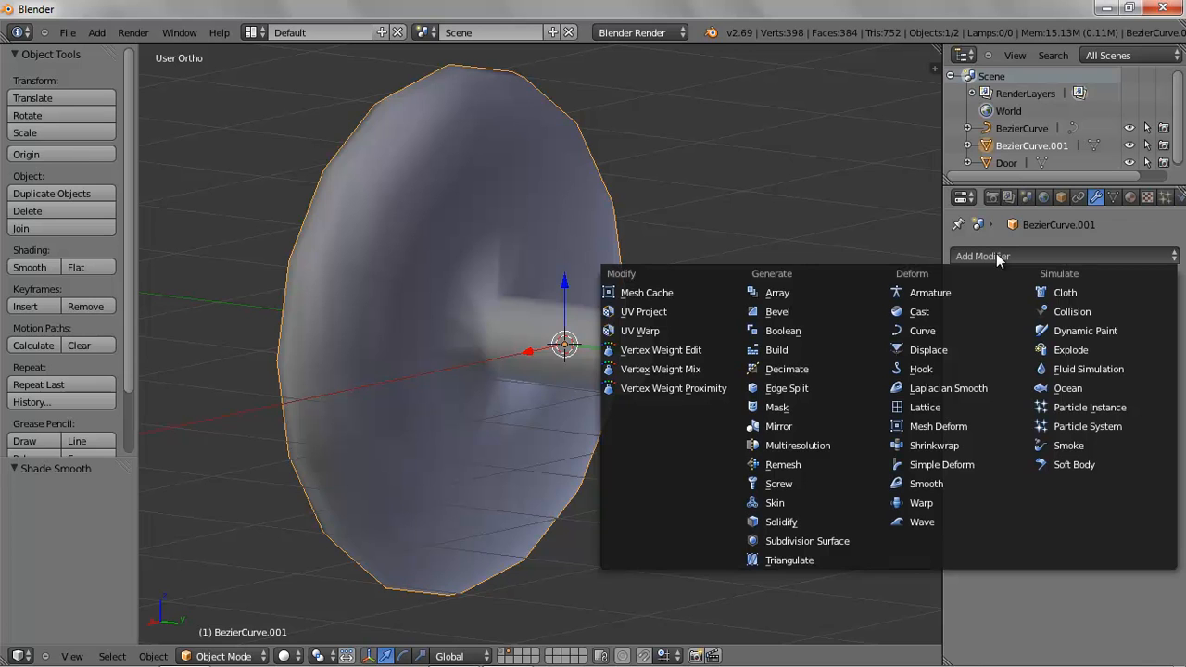
pyautogui.click(809, 390)
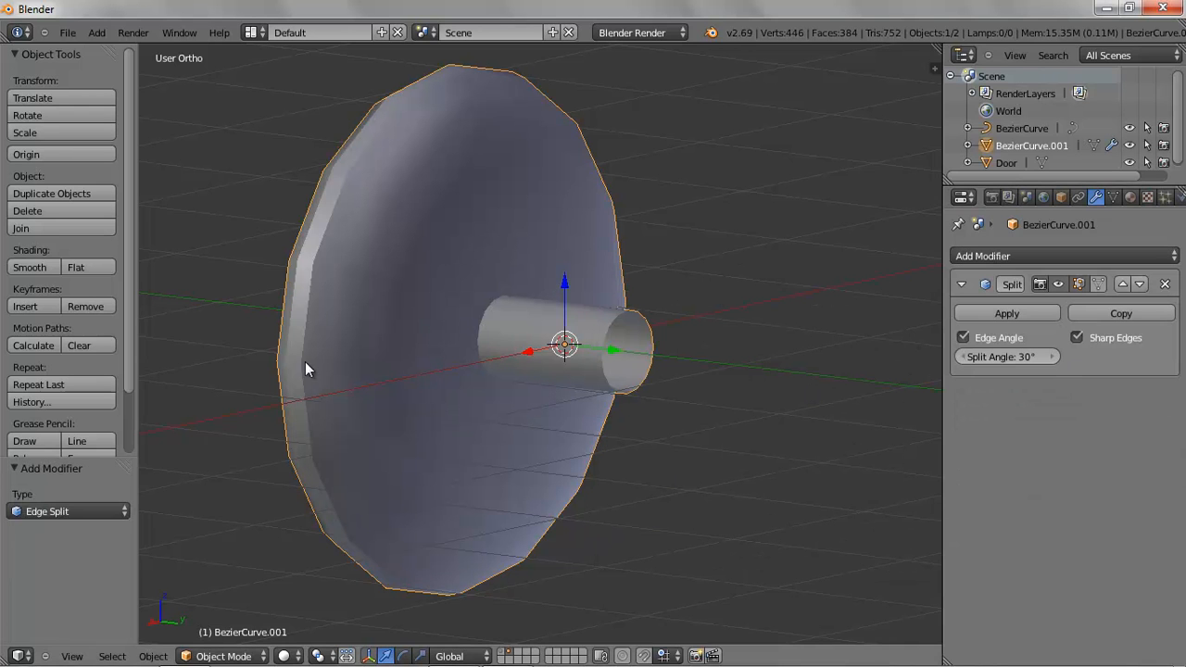
pyautogui.moveTo(971, 356)
pyautogui.mouseDown()
pyautogui.moveTo(865, 357)
pyautogui.moveTo(969, 356)
pyautogui.mouseUp()
# Rename the knob object to "Door Knob"
pyautogui.moveTo(772, 385); pyautogui.dragTo(881, 392, button='middle')
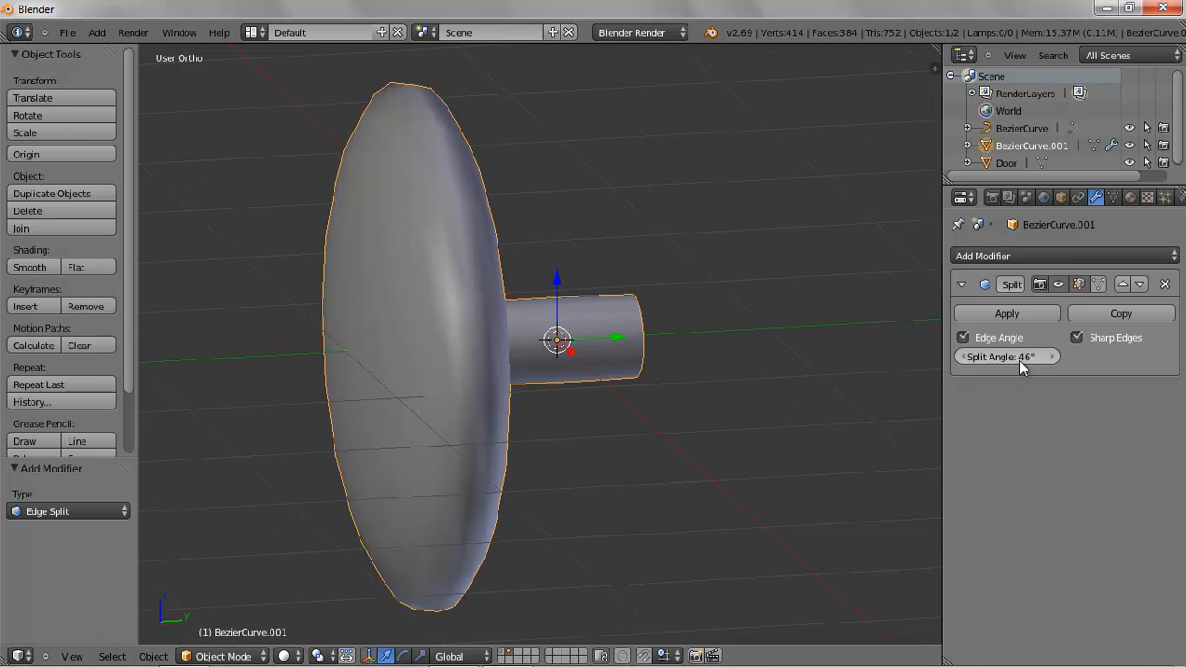
pyautogui.moveTo(678, 406); pyautogui.dragTo(563, 408, button='middle')
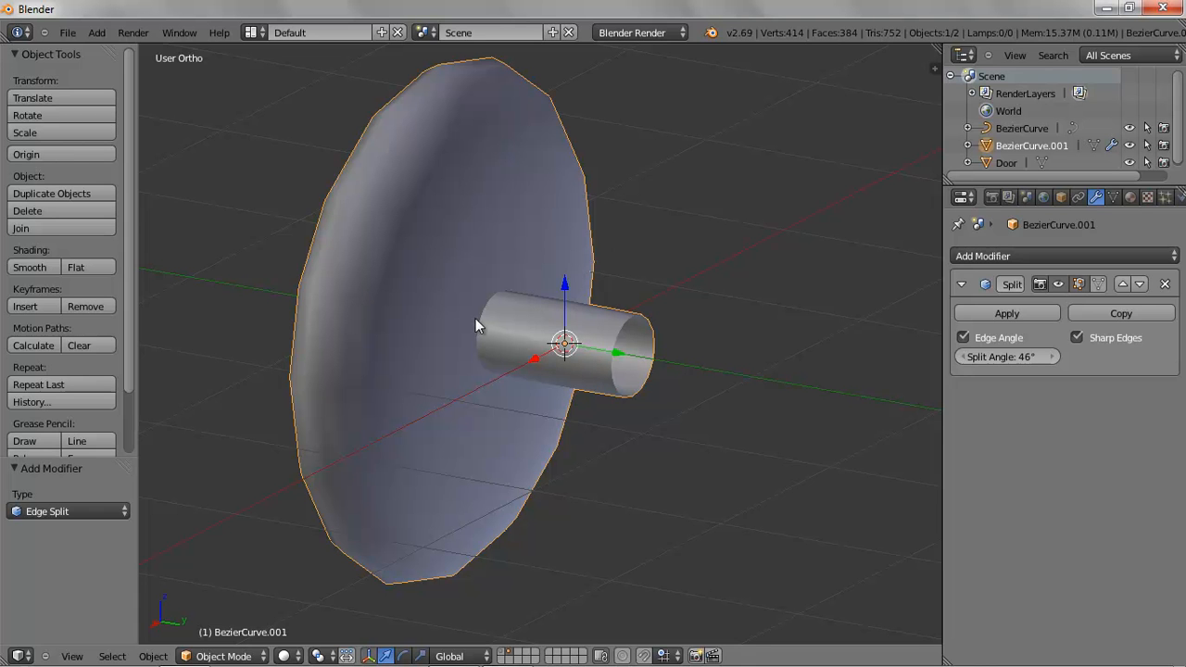
pyautogui.moveTo(501, 308); pyautogui.dragTo(519, 432, button='middle')
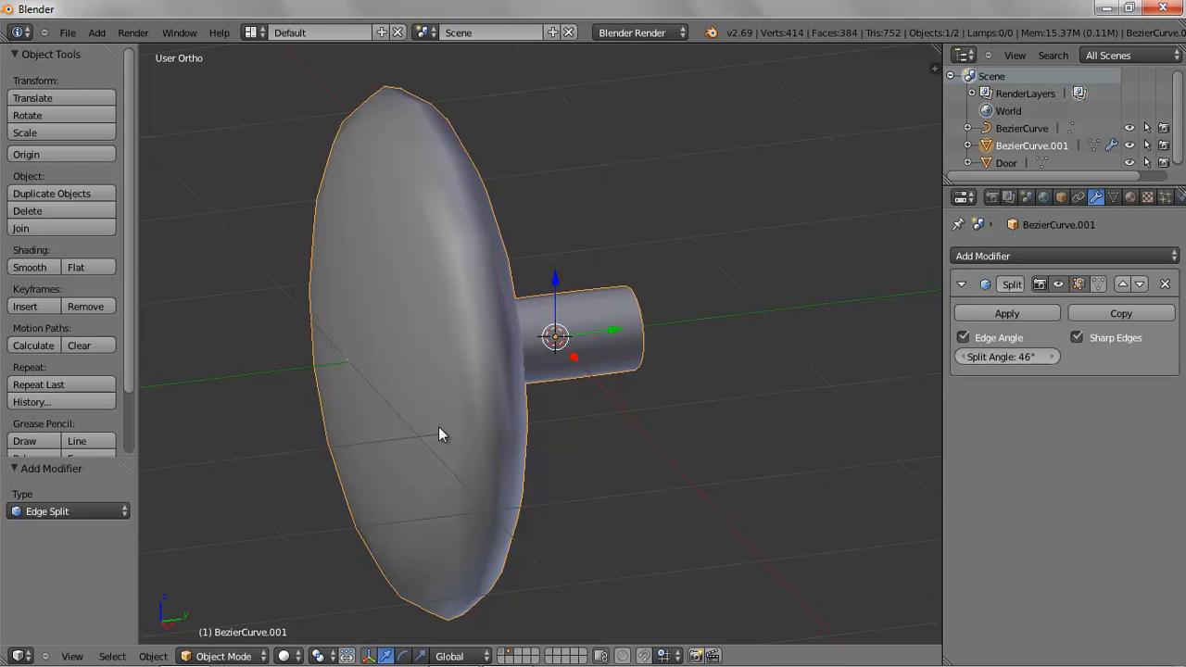
pyautogui.moveTo(474, 421); pyautogui.dragTo(526, 413, button='middle')
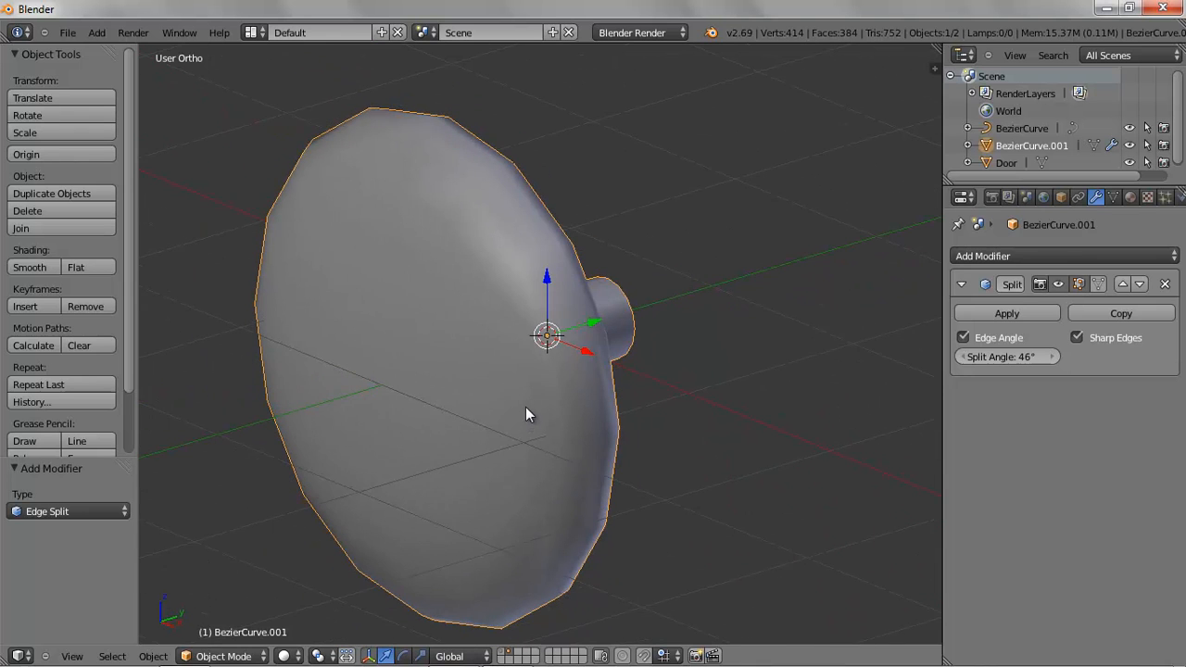
pyautogui.scroll(-1, 525, 408)
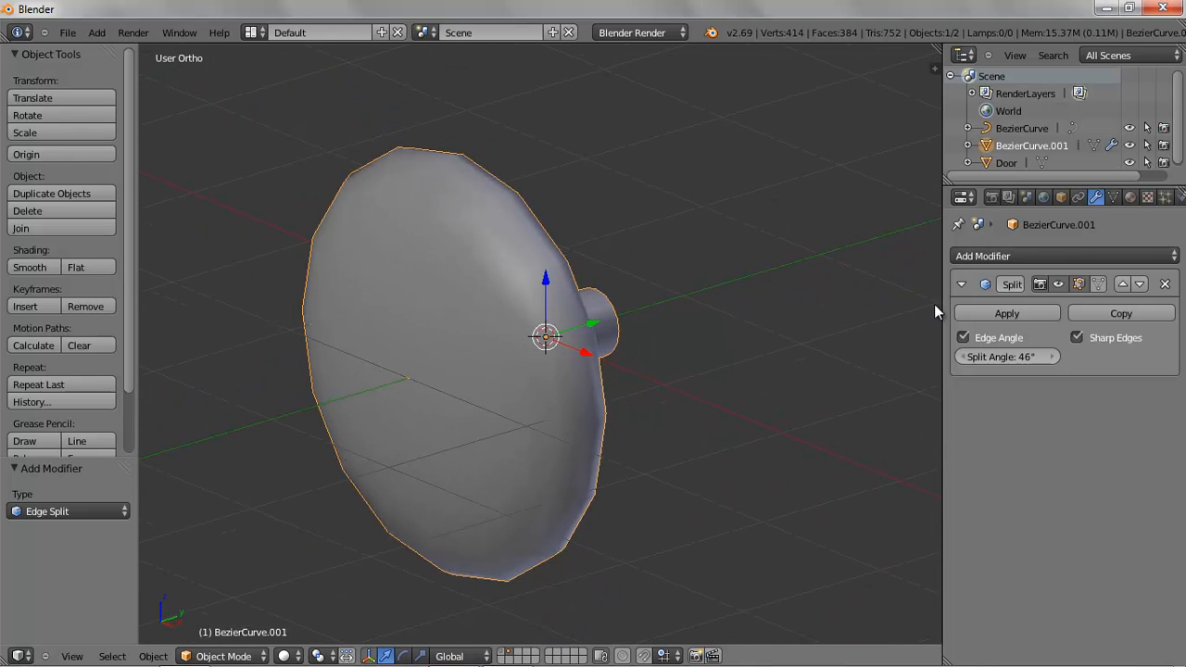
pyautogui.doubleClick(1023, 145)
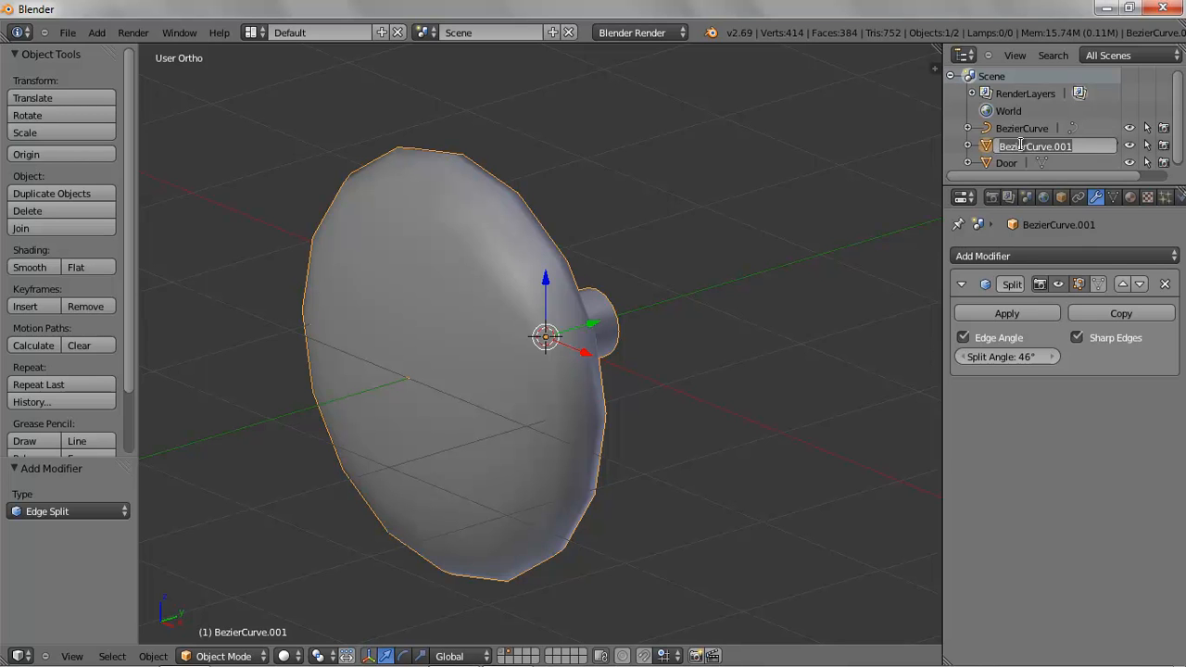
pyautogui.write('Door Knob')
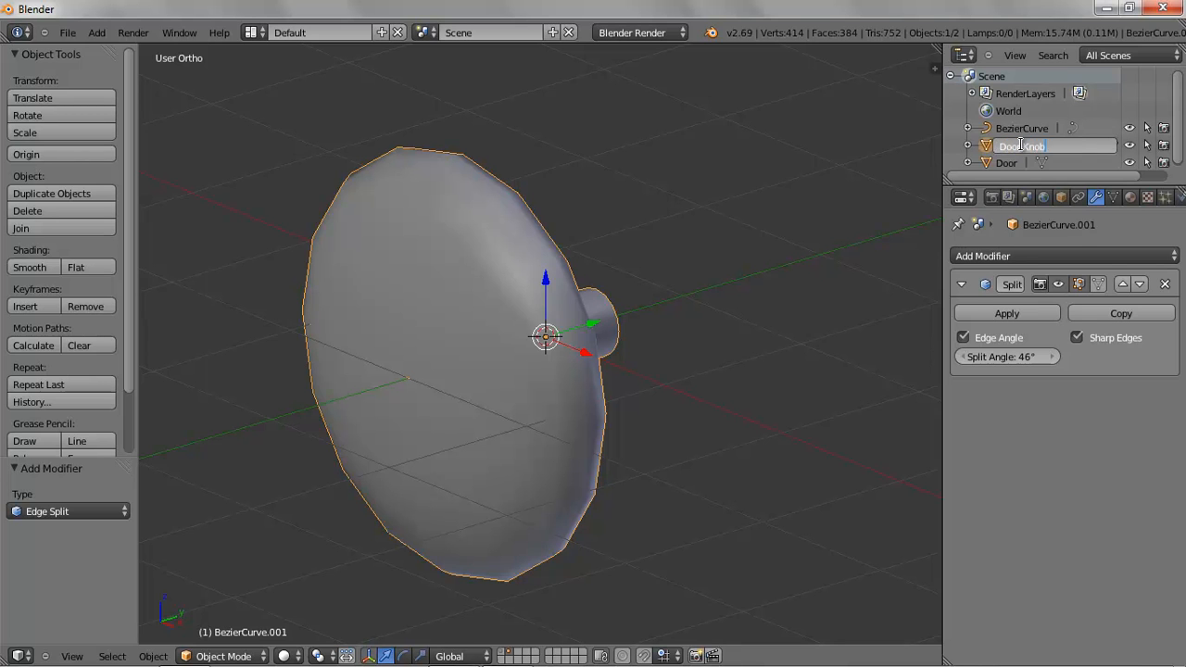
pyautogui.press('Return')
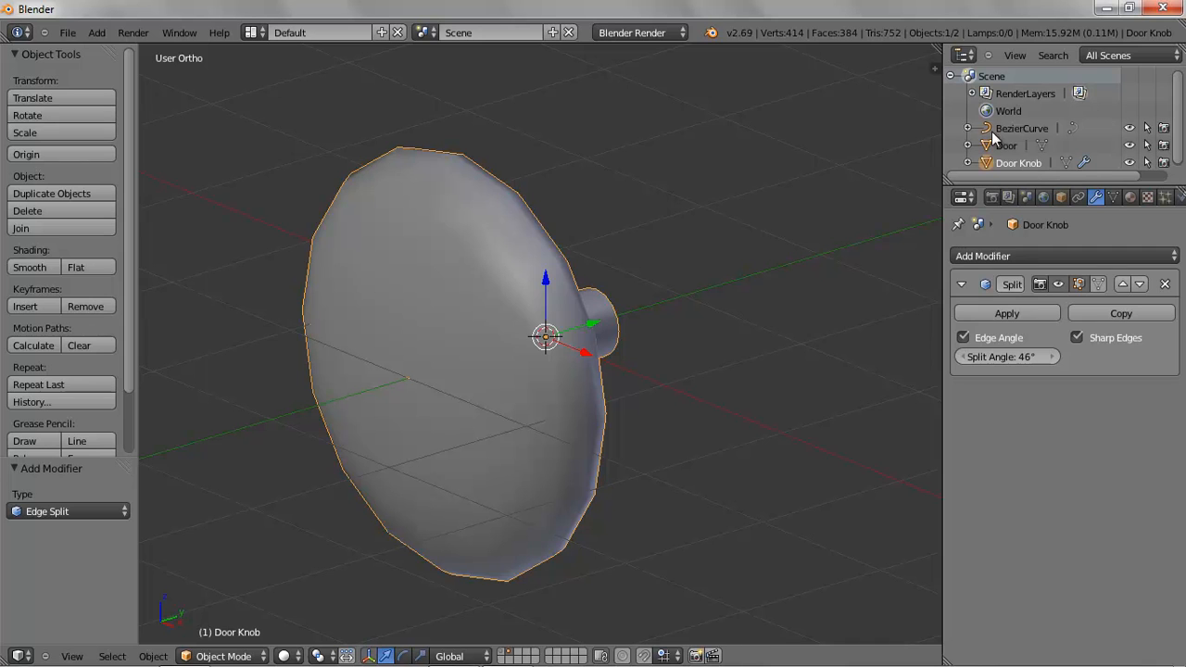
# Delete the original Bezier curve profile object
pyautogui.click(1005, 128)
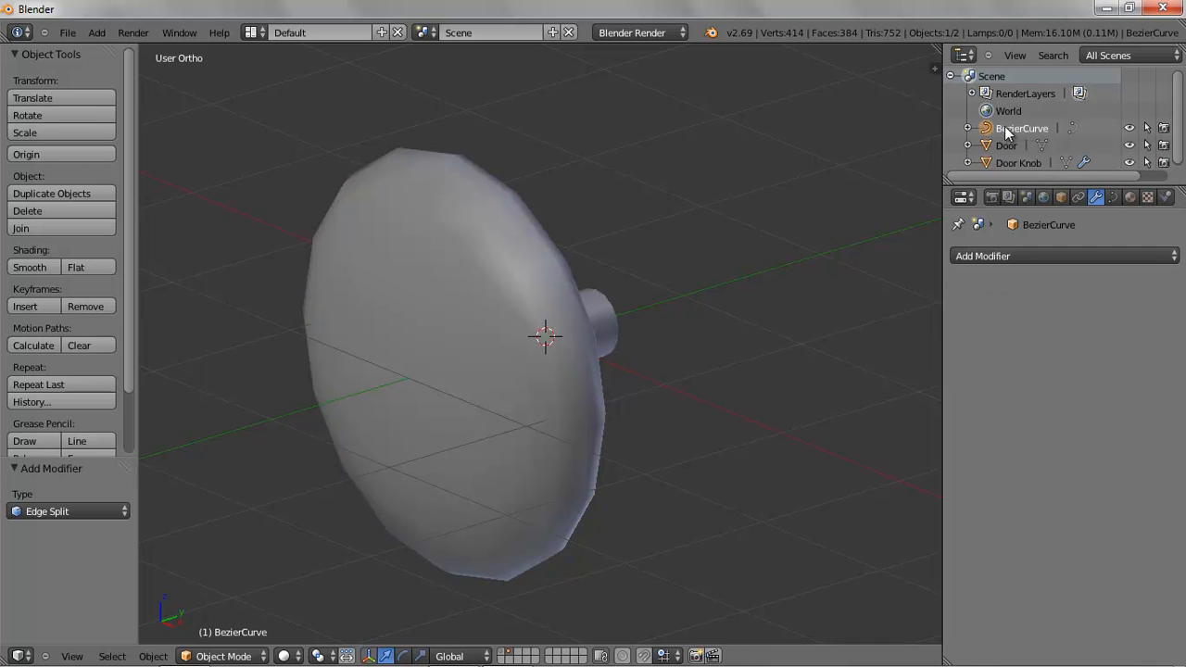
pyautogui.press('x')
pyautogui.click(780, 261)
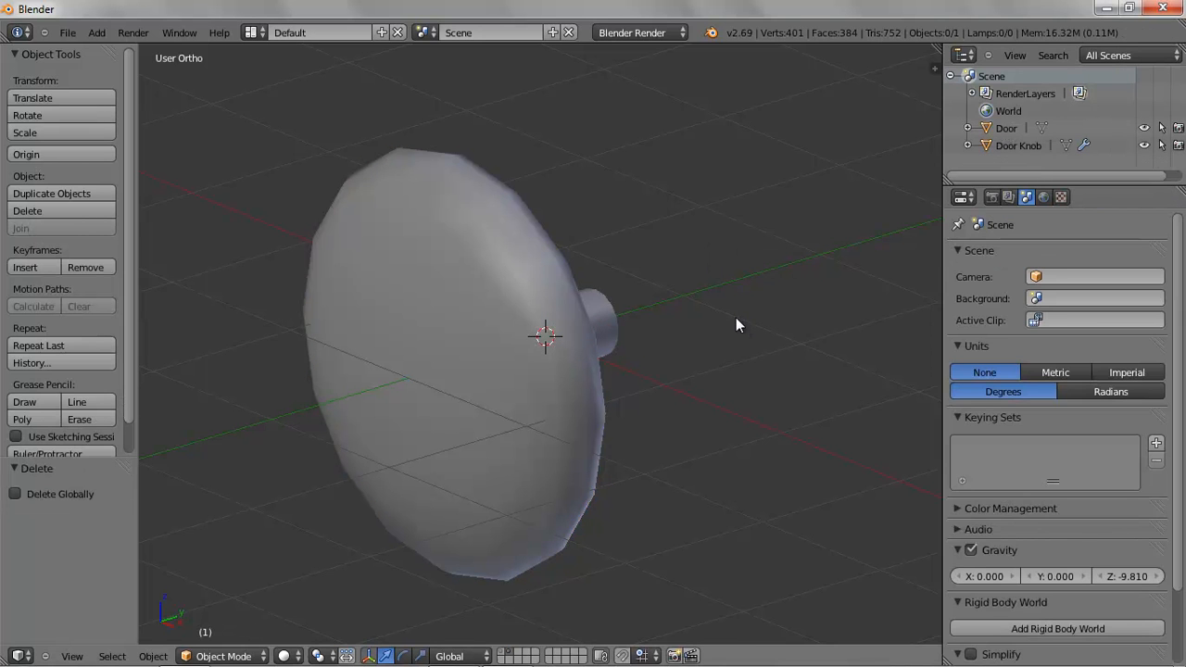
# In top view, select the Door and show its layer together with the knob
pyautogui.press('KP_7')
pyautogui.scroll(-3, 736, 317)
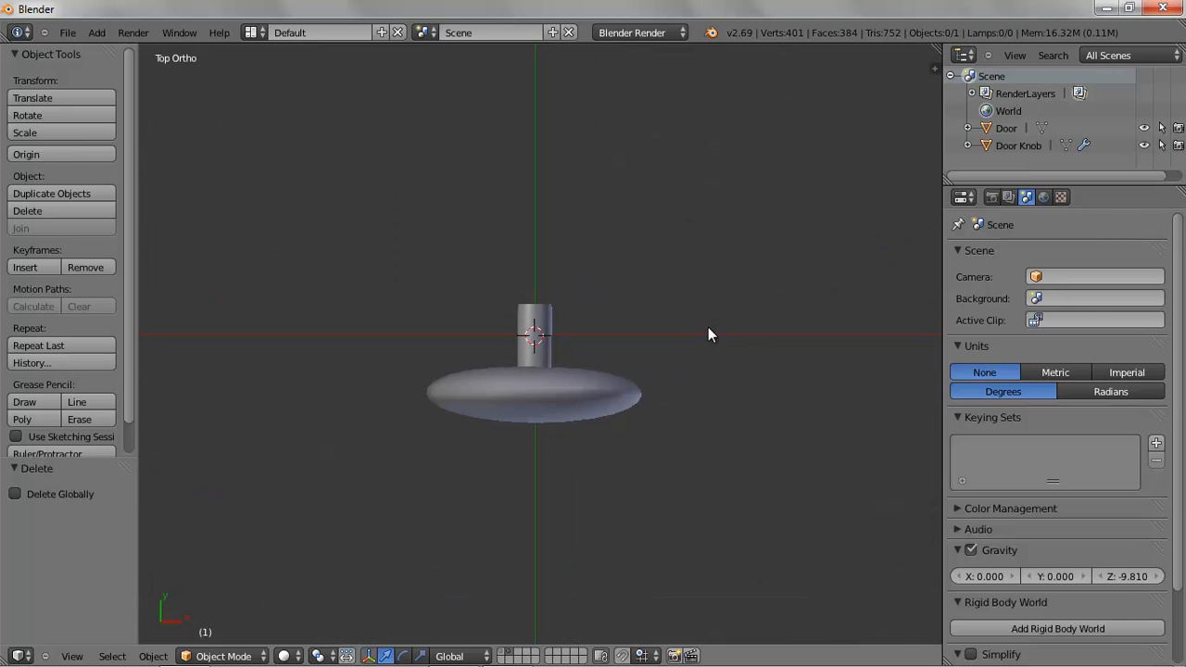
pyautogui.click(1005, 128)
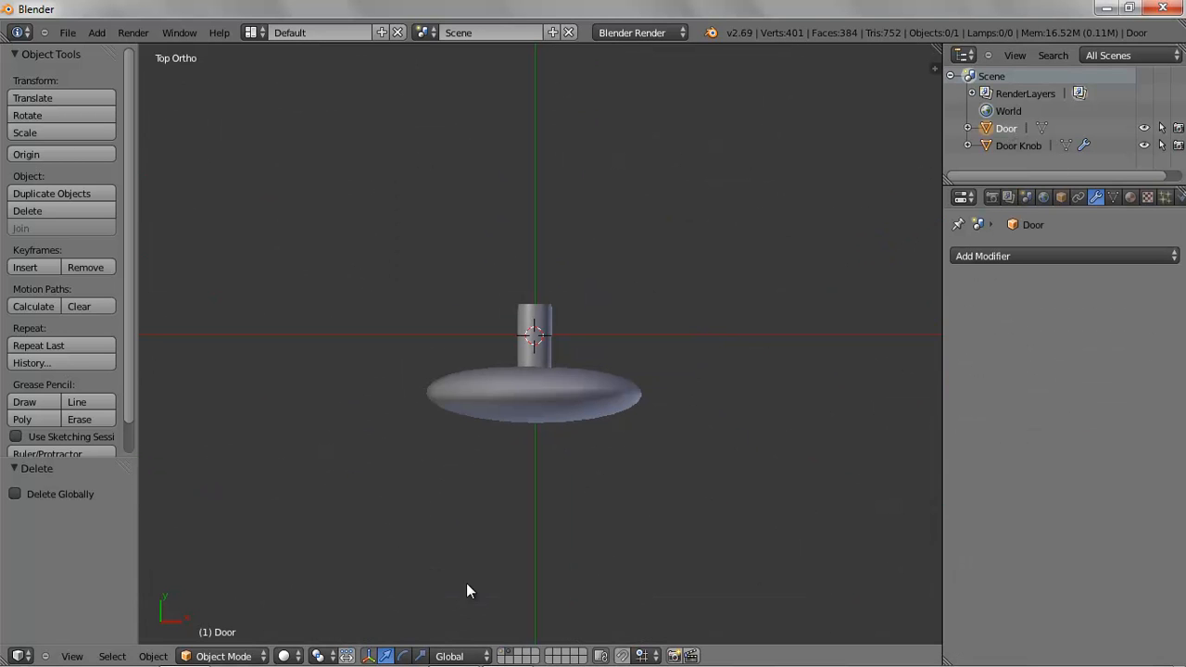
pyautogui.keyDown('shift'); pyautogui.click(506, 659); pyautogui.keyUp('shift')
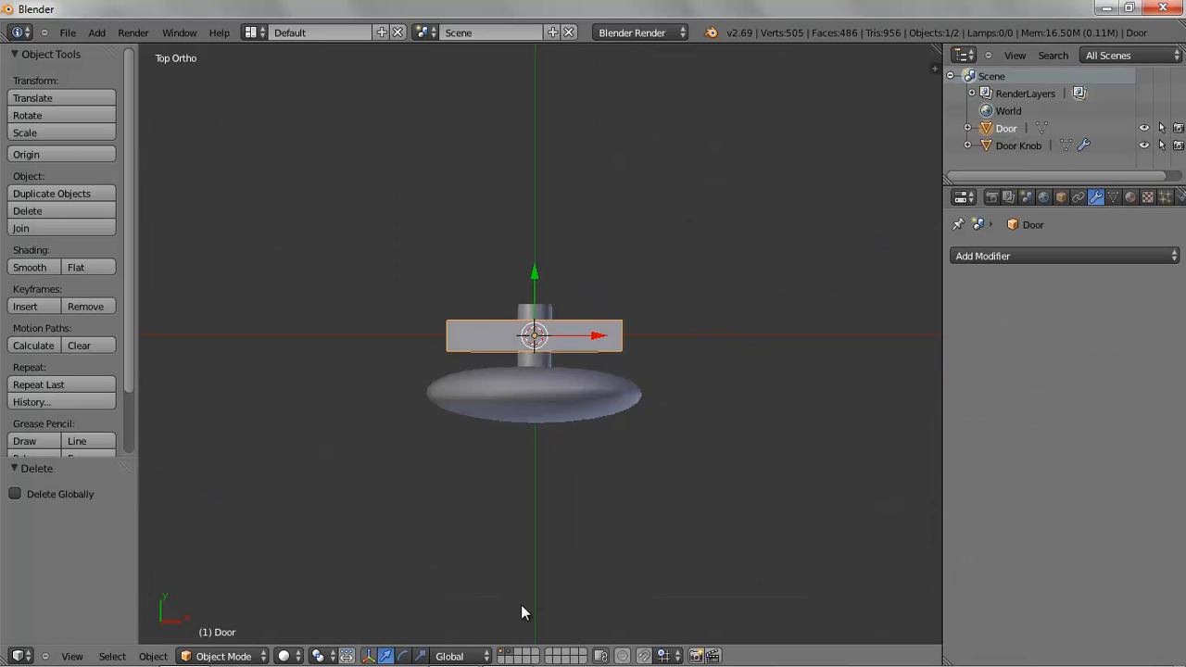
# Select the knob and scale it down to about 0.261
pyautogui.rightClick(531, 402)
pyautogui.press('s')
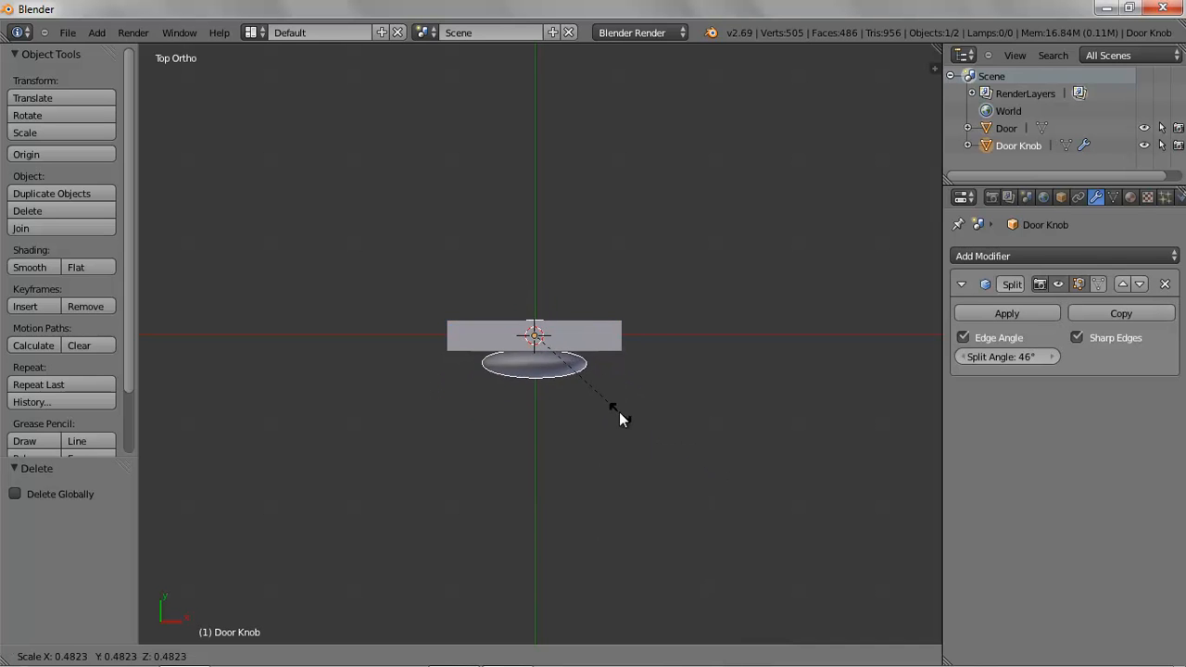
pyautogui.click(579, 379)
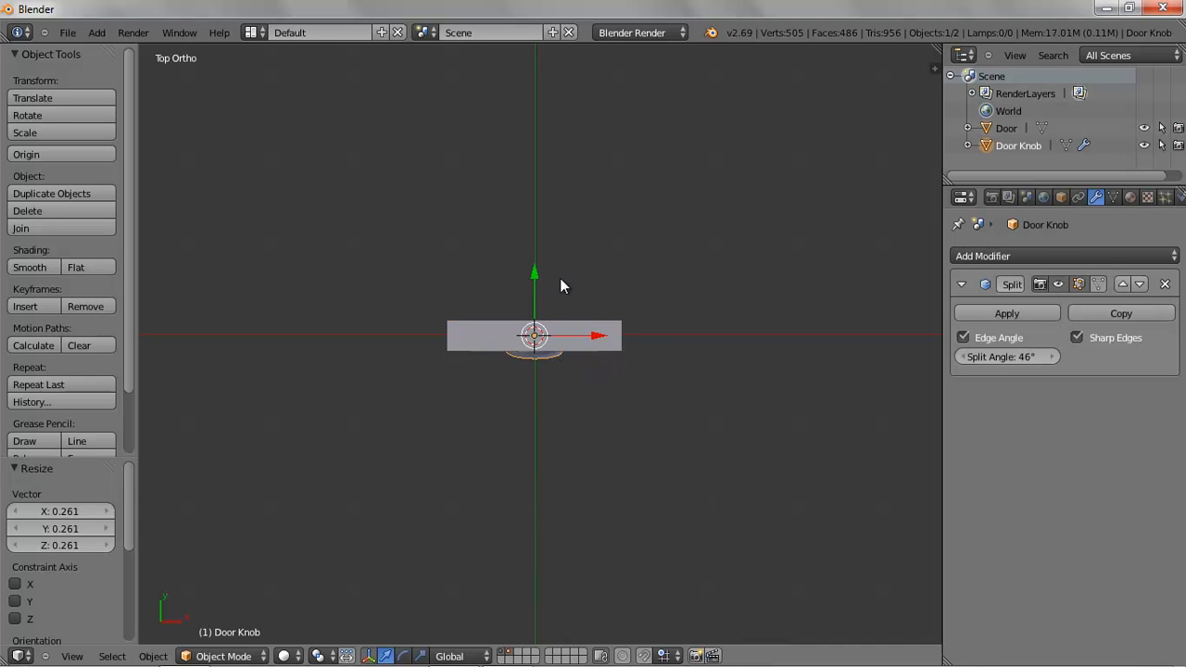
# Move the knob about -0.67 in X and -0.24 in Y toward the door's left side
pyautogui.press('g')
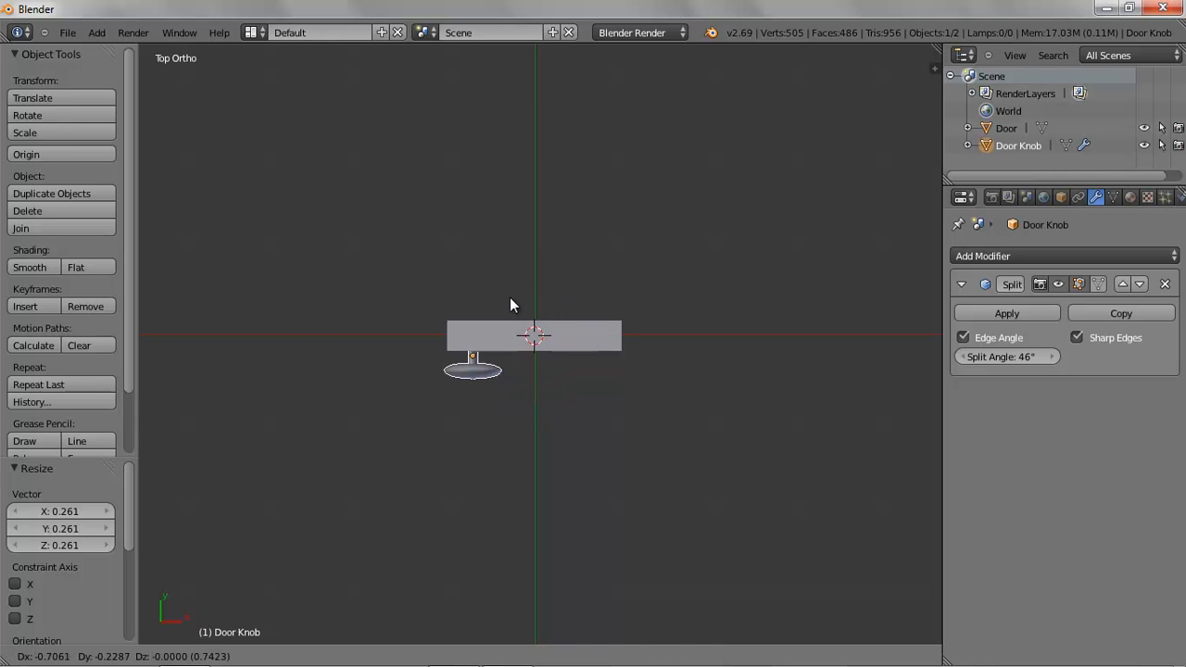
pyautogui.click(510, 297)
pyautogui.press('KP_1')
pyautogui.scroll(2, 571, 387)
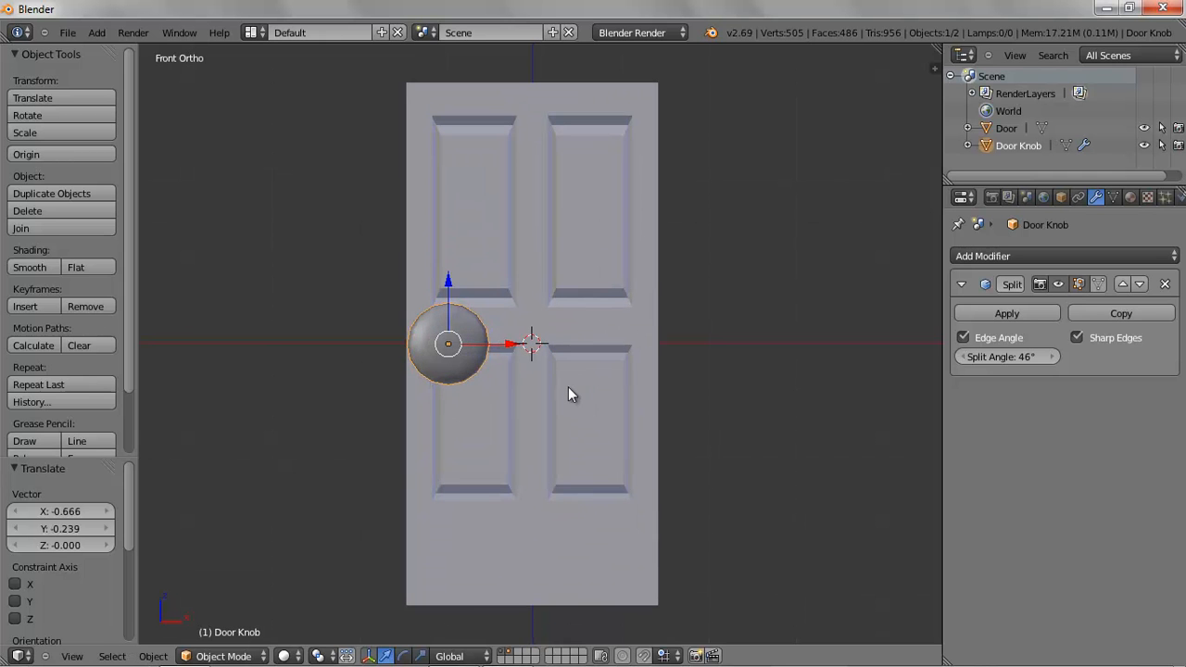
# In front view, scale the knob by about 0.403 and move it about -0.19 in X and 0.15 in Z
pyautogui.press('s')
pyautogui.click(534, 428)
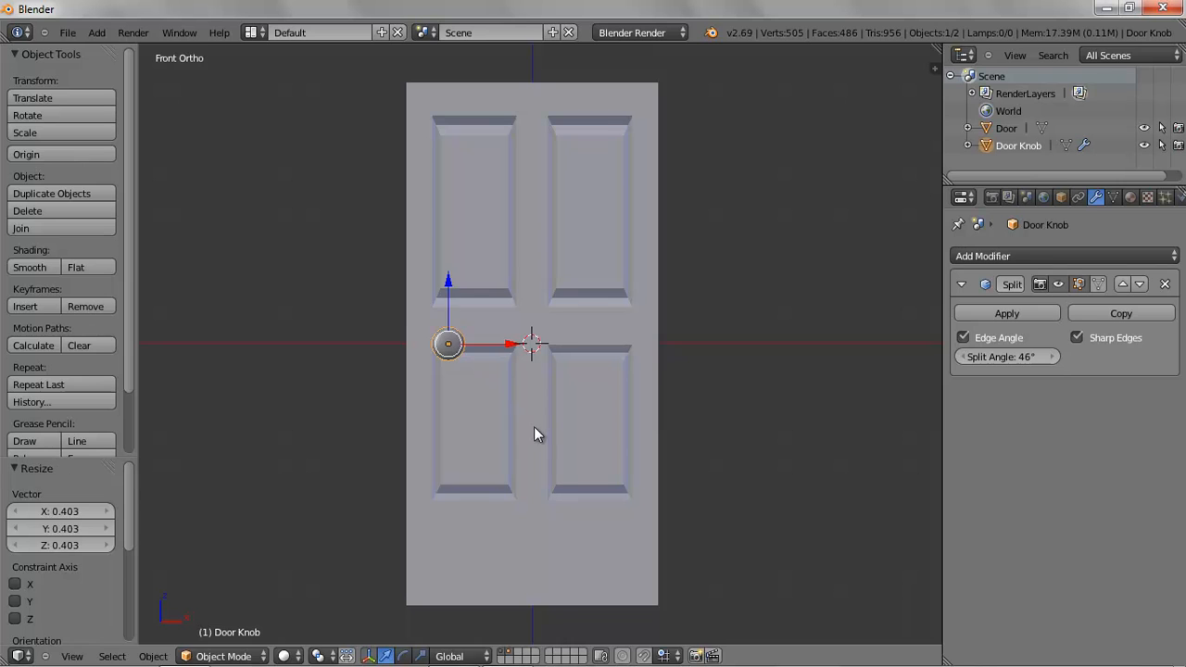
pyautogui.press('g')
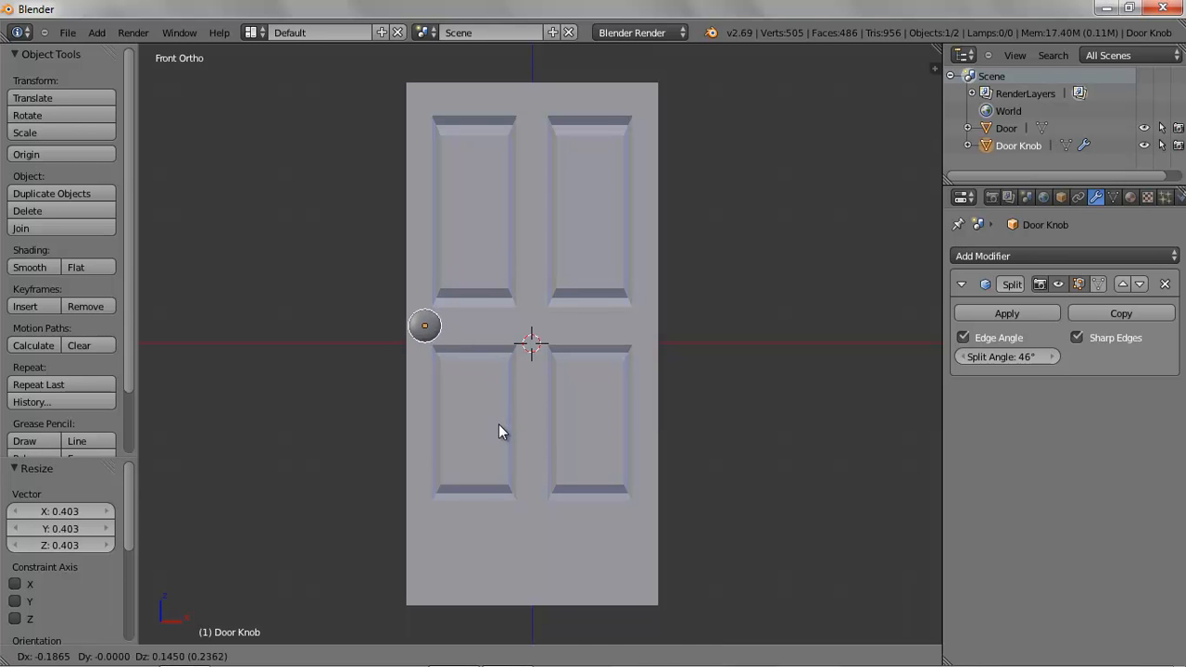
pyautogui.click(498, 430)
# In right view, move the knob about 0.047 along Y so it touches the door face
pyautogui.press('KP_3')
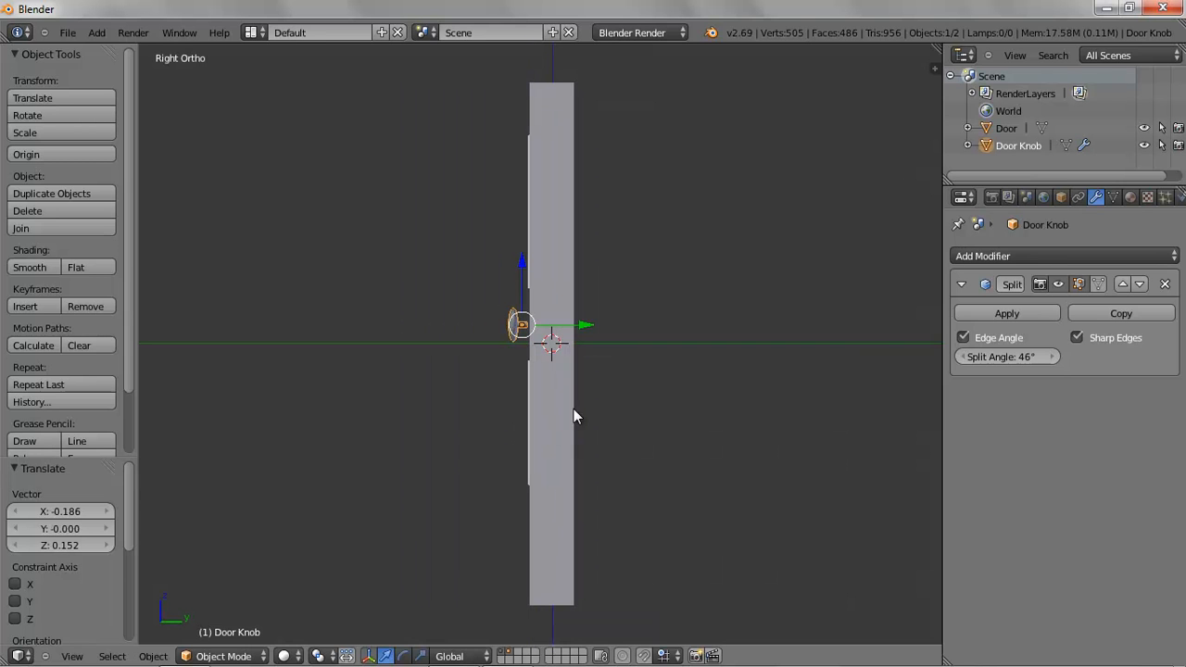
pyautogui.scroll(3, 568, 414)
pyautogui.press('g')
pyautogui.press('y')
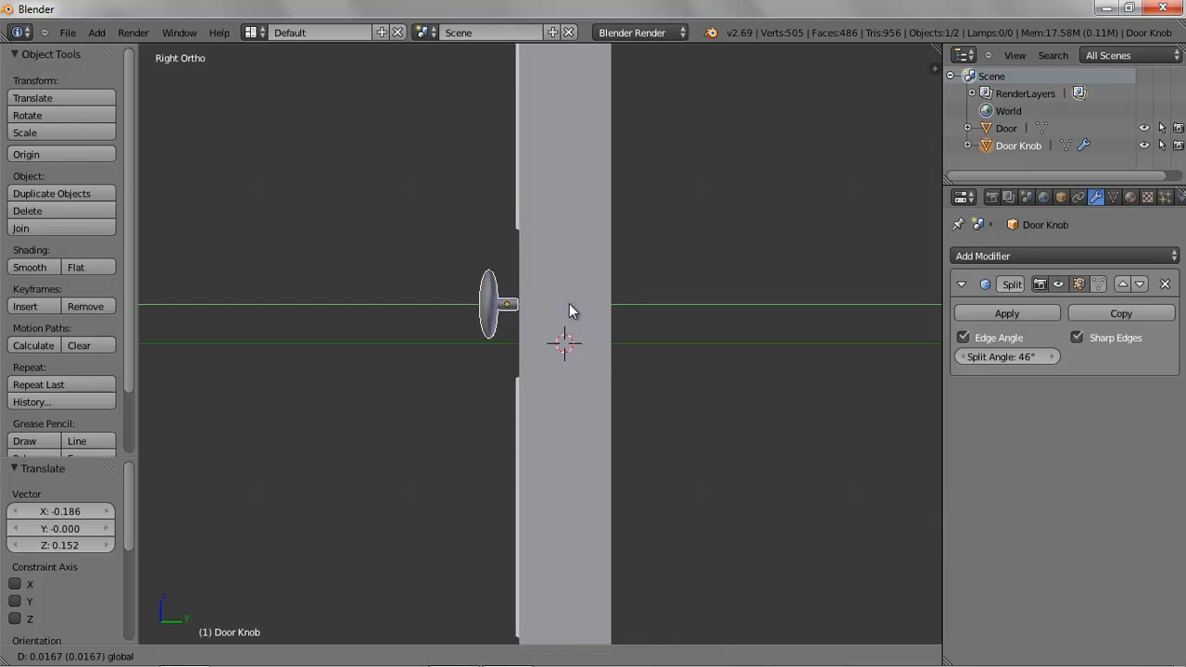
pyautogui.click(576, 310)
pyautogui.press('KP_1')
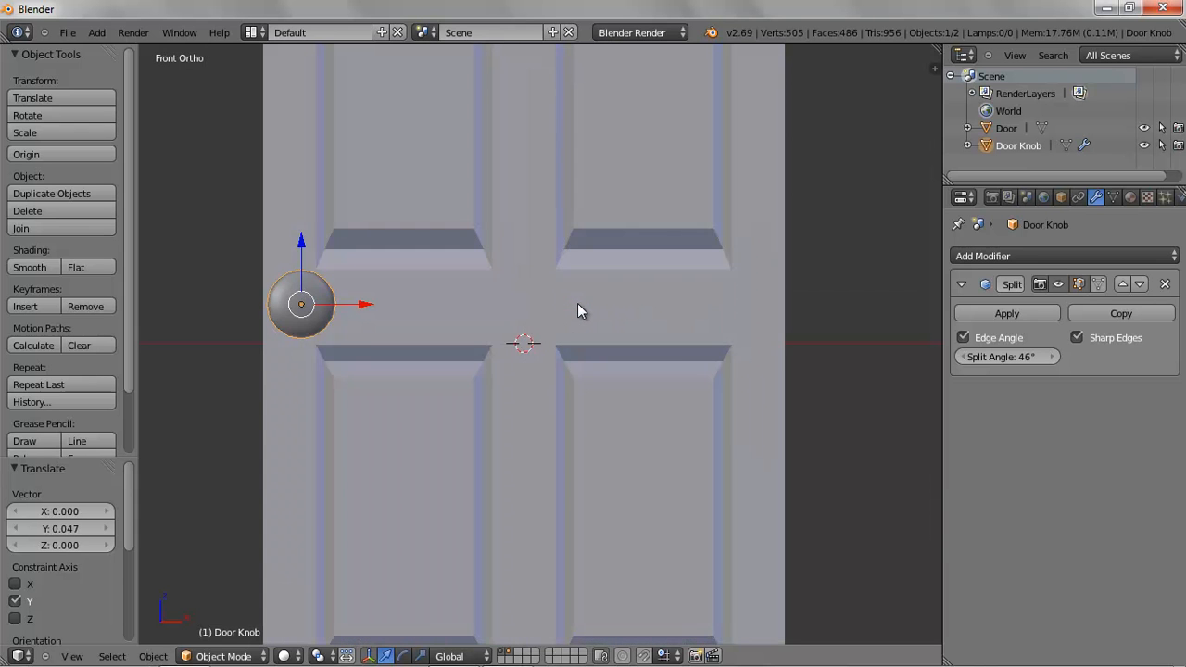
pyautogui.scroll(-2, 575, 310)
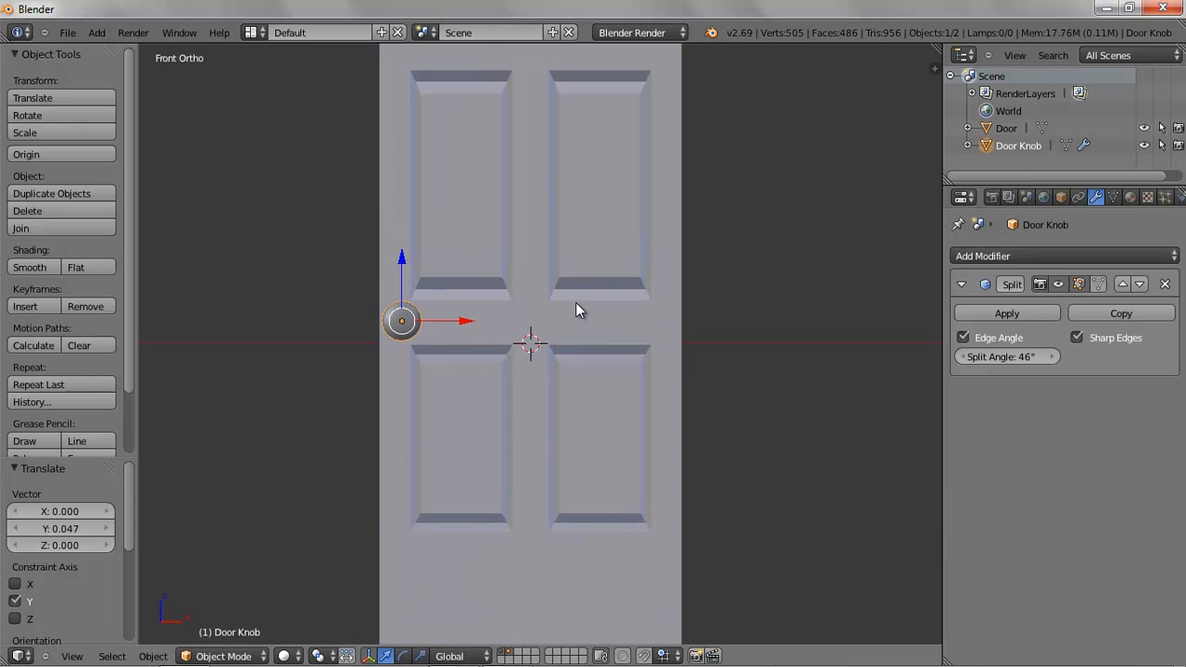
# Scale the door knob down by about 0.764
pyautogui.press('s')
pyautogui.click(437, 376)
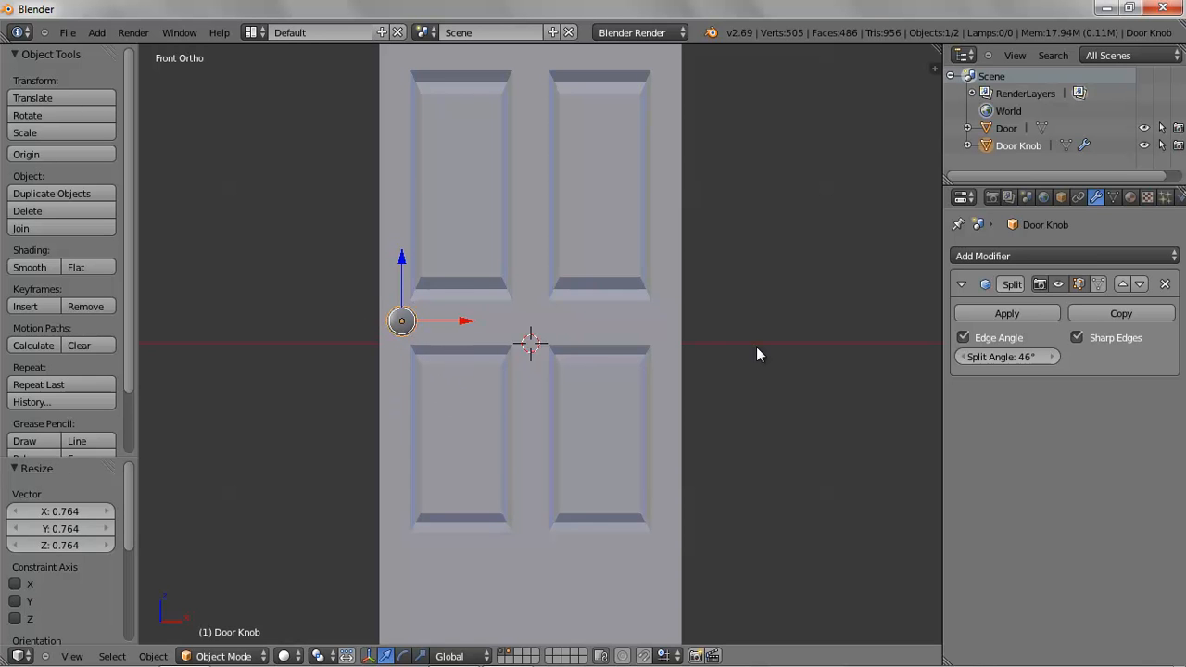
# Switch to an empty layer in top view and add two planes at the origin
pyautogui.click(523, 660)
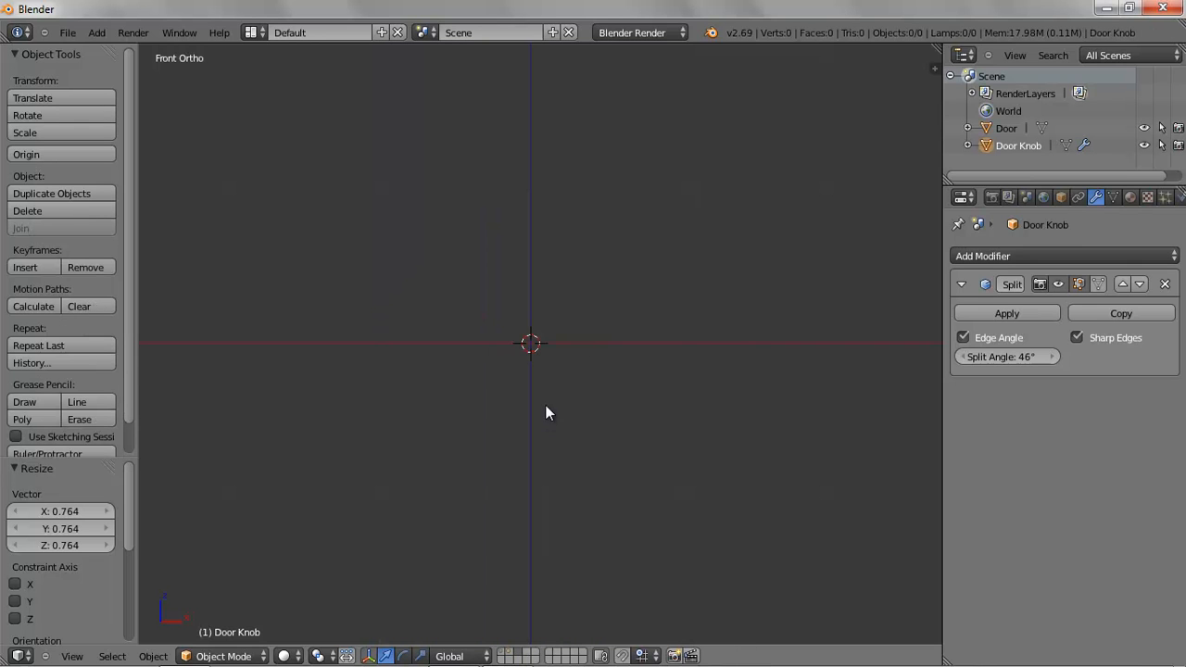
pyautogui.press('KP_7')
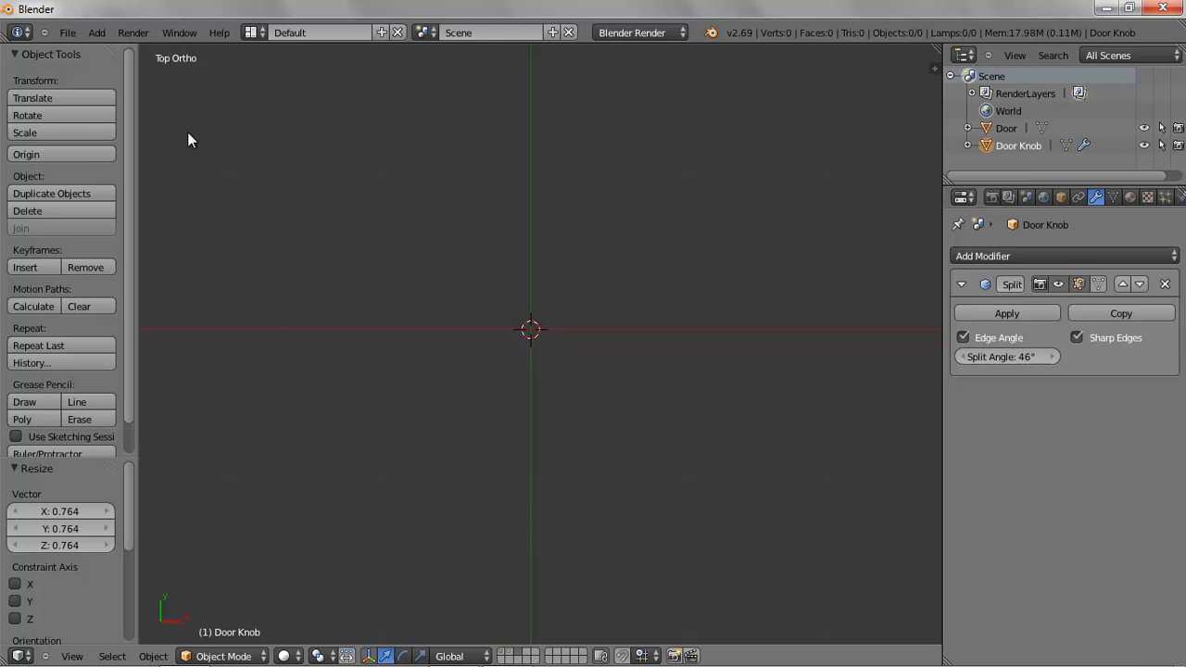
pyautogui.click(97, 34)
pyautogui.moveTo(116, 51)
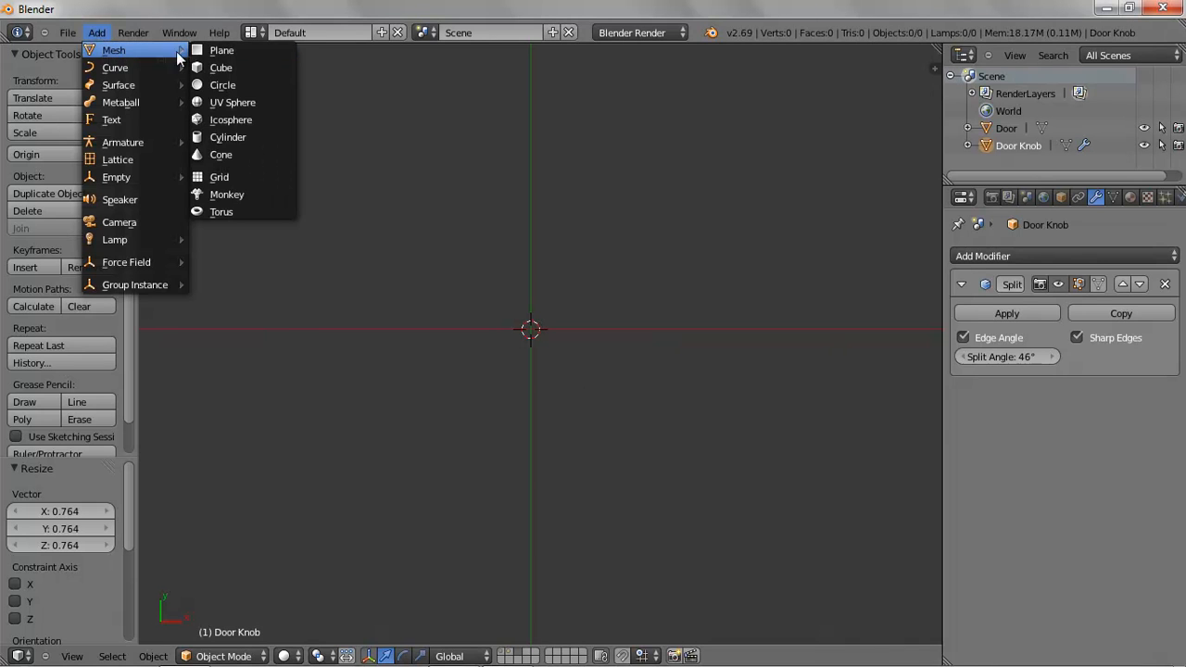
pyautogui.click(254, 49)
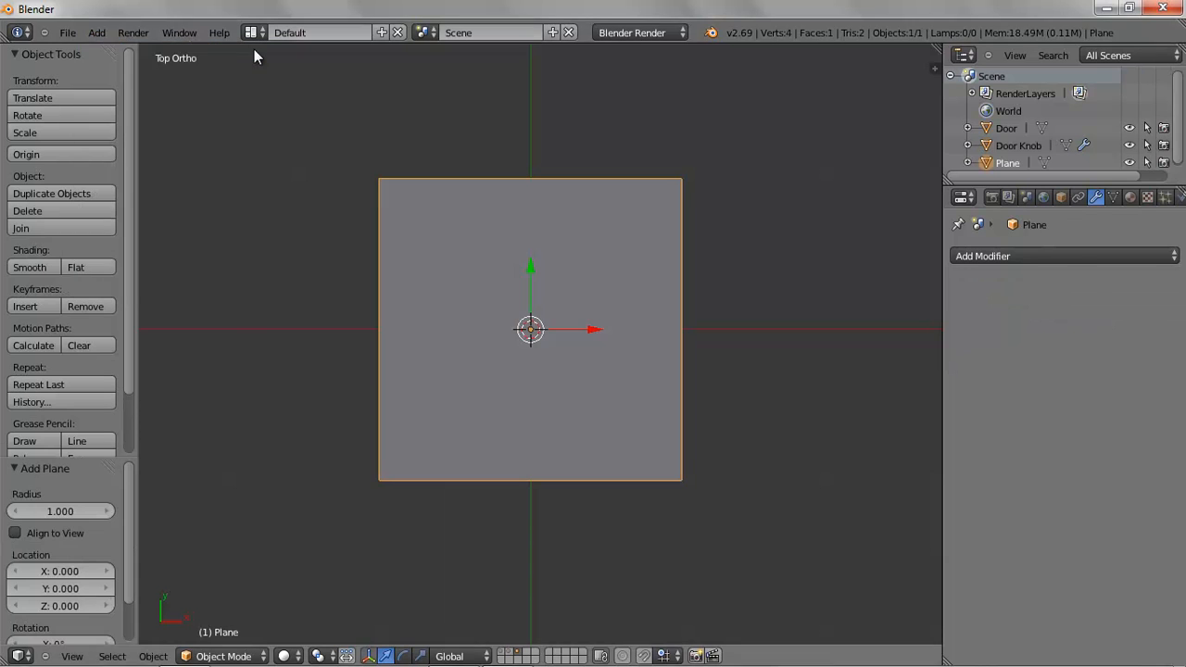
pyautogui.click(97, 34)
pyautogui.moveTo(116, 51)
pyautogui.click(208, 48)
# Add a circle and move it about 0.558 up along Y
pyautogui.click(97, 33)
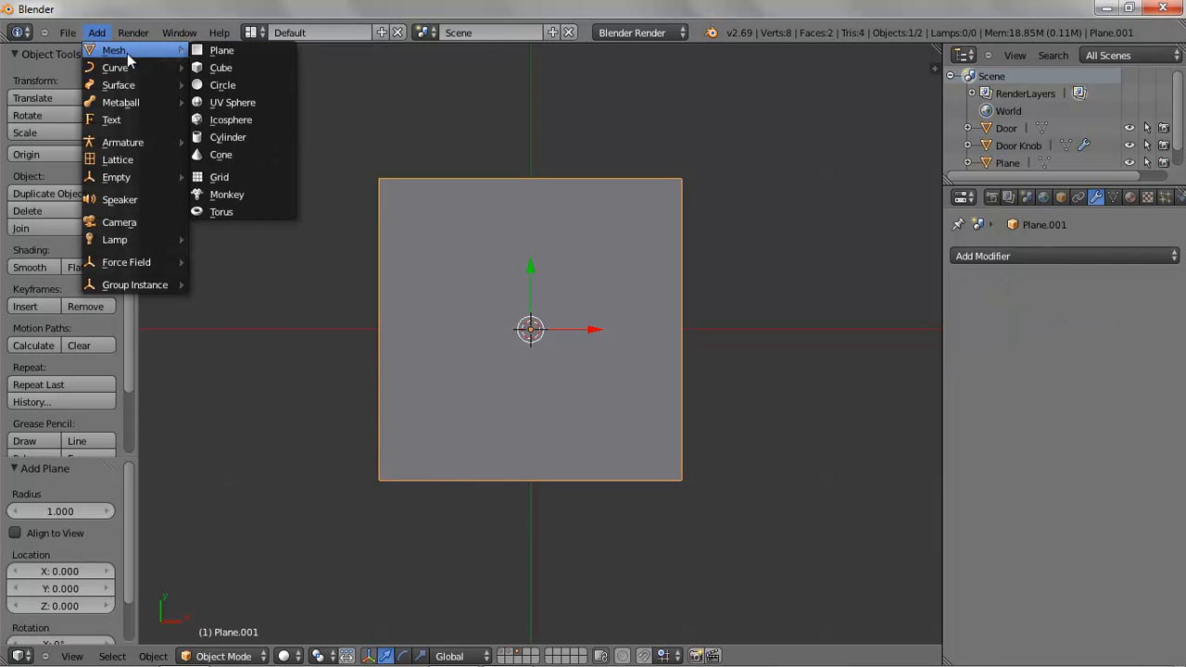
pyautogui.click(227, 84)
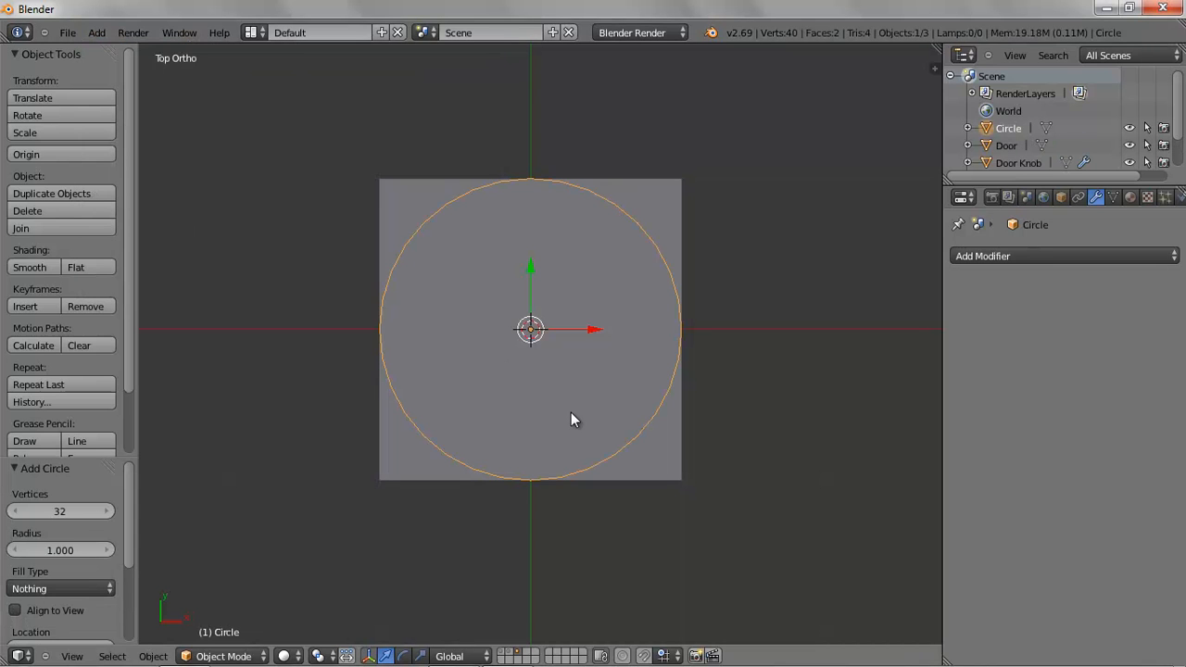
pyautogui.moveTo(531, 264); pyautogui.dragTo(529, 181)
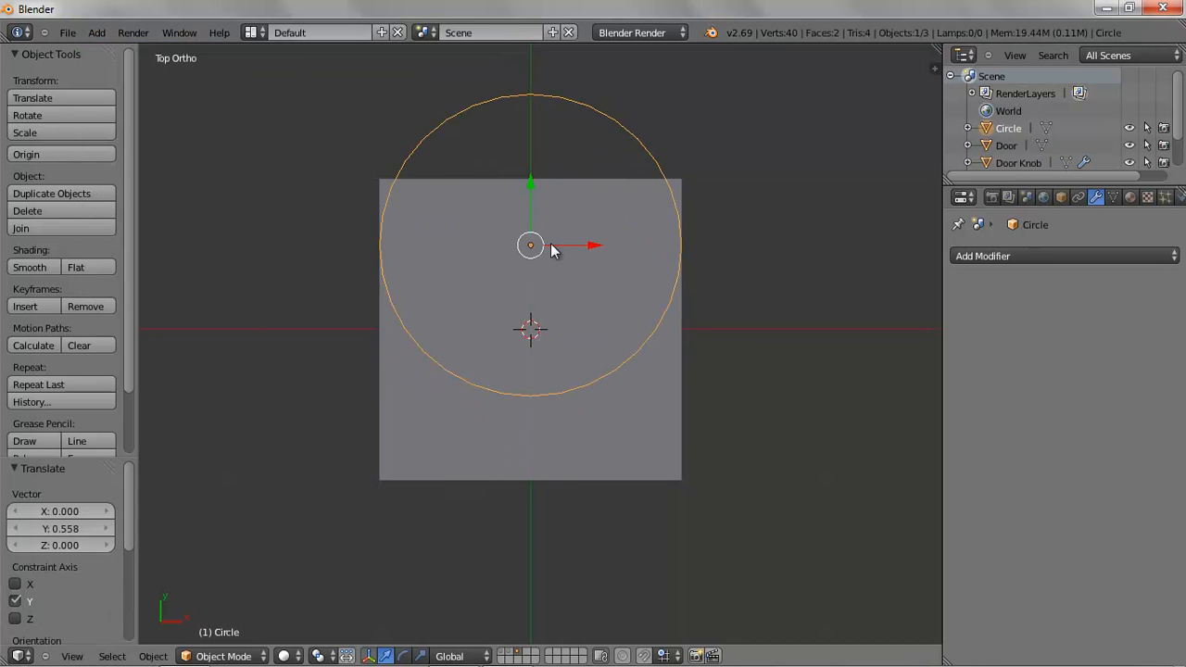
# Shrink the circle in two scaling passes, the last by about 0.672, and move it farther up along Y
pyautogui.scroll(-3, 549, 246)
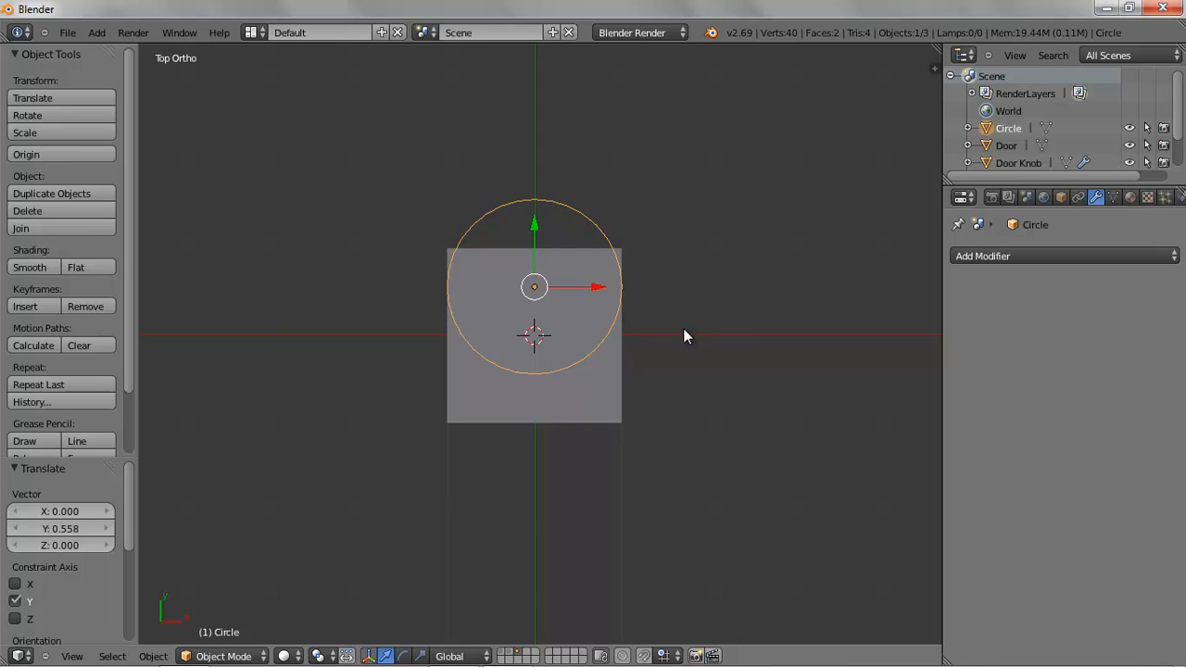
pyautogui.press('s')
pyautogui.click(625, 317)
pyautogui.moveTo(535, 227); pyautogui.dragTo(538, 162)
pyautogui.press('s')
pyautogui.click(519, 271)
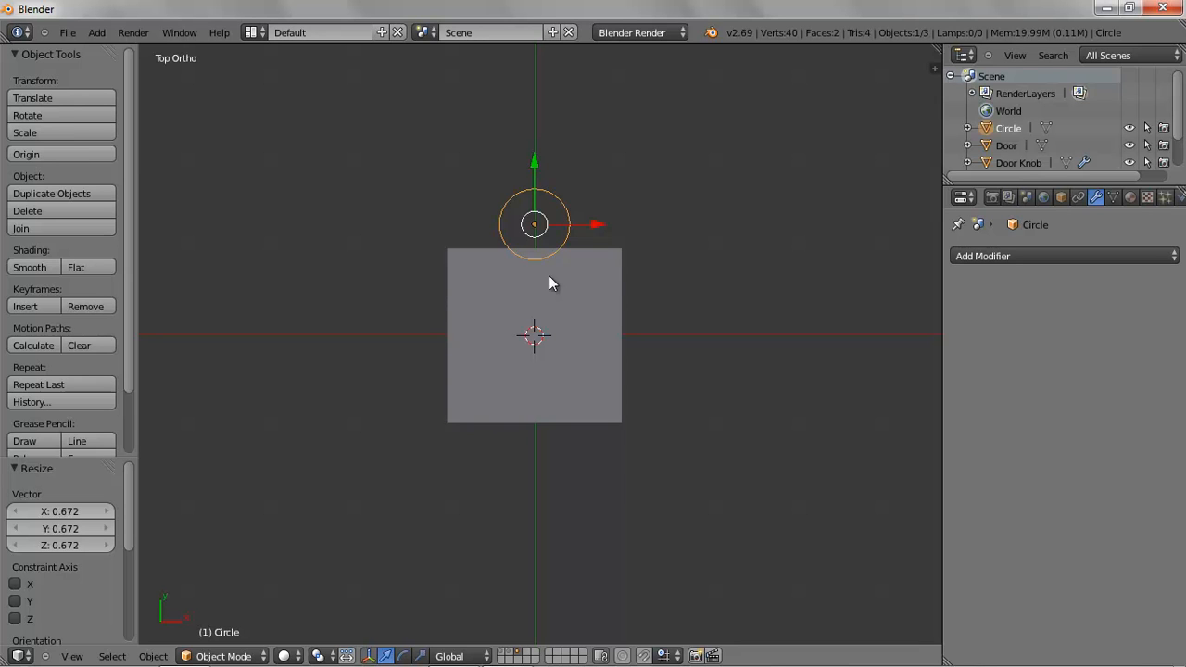
# Select the second plane, scale it by about 0.482, then stretch it about 1.668 along Y
pyautogui.rightClick(577, 309)
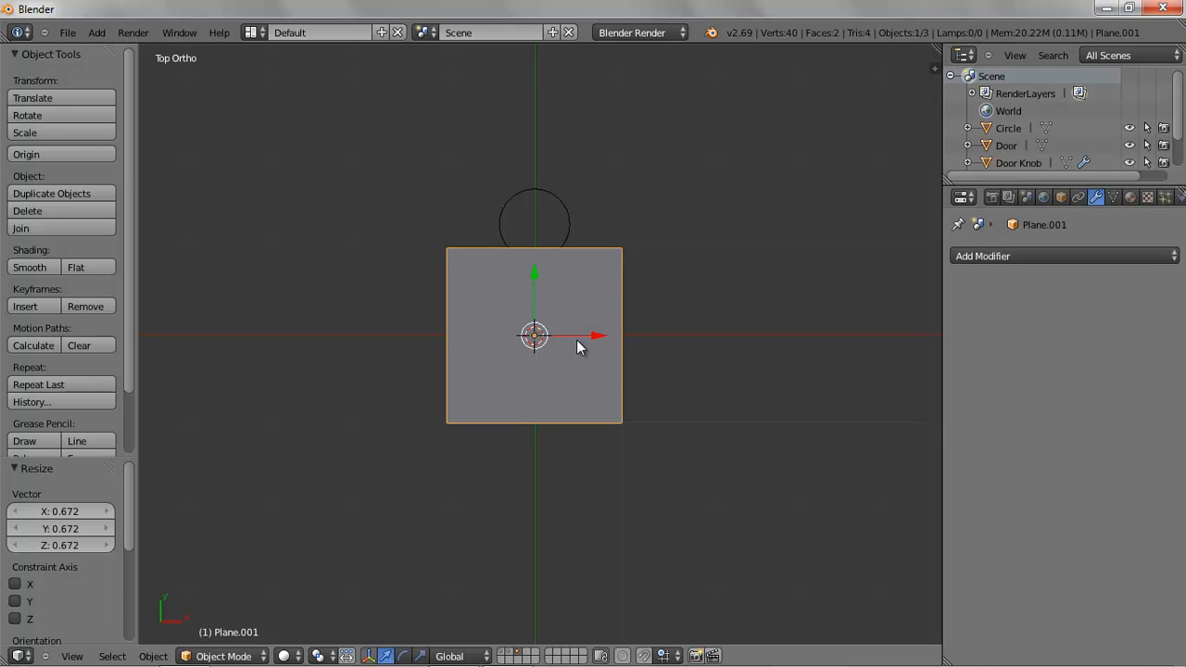
pyautogui.press('s')
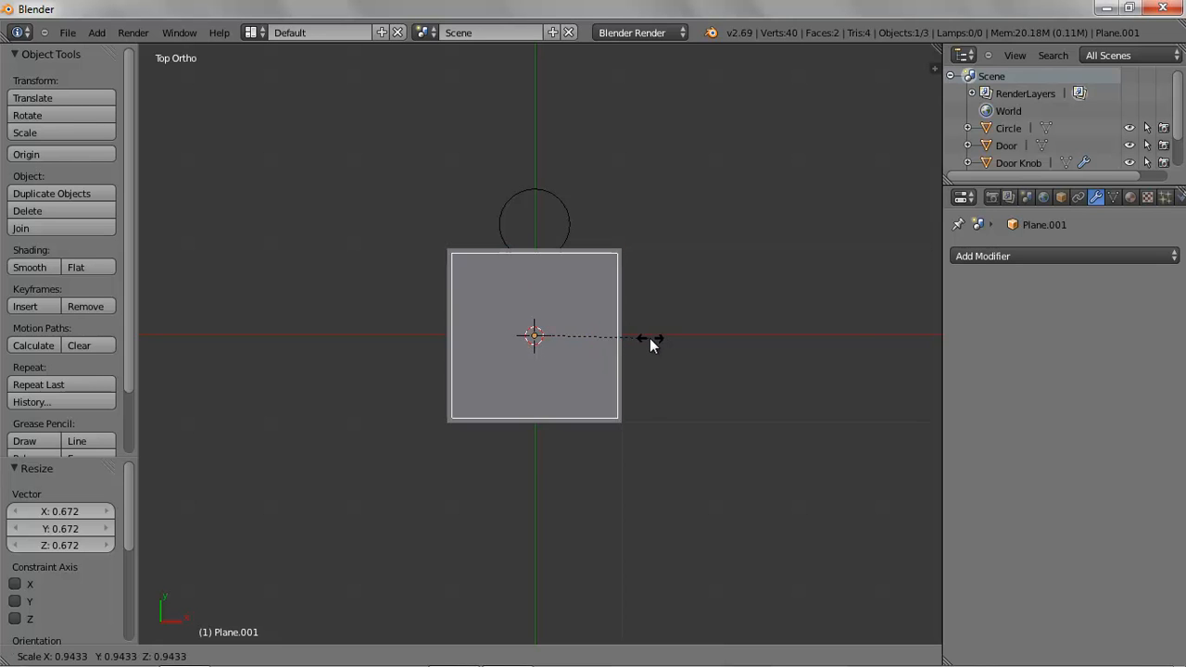
pyautogui.click(593, 325)
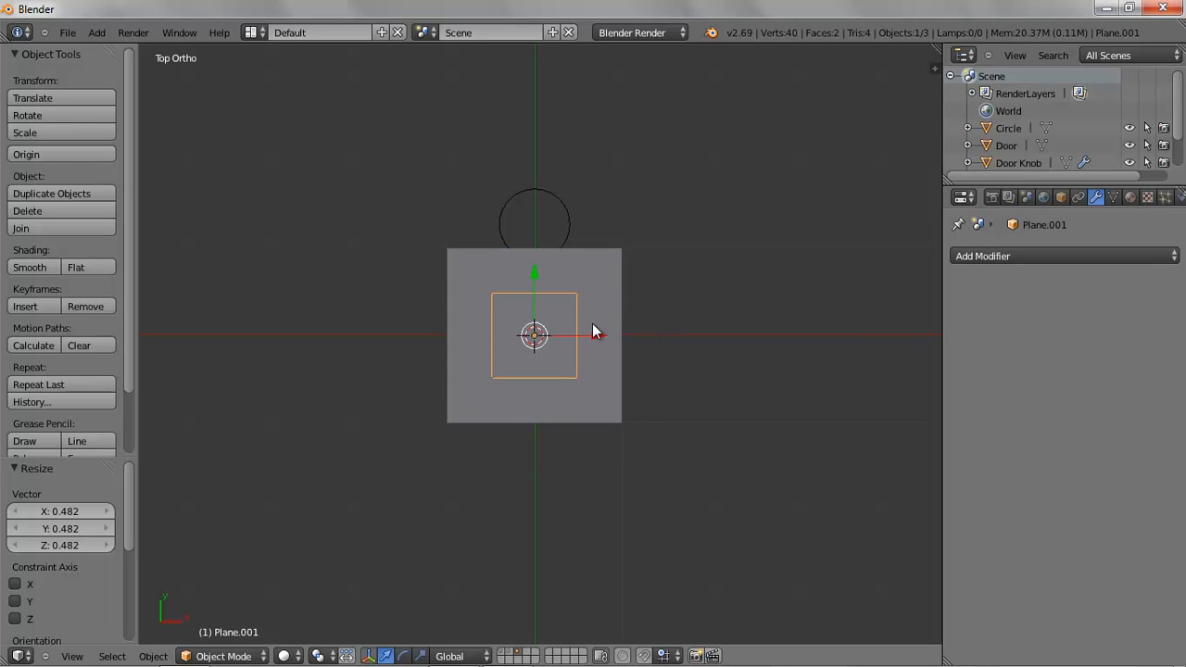
pyautogui.click(420, 657)
pyautogui.moveTo(535, 269); pyautogui.dragTo(523, 228)
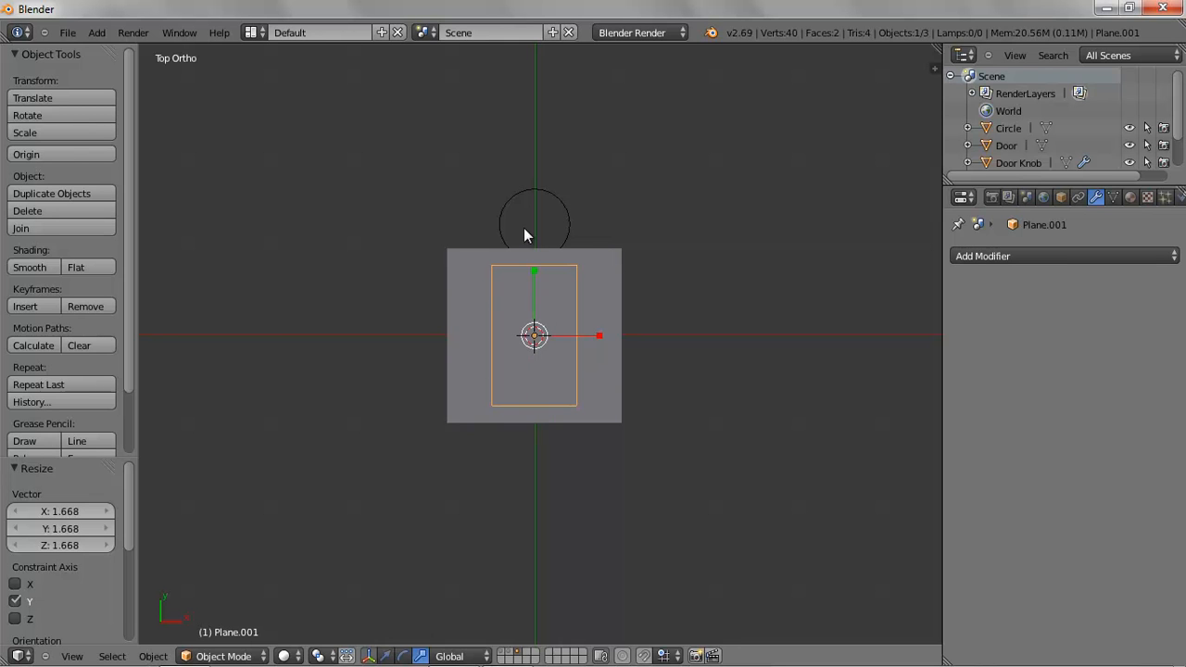
# Switch to wireframe shading and move the second plane about 0.3 upward along Y
pyautogui.click(288, 656)
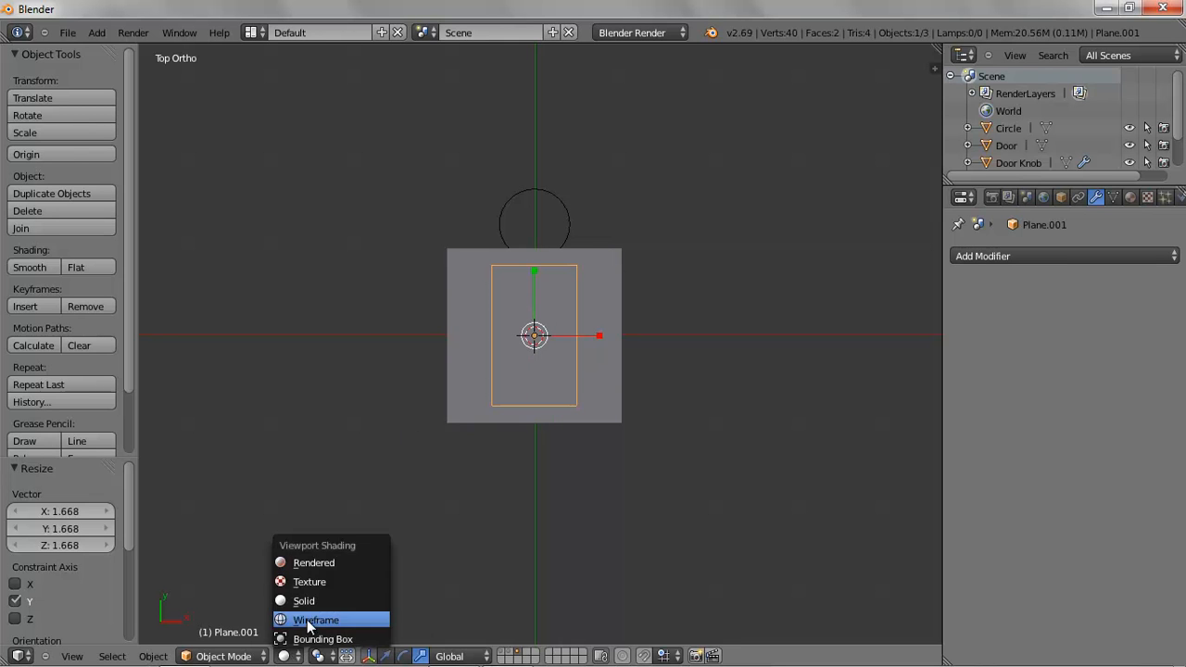
pyautogui.click(310, 617)
pyautogui.scroll(2, 623, 356)
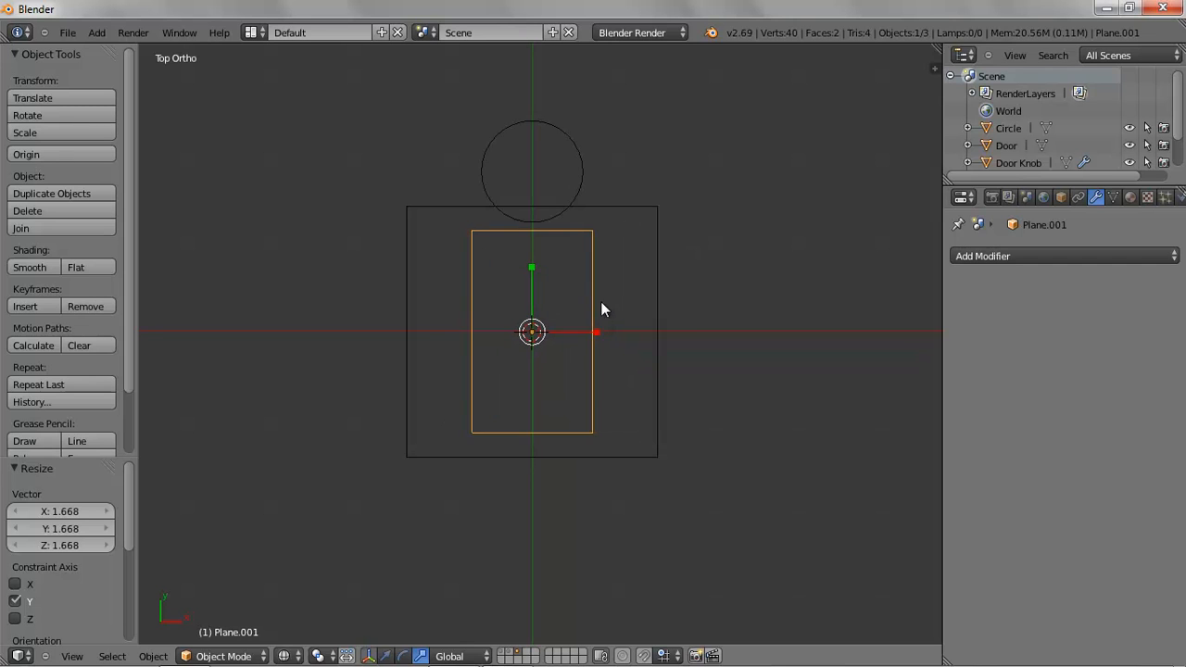
pyautogui.press('g')
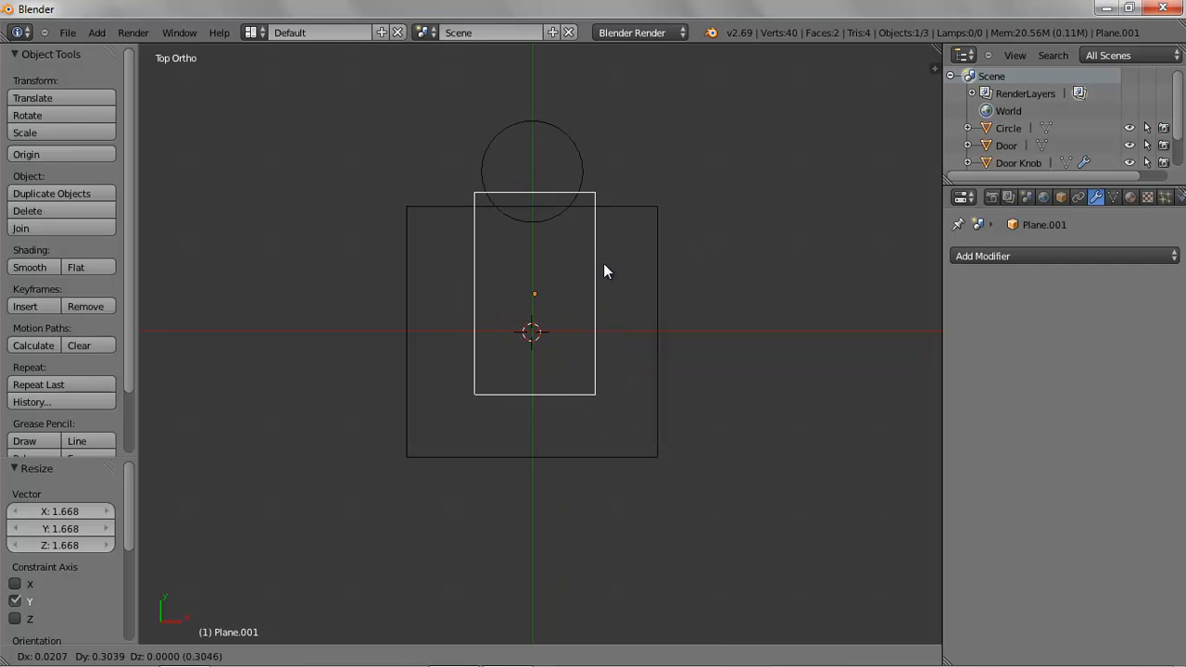
pyautogui.click(600, 262)
# Select the first plane and stretch it about 2.830 along Y
pyautogui.rightClick(657, 299)
pyautogui.scroll(-3, 642, 308)
pyautogui.press('s')
pyautogui.press('y')
pyautogui.click(519, 153)
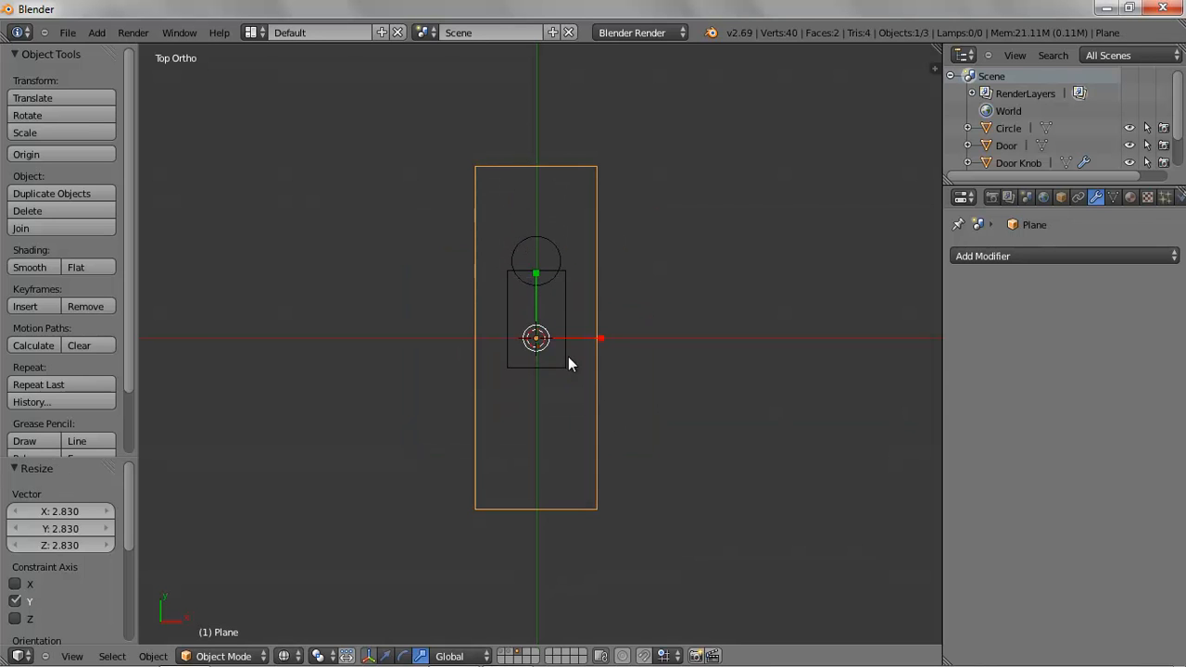
# Move the large plane about 1.661 along Y
pyautogui.click(386, 656)
pyautogui.moveTo(537, 275); pyautogui.dragTo(534, 174)
pyautogui.scroll(3, 587, 301)
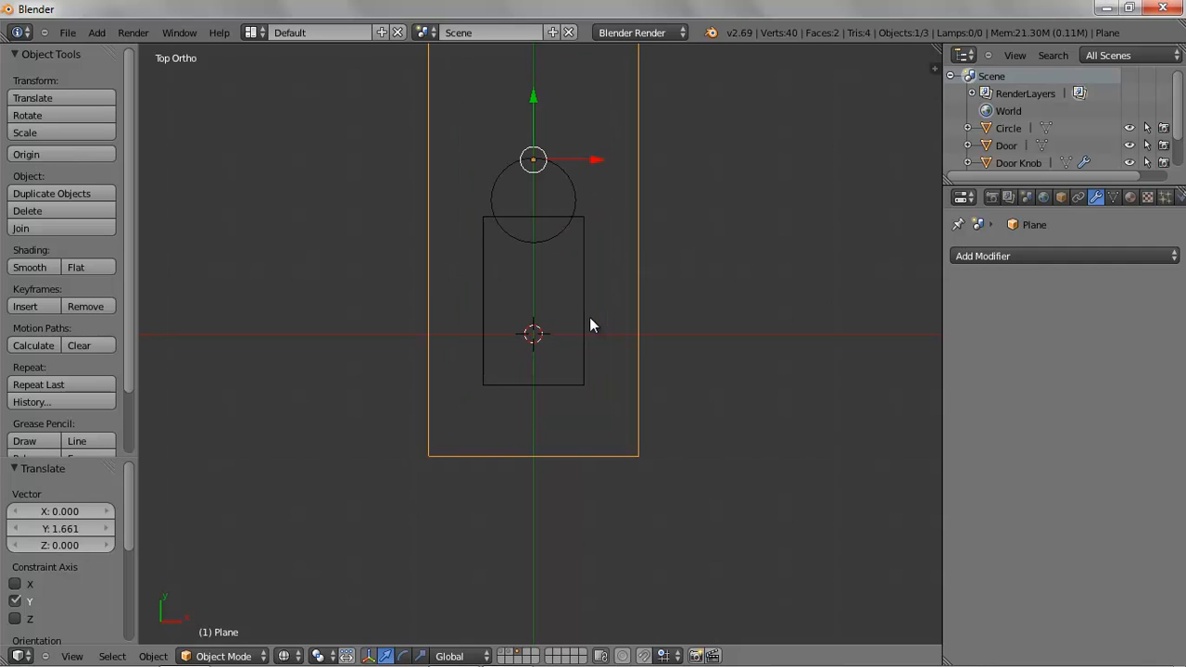
pyautogui.keyDown('shift'); pyautogui.moveTo(684, 250); pyautogui.dragTo(683, 427, button='middle'); pyautogui.keyUp('shift')
pyautogui.scroll(-2, 683, 426)
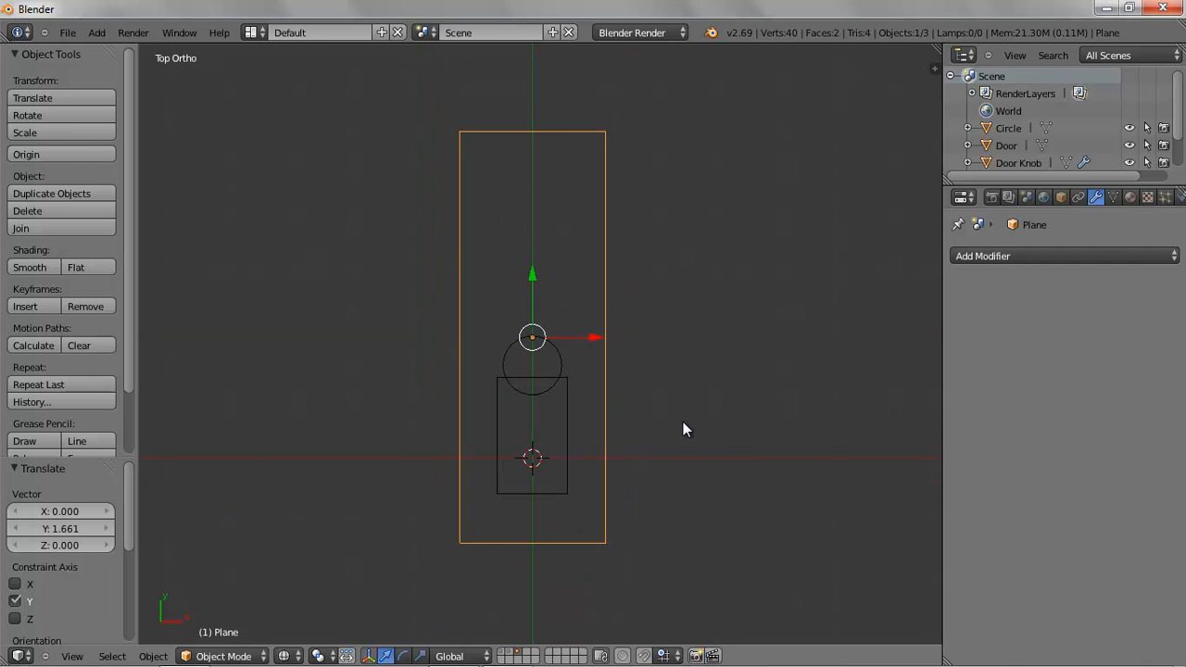
# Select the circle together with both planes and join them into one object
pyautogui.keyDown('shift'); pyautogui.rightClick(562, 360); pyautogui.keyUp('shift')
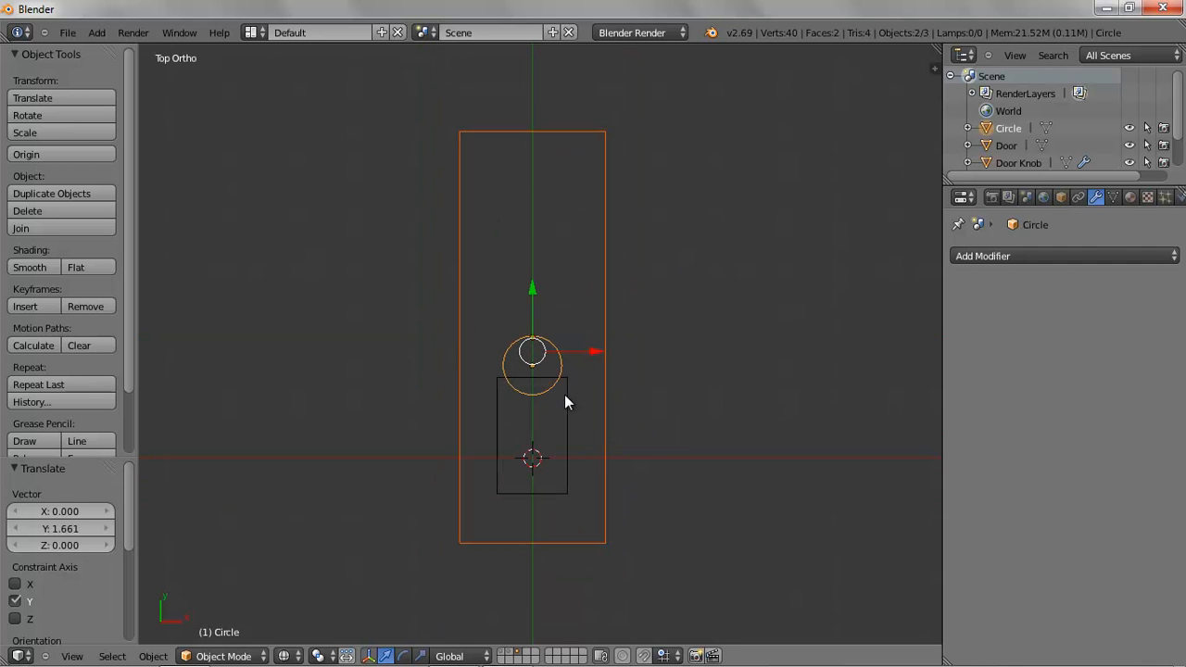
pyautogui.keyDown('shift'); pyautogui.rightClick(567, 396); pyautogui.keyUp('shift')
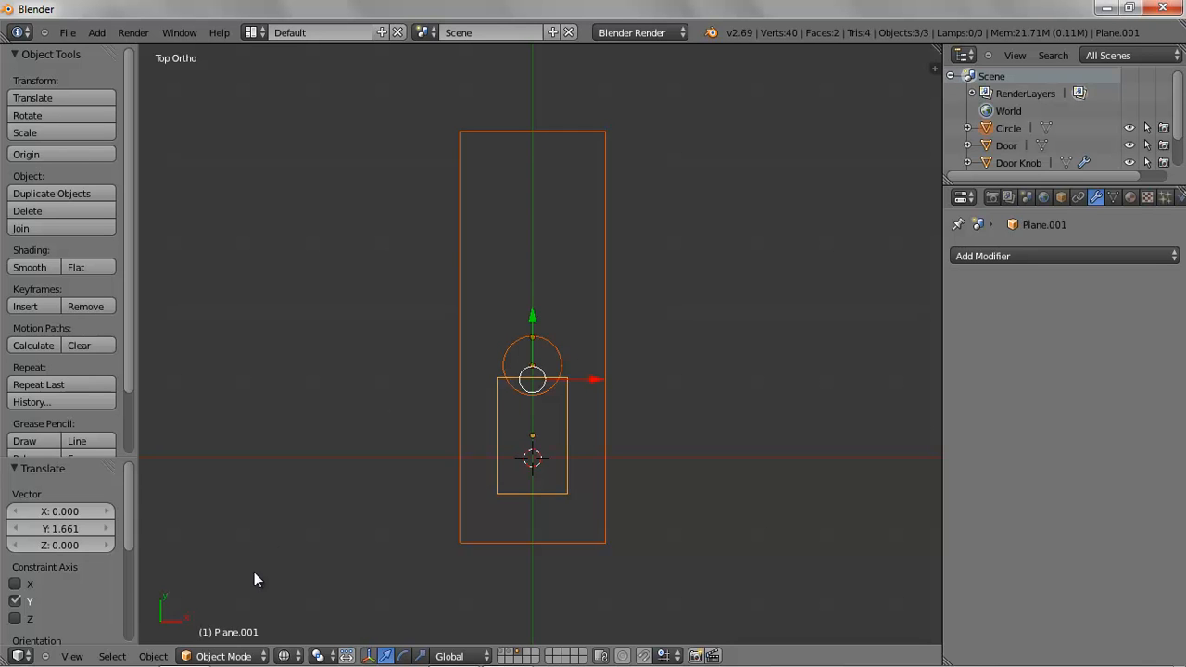
pyautogui.click(153, 657)
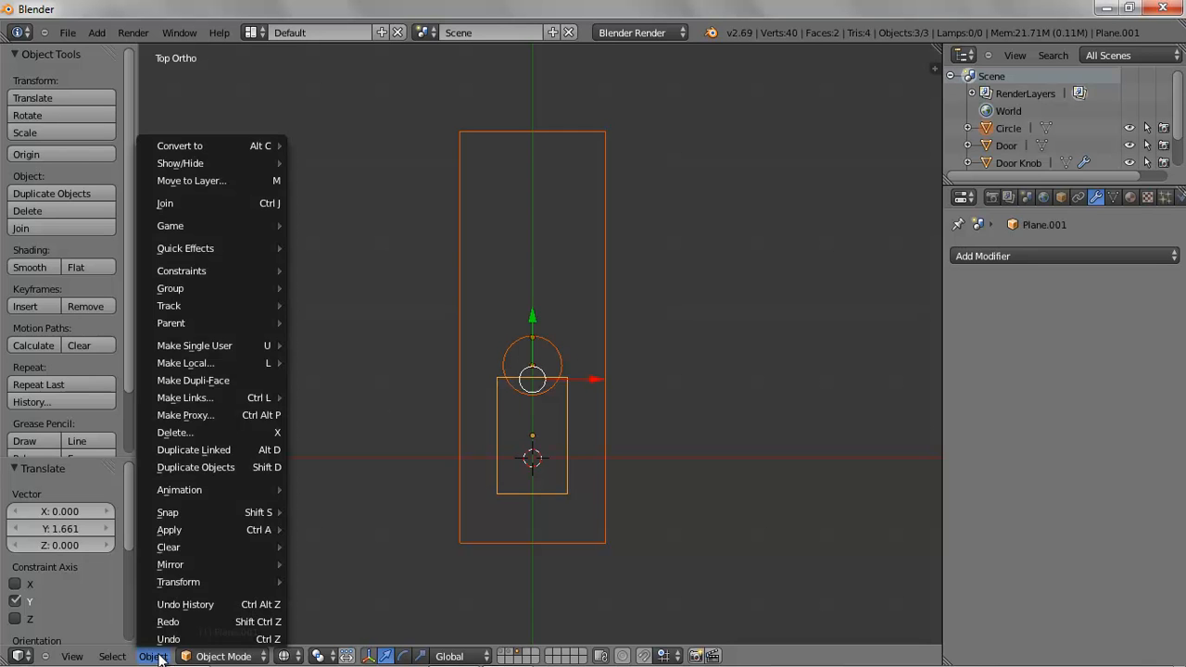
pyautogui.click(210, 201)
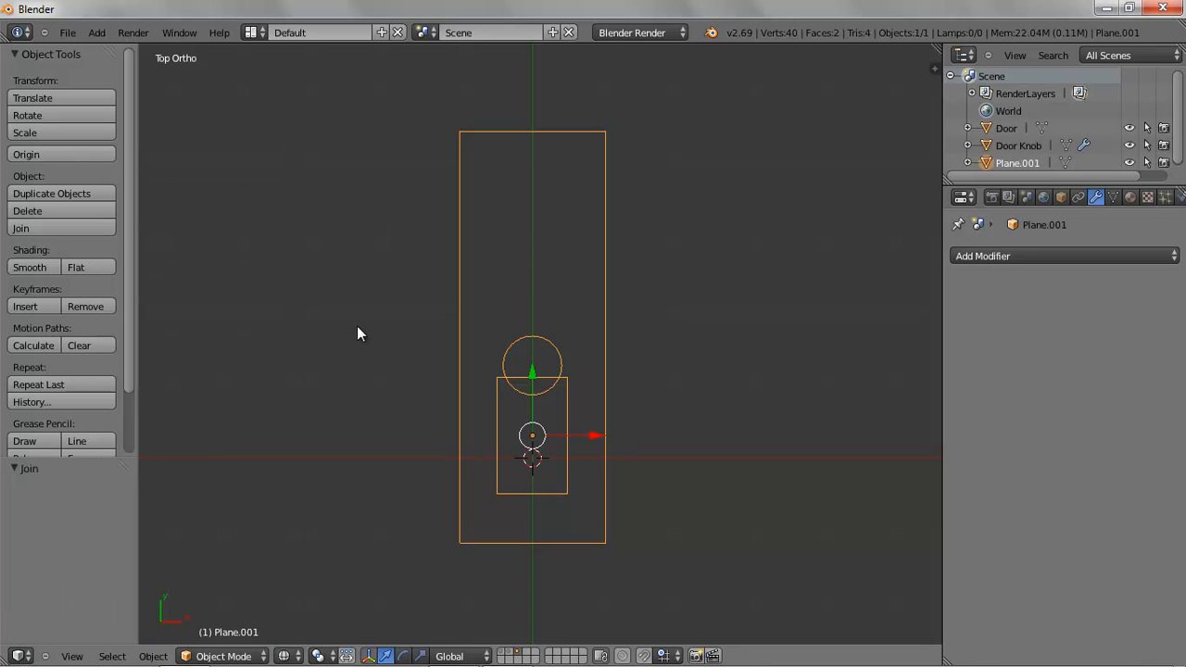
# Switch to solid shading and enter Edit Mode with face selection
pyautogui.click(289, 656)
pyautogui.click(310, 602)
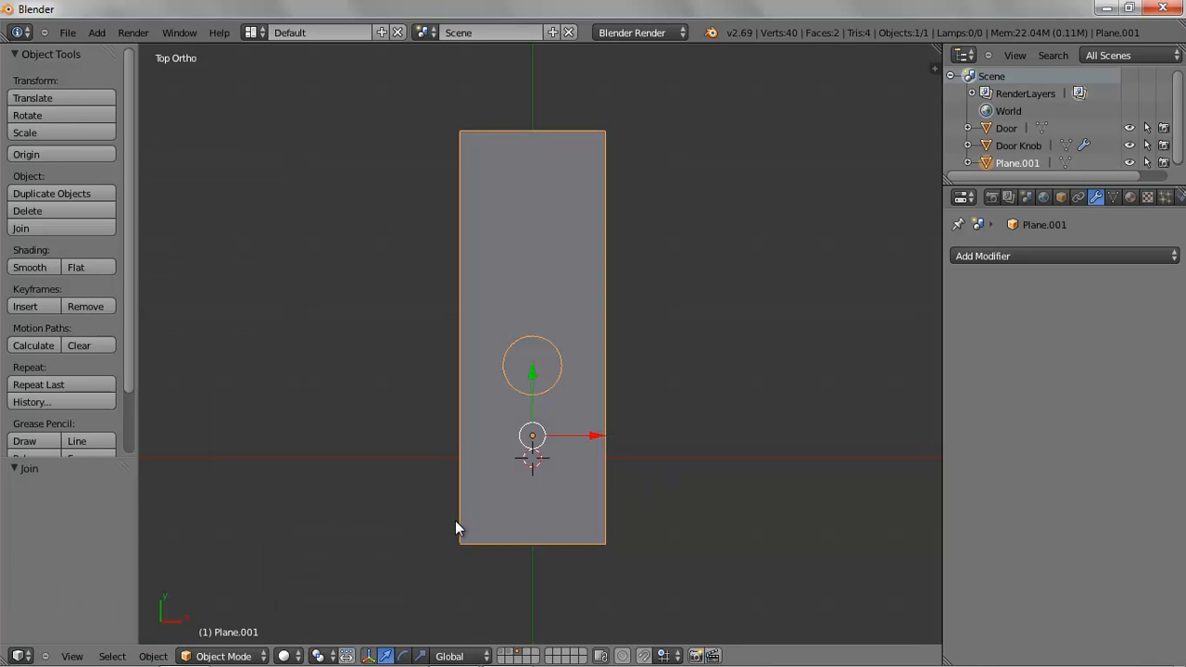
pyautogui.moveTo(651, 464); pyautogui.dragTo(680, 394, button='middle')
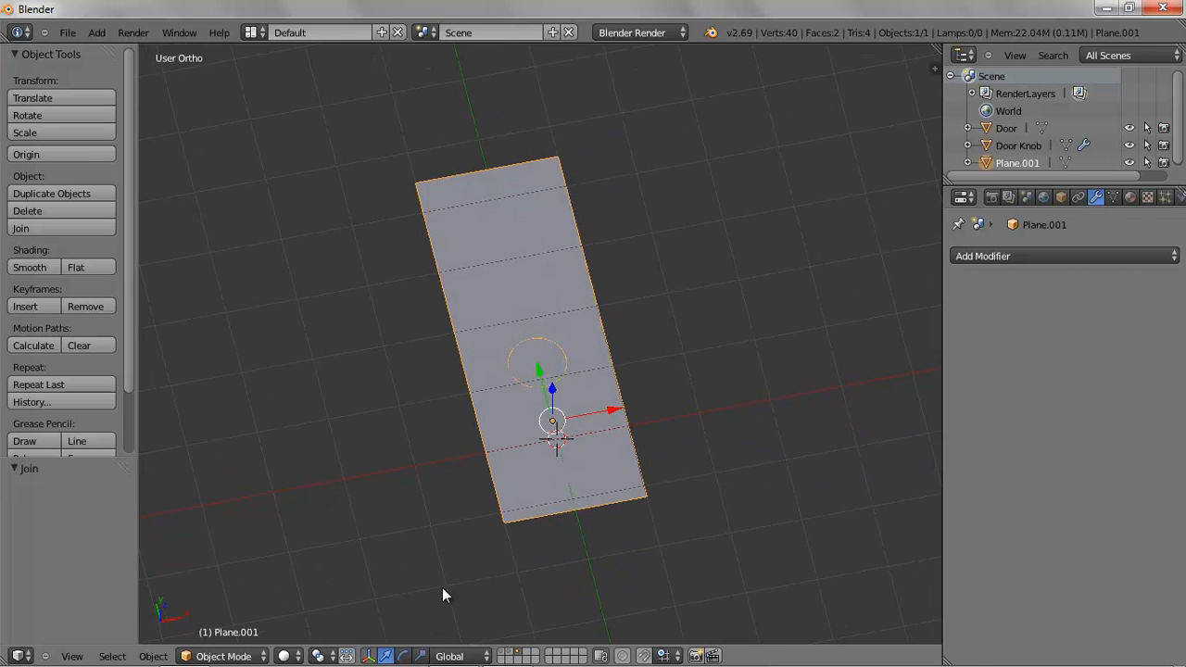
pyautogui.click(252, 658)
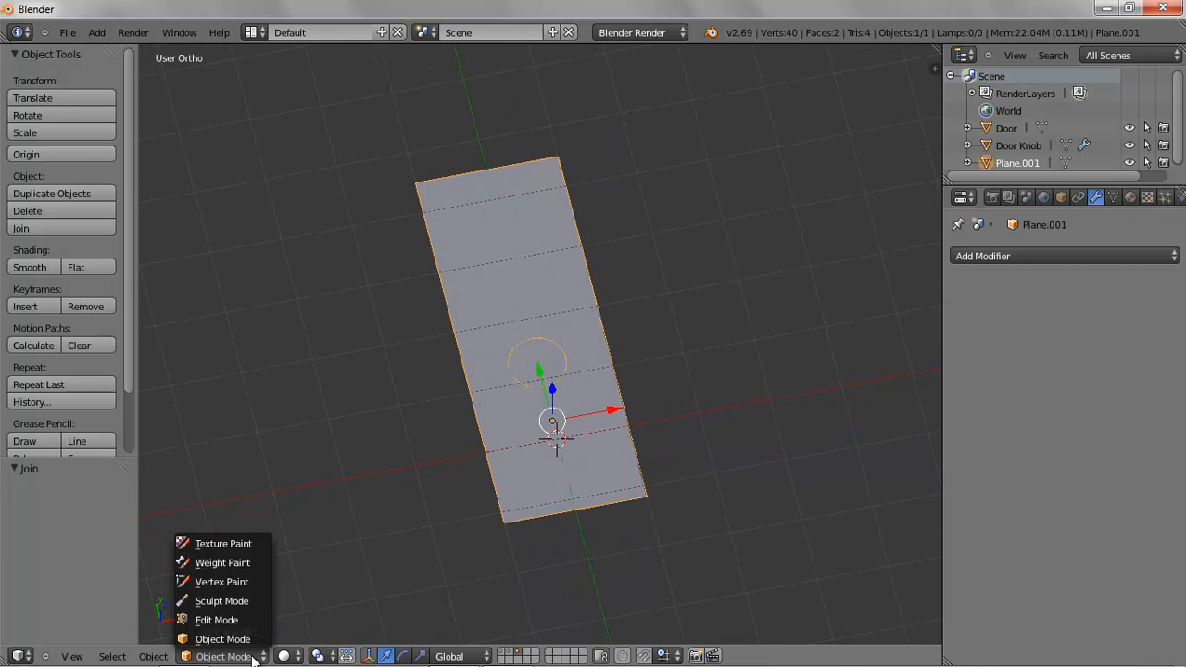
pyautogui.click(248, 620)
pyautogui.click(504, 657)
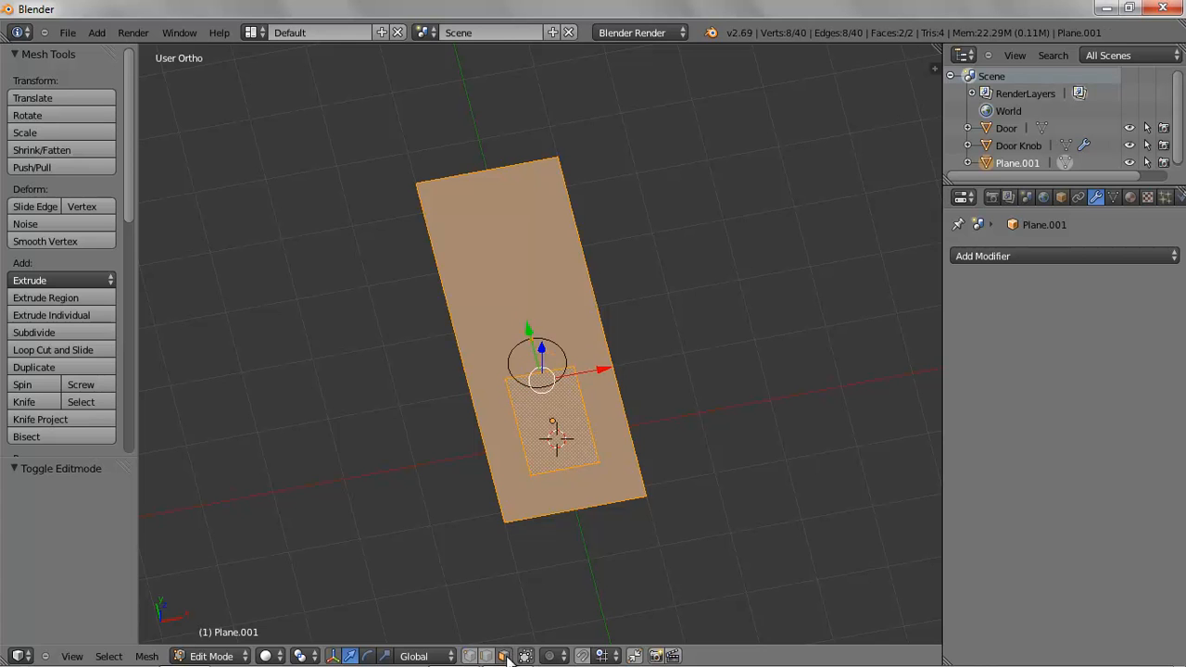
# Delete only the faces of the large and small rectangles, keeping their edges
pyautogui.rightClick(533, 296)
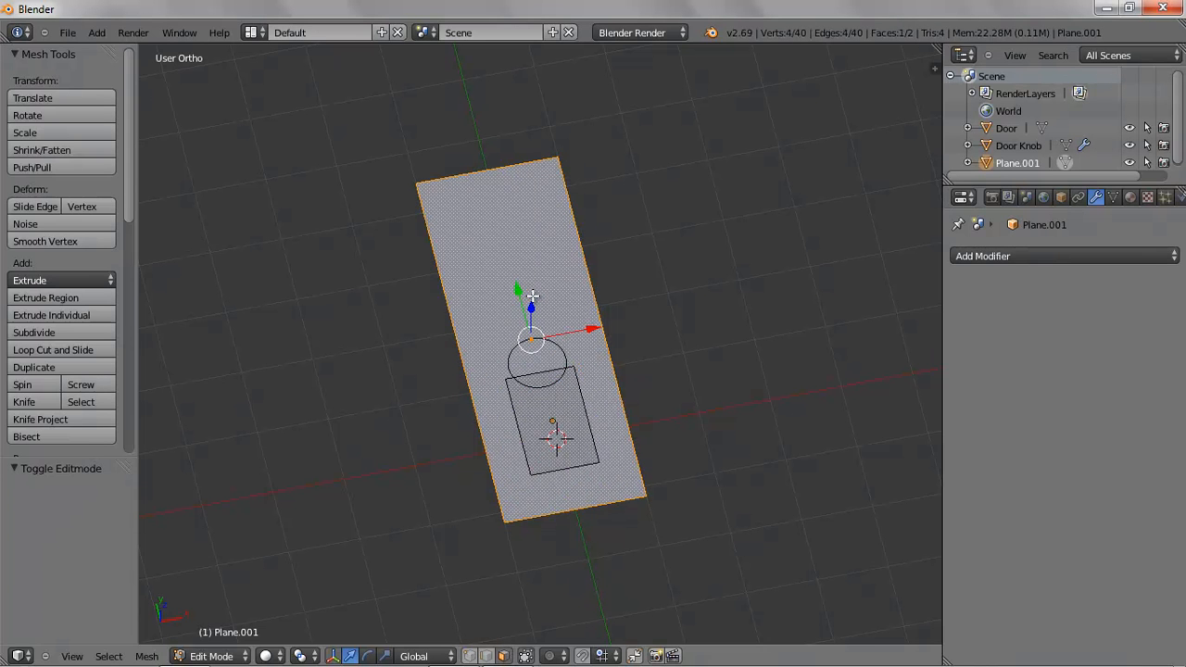
pyautogui.press('x')
pyautogui.click(517, 371)
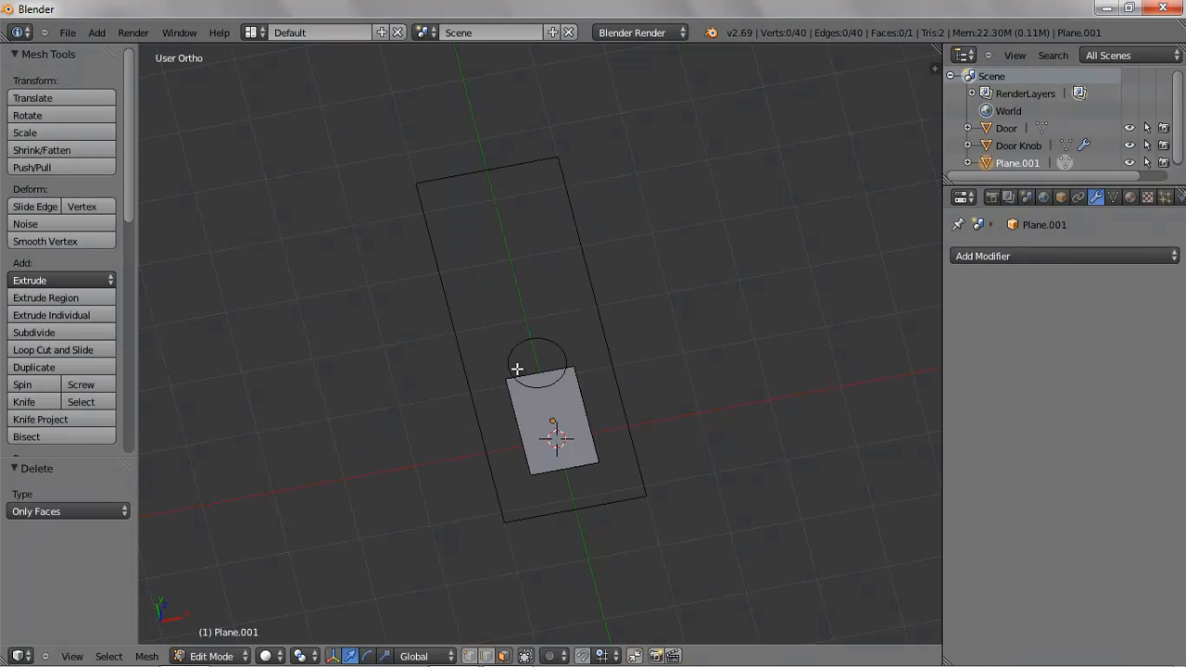
pyautogui.rightClick(530, 400)
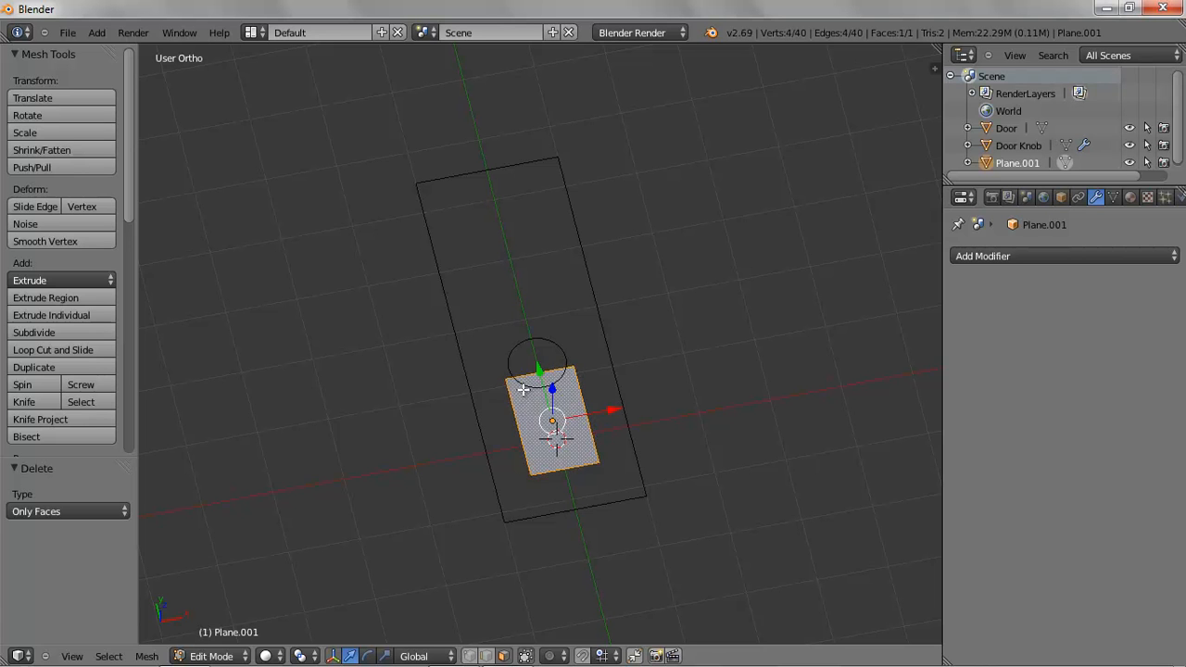
pyautogui.press('x')
pyautogui.click(517, 389)
# Return to top view and switch to vertex selection mode
pyautogui.press('KP_7')
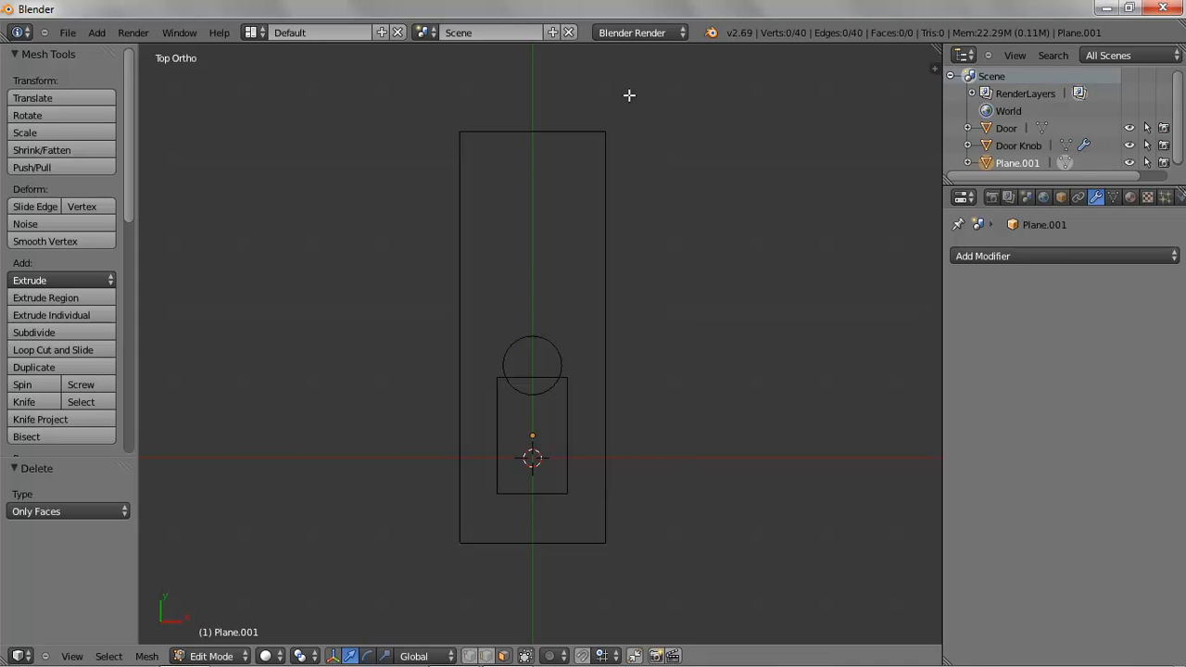
pyautogui.scroll(3, 281, 519)
pyautogui.keyDown('shift'); pyautogui.moveTo(679, 519); pyautogui.dragTo(670, 357, button='middle'); pyautogui.keyUp('shift')
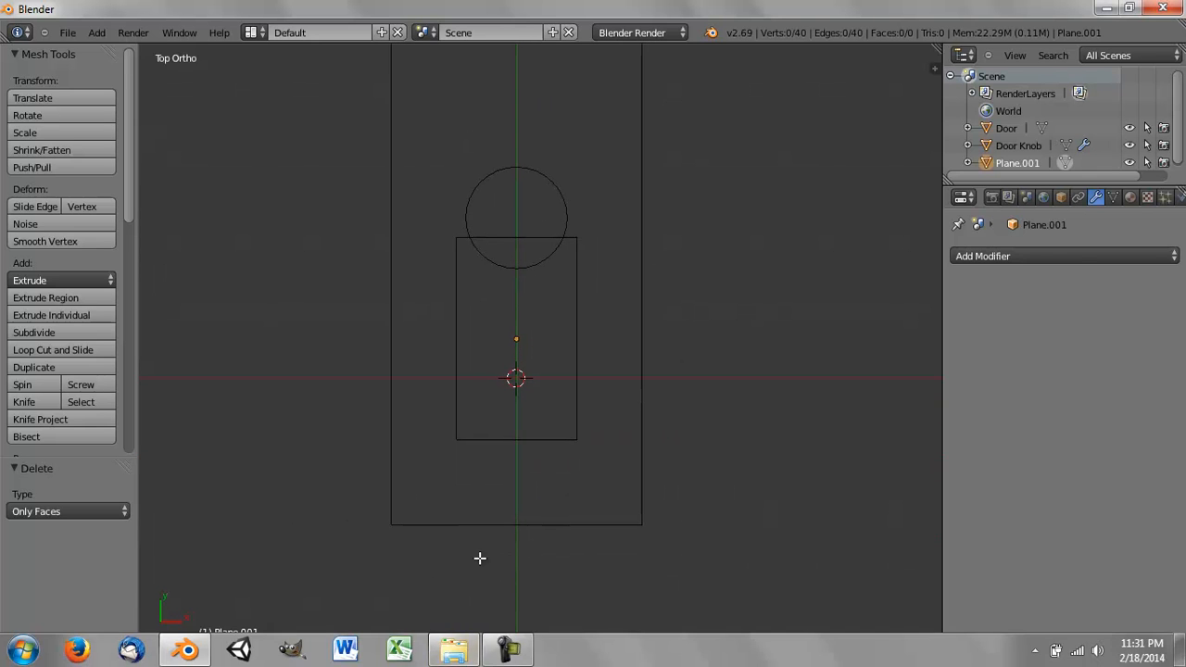
pyautogui.click(469, 656)
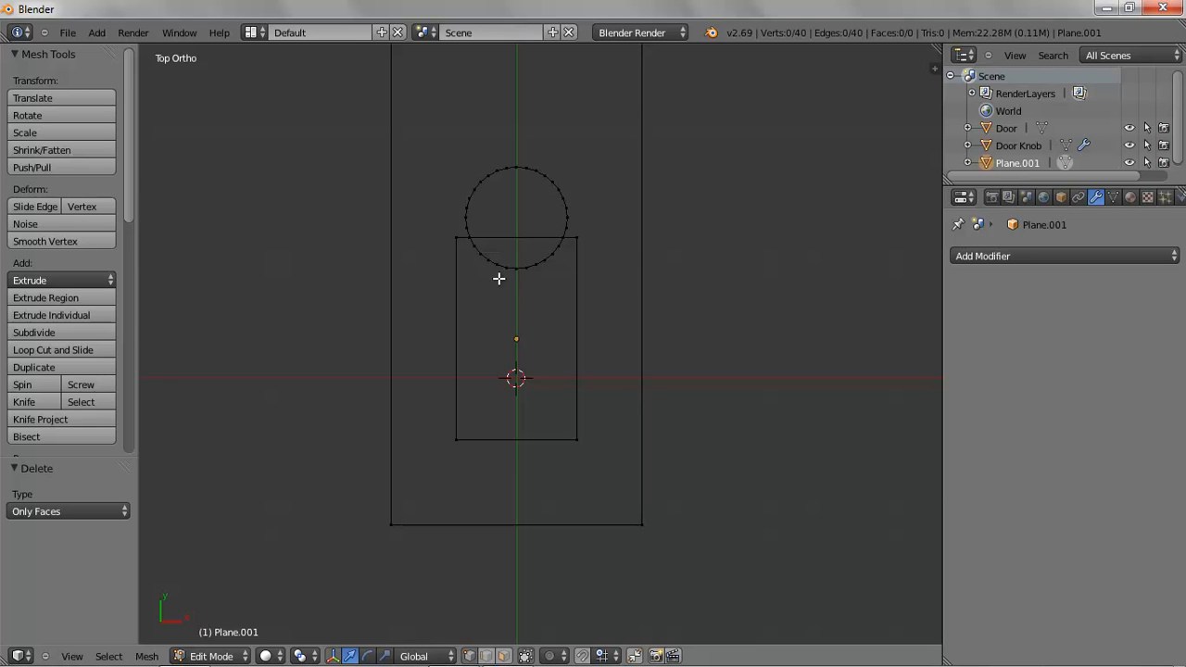
pyautogui.scroll(2, 604, 303)
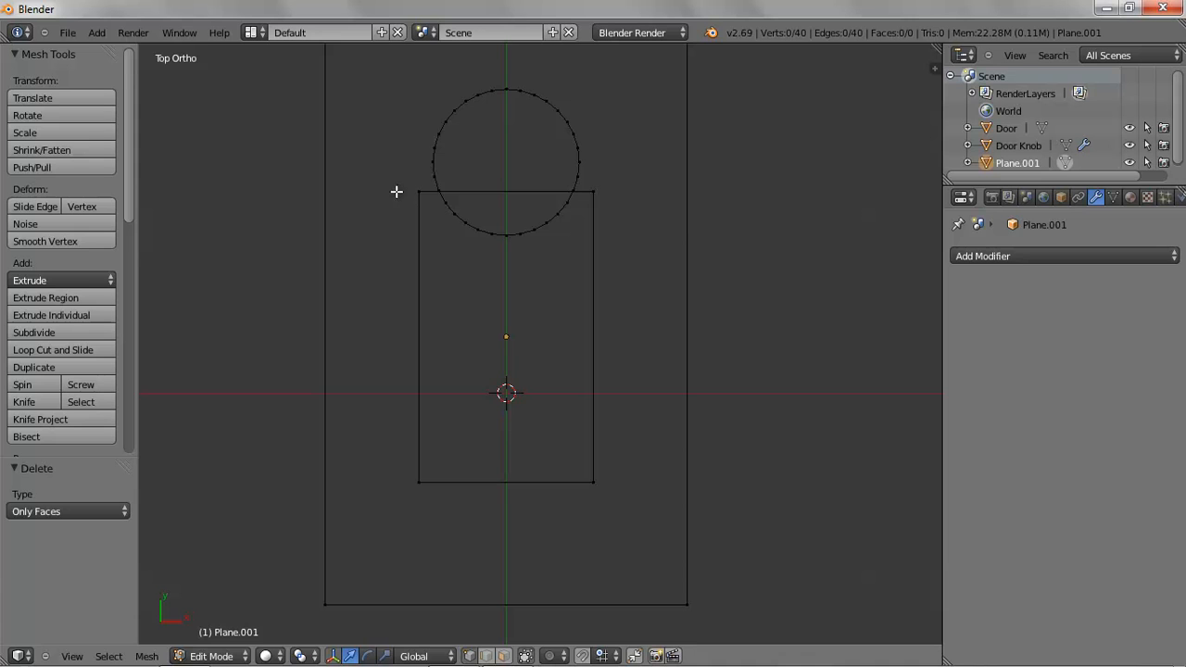
# Delete the circle's vertices and leftover edge pieces lying inside the large rectangle
pyautogui.press('b')
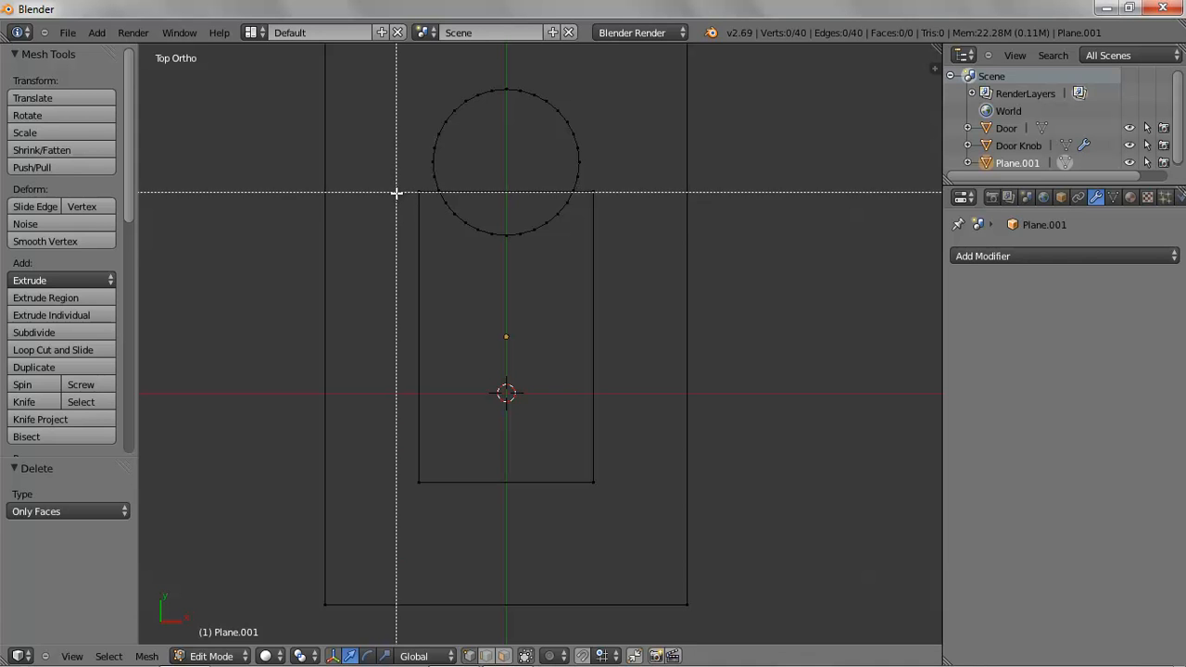
pyautogui.moveTo(405, 199); pyautogui.dragTo(621, 231)
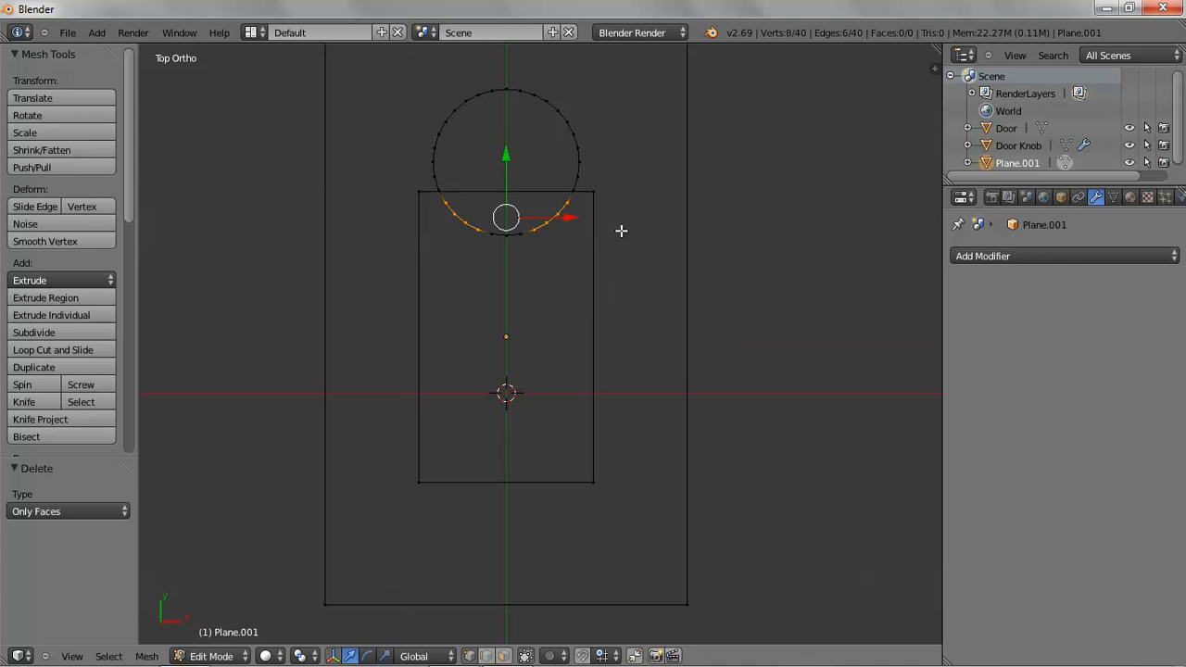
pyautogui.press('x')
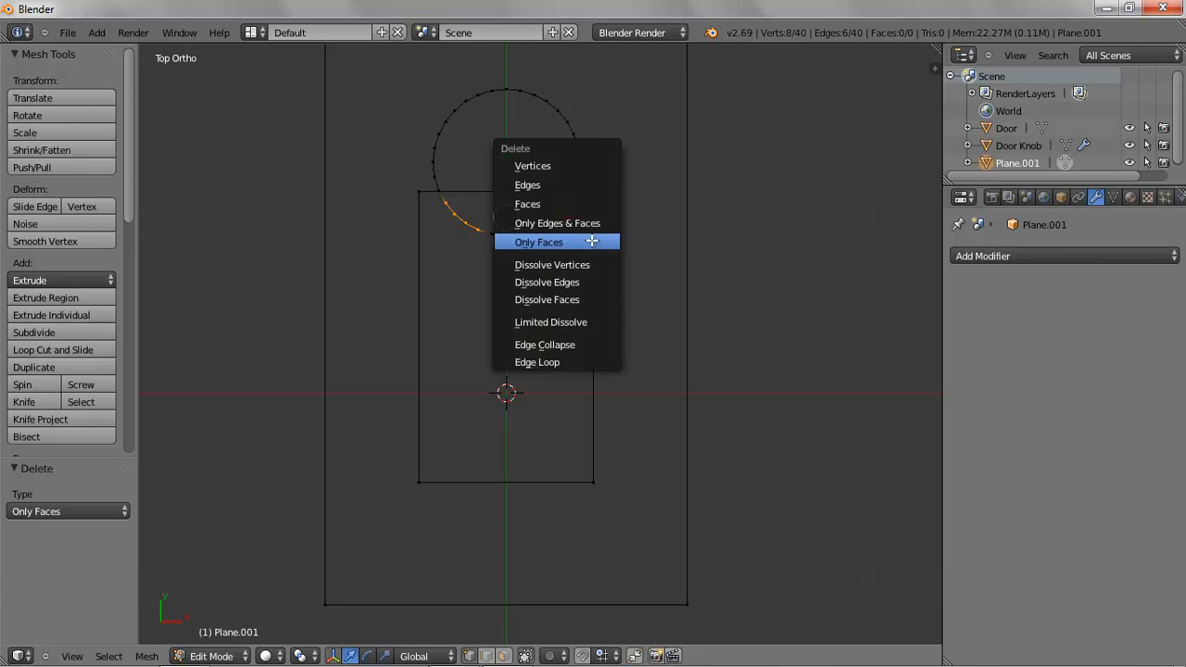
pyautogui.click(570, 164)
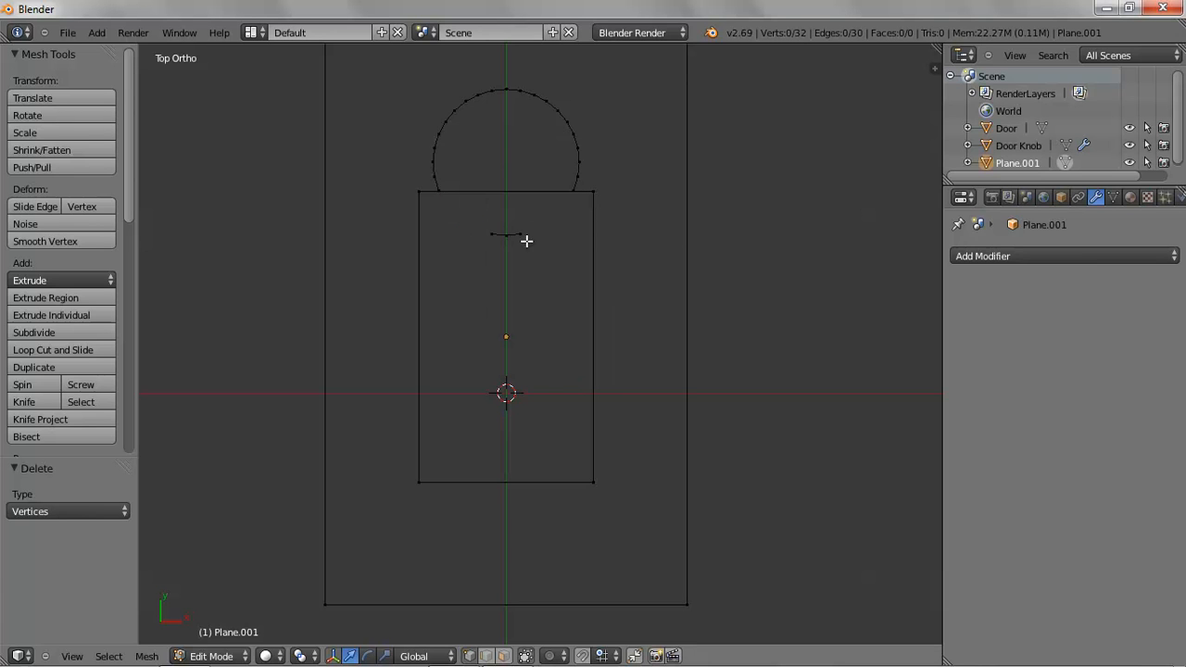
pyautogui.press('b')
pyautogui.moveTo(479, 222); pyautogui.dragTo(601, 263)
pyautogui.press('x')
pyautogui.click(548, 266)
# Delete the large rectangle's two top corner vertices
pyautogui.rightClick(593, 191)
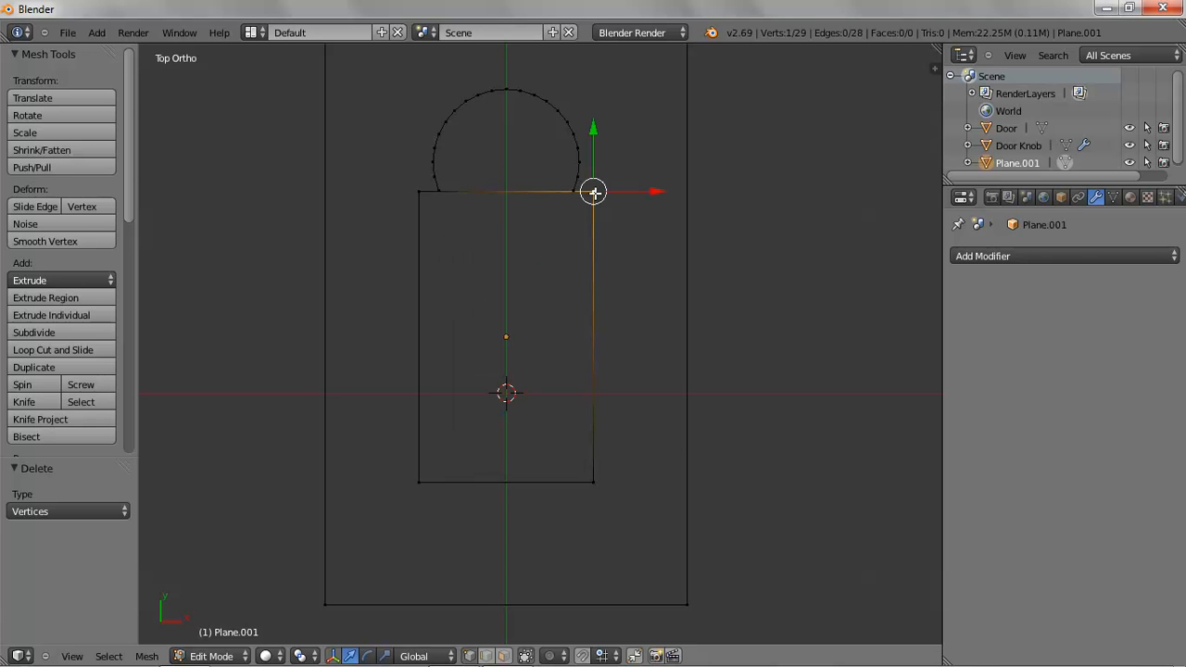
pyautogui.keyDown('shift'); pyautogui.rightClick(418, 192); pyautogui.keyUp('shift')
pyautogui.press('x')
pyautogui.click(461, 265)
# Connect each open end of the arc to the bottom corner on its side with a new edge
pyautogui.rightClick(575, 189)
pyautogui.keyDown('shift'); pyautogui.rightClick(593, 482); pyautogui.keyUp('shift')
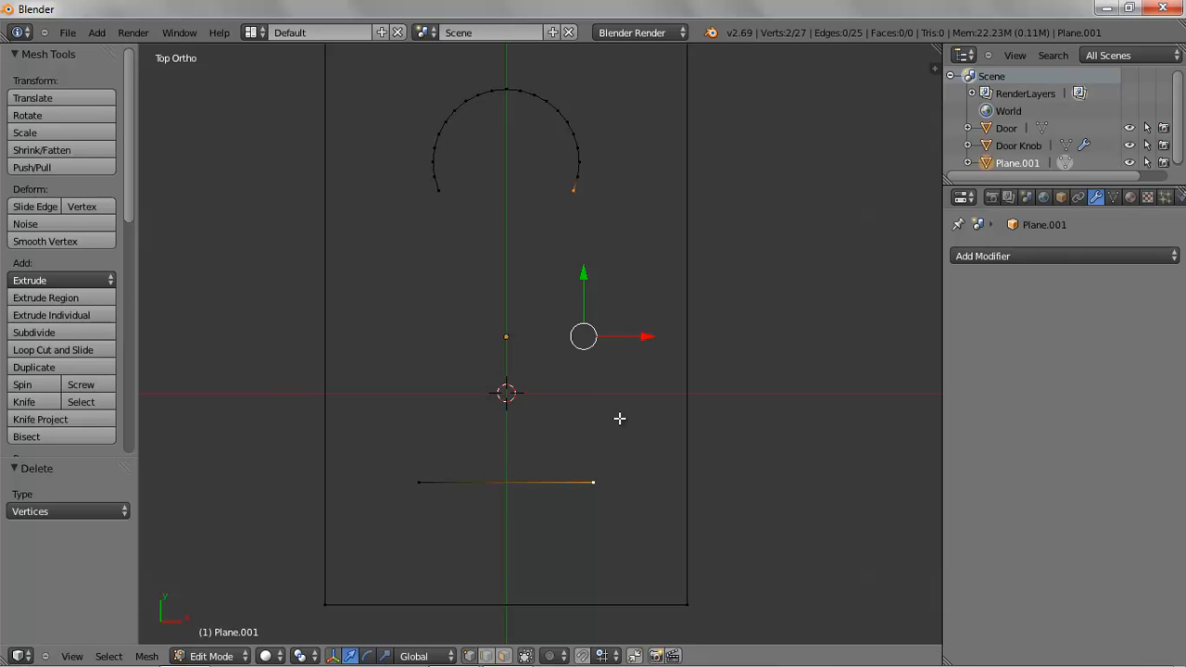
pyautogui.press('f')
pyautogui.rightClick(439, 191)
pyautogui.keyDown('shift'); pyautogui.rightClick(422, 482); pyautogui.keyUp('shift')
pyautogui.press('f')
# Deselect everything and return to Object Mode
pyautogui.scroll(-3, 533, 332)
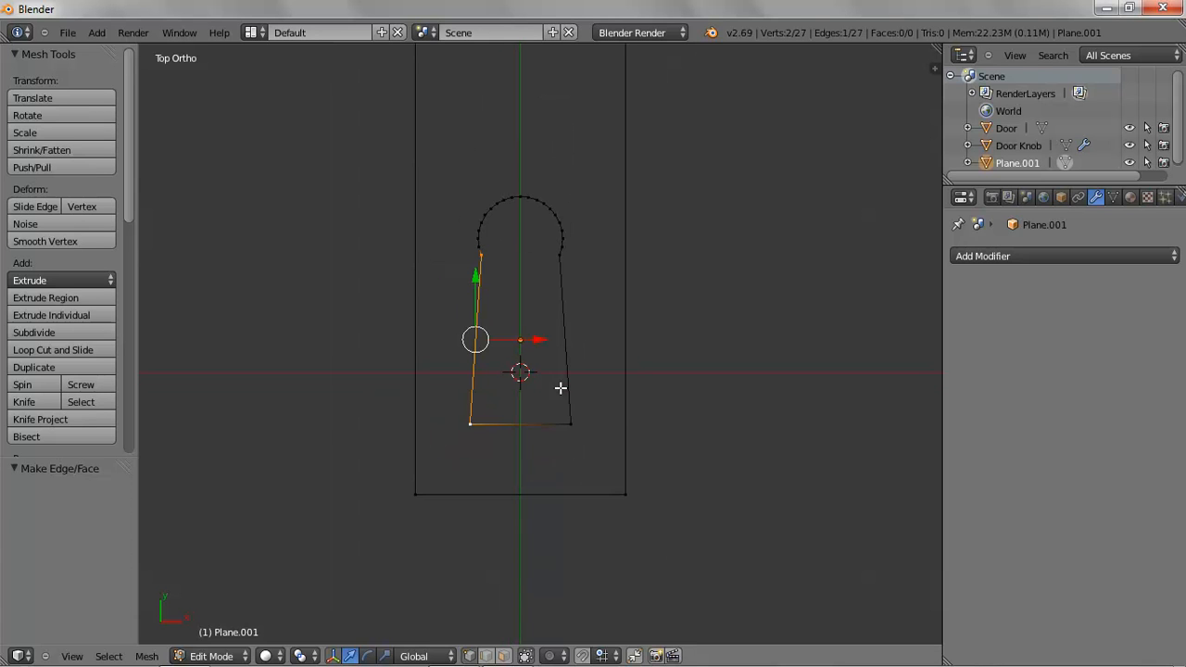
pyautogui.press('a')
pyautogui.scroll(-4, 616, 403)
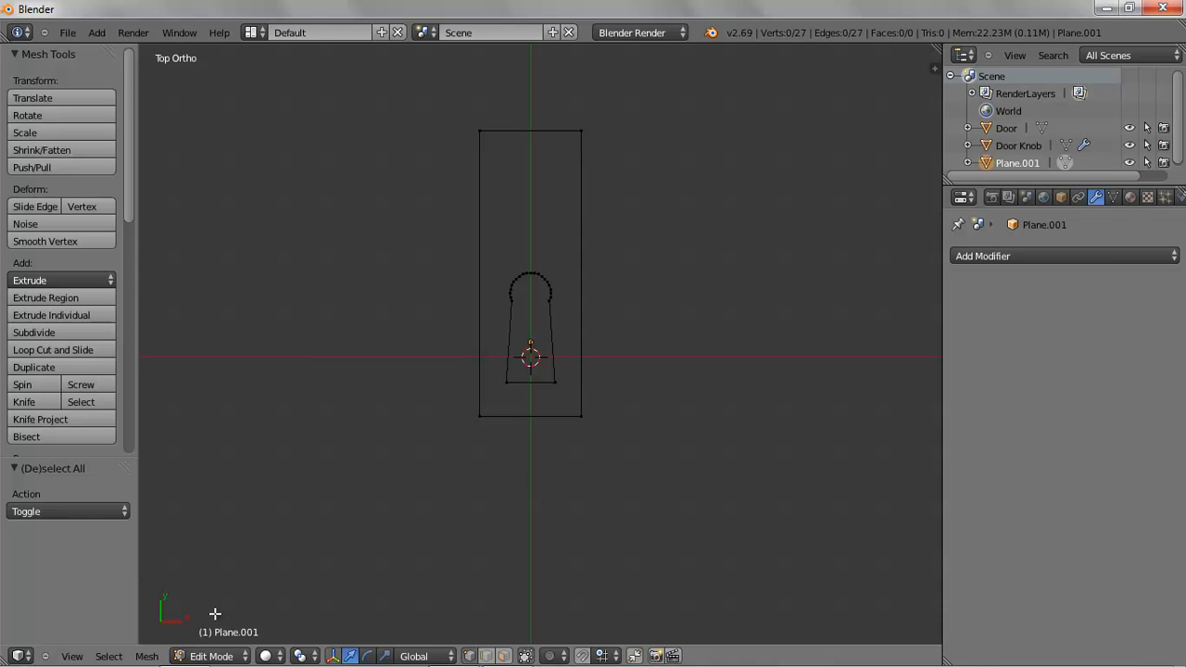
pyautogui.click(213, 656)
pyautogui.click(218, 640)
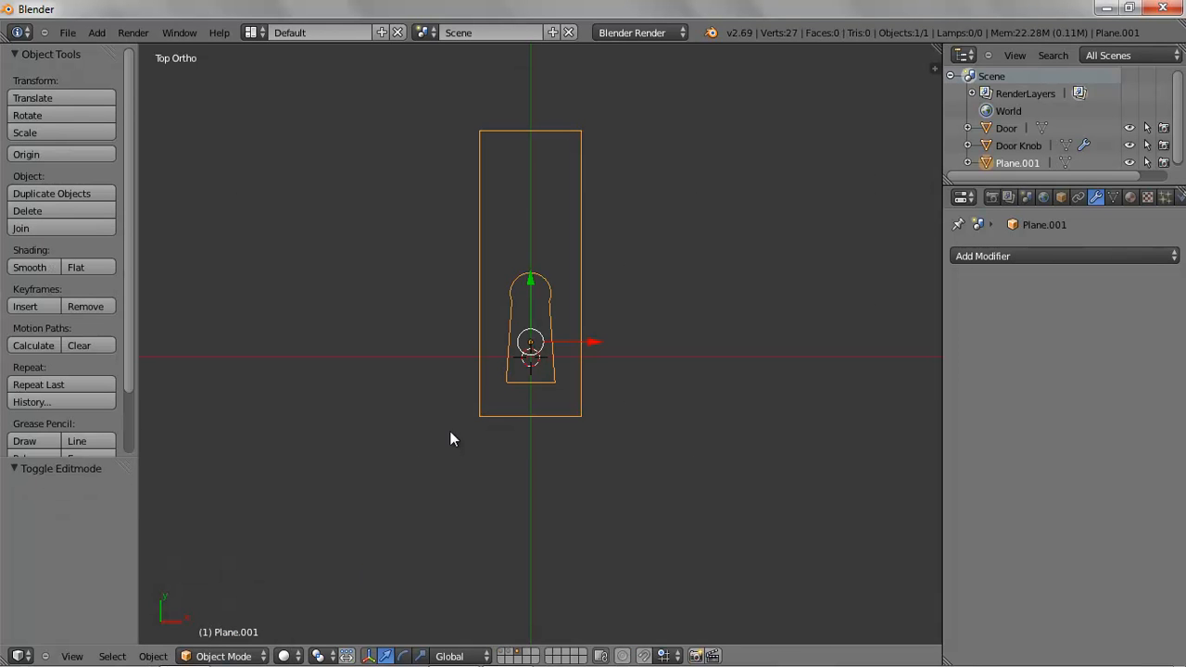
# Convert the keyhole plate mesh into a curve from mesh
pyautogui.click(153, 656)
pyautogui.moveTo(217, 141)
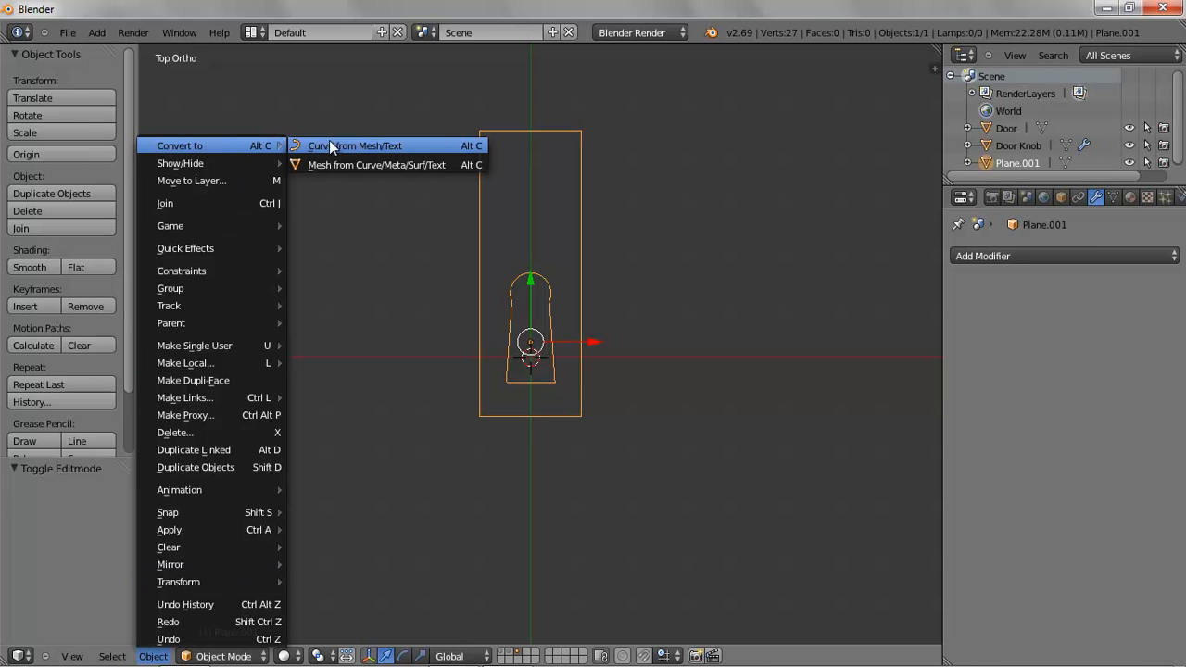
pyautogui.click(350, 144)
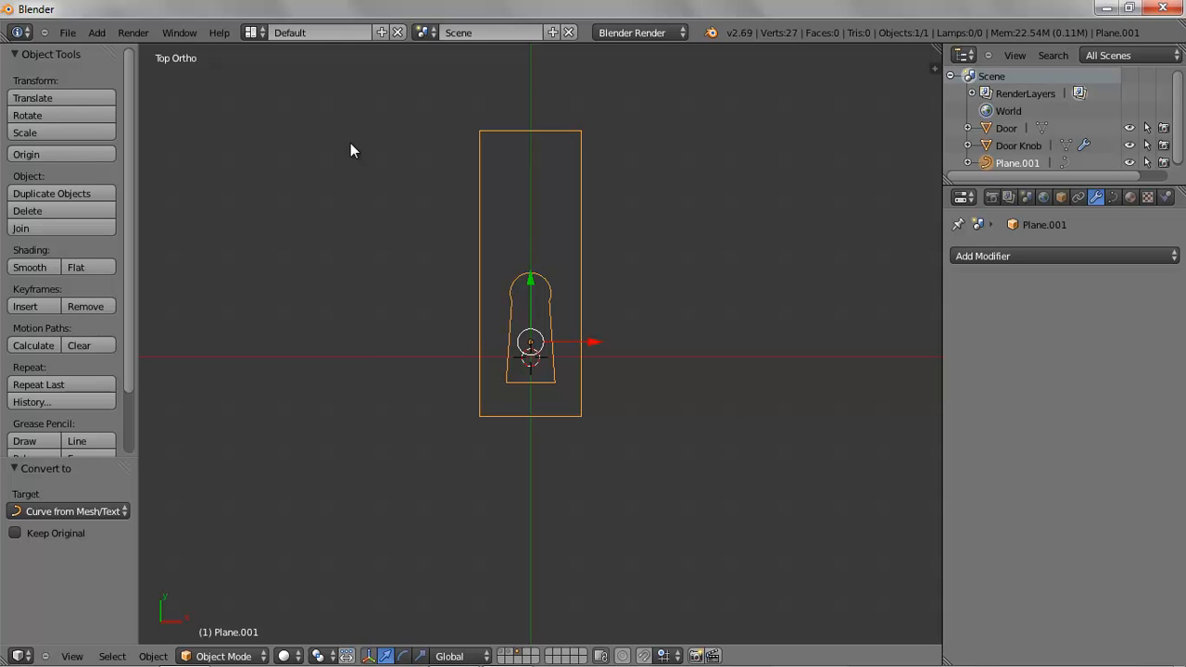
# In the curve's data properties, set the shape to 2D and the extrusion to 0.200
pyautogui.click(1114, 198)
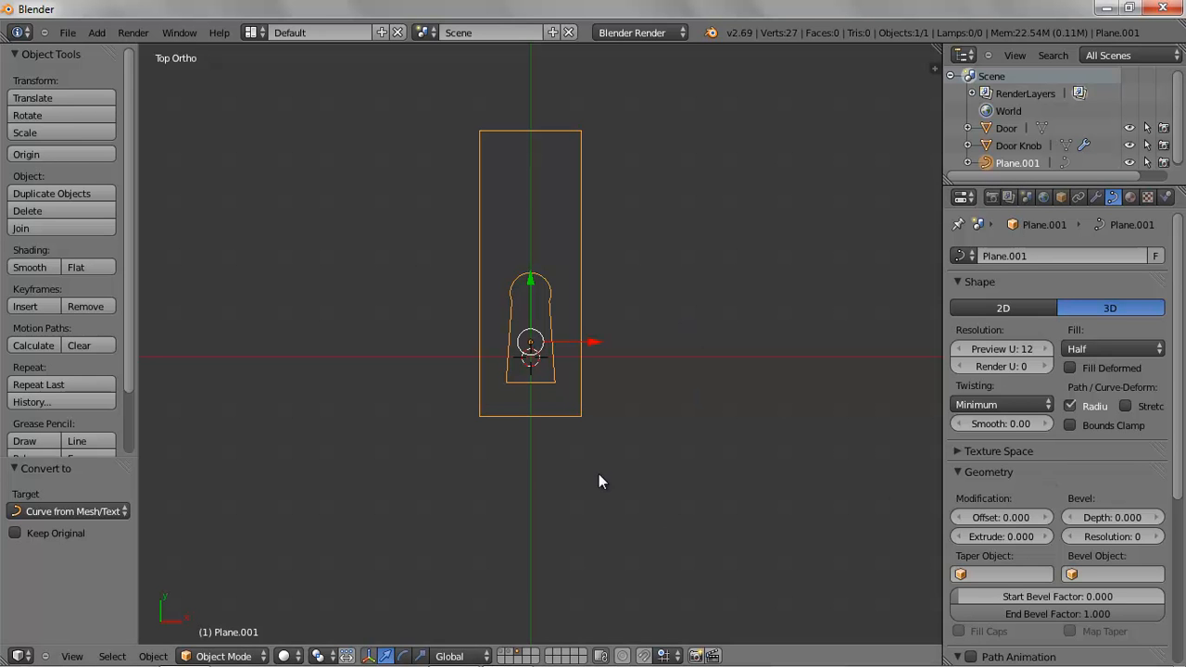
pyautogui.moveTo(584, 475); pyautogui.dragTo(650, 399, button='middle')
pyautogui.scroll(2, 651, 402)
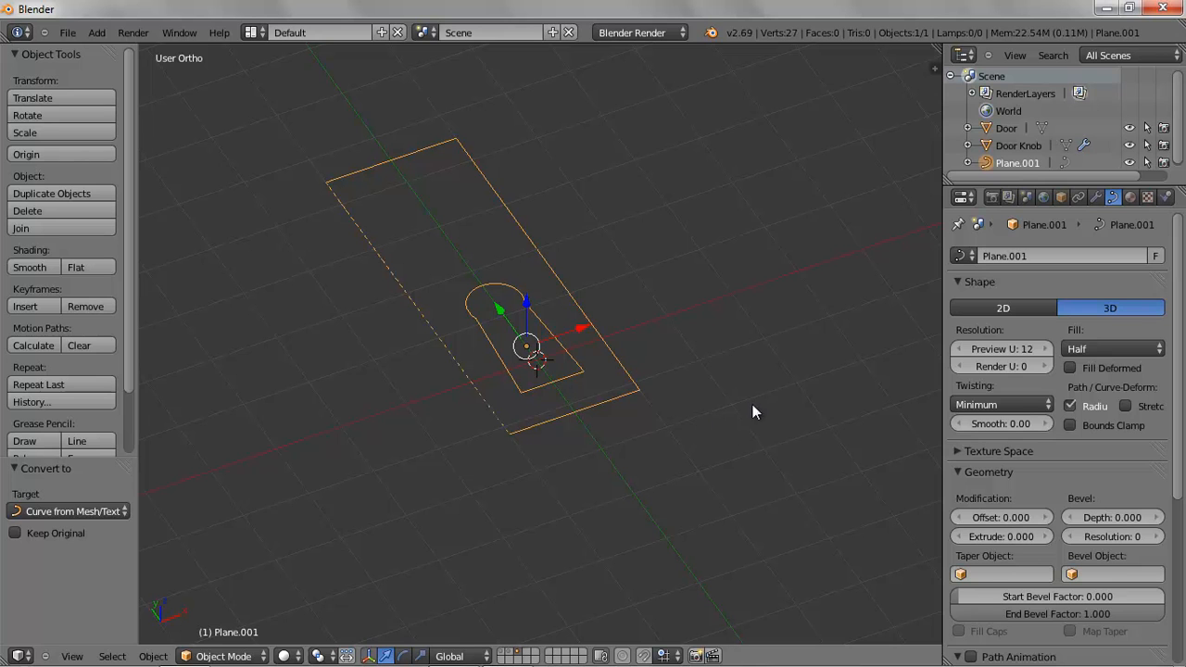
pyautogui.click(1042, 537)
pyautogui.moveTo(1039, 536); pyautogui.dragTo(1045, 535)
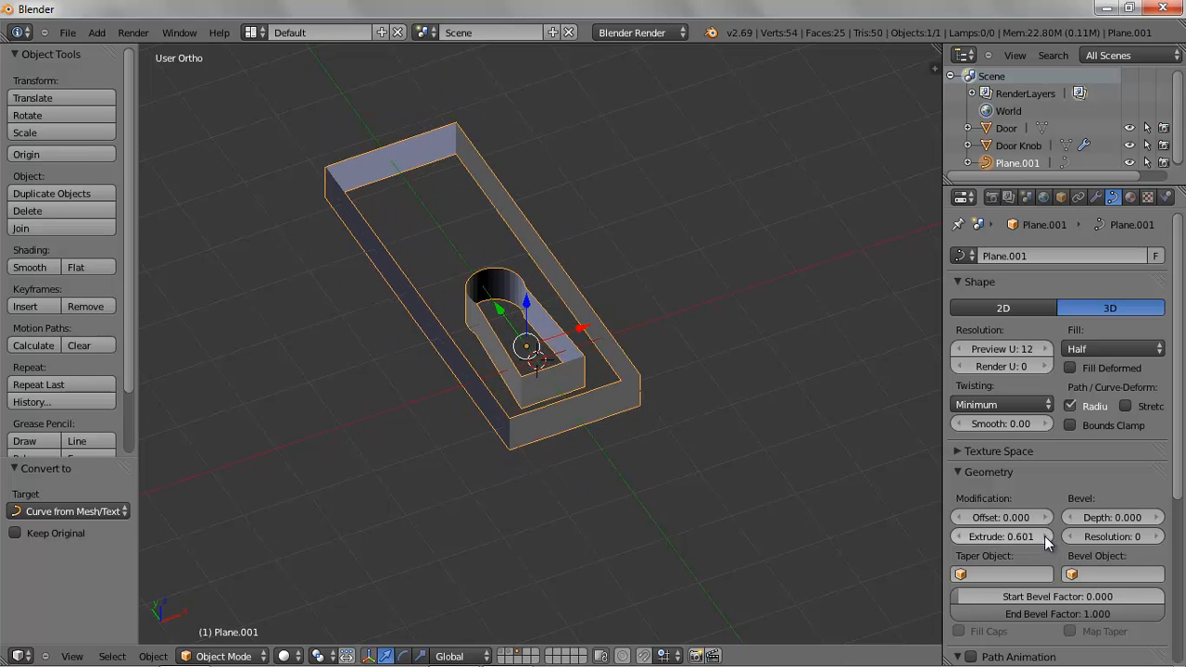
pyautogui.click(1004, 307)
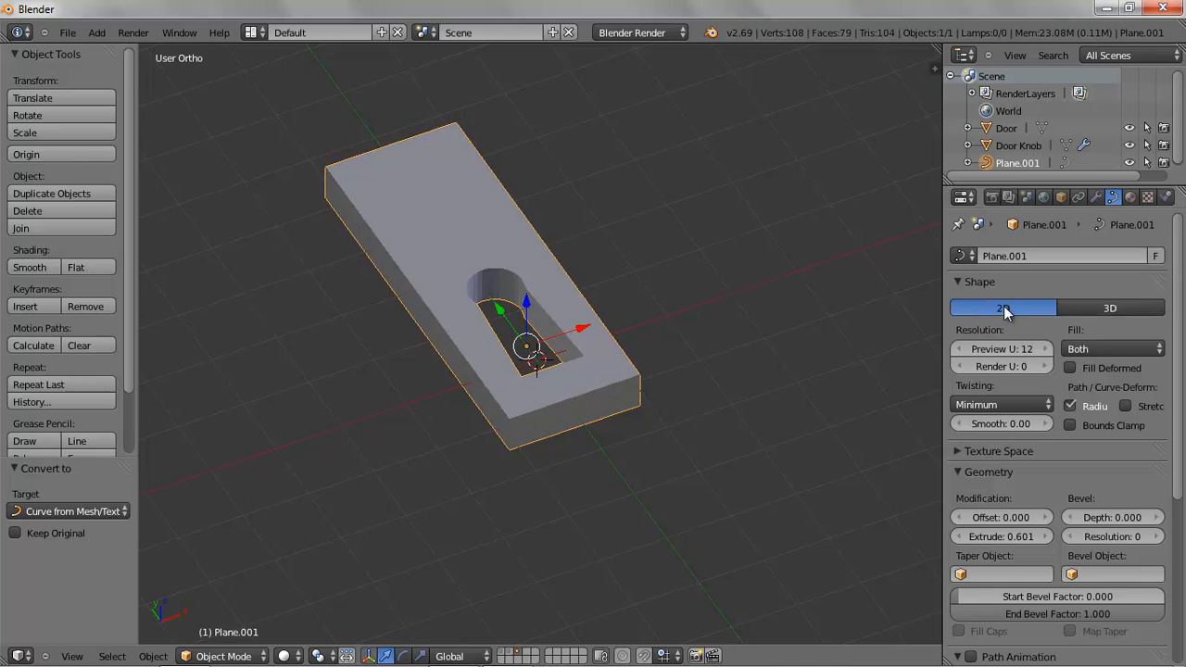
pyautogui.moveTo(629, 370); pyautogui.dragTo(667, 417, button='middle')
pyautogui.click(965, 538)
pyautogui.moveTo(963, 538); pyautogui.dragTo(958, 539)
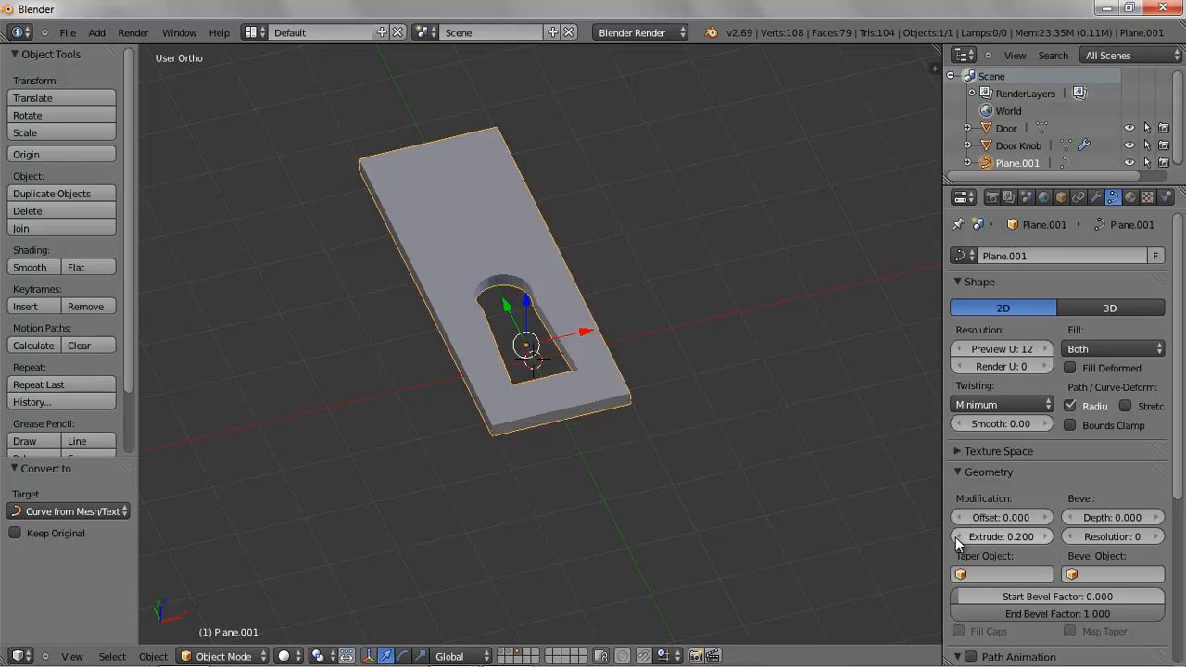
# Set the curve's bevel depth to 0.087 and shade the plate smooth
pyautogui.click(1159, 519)
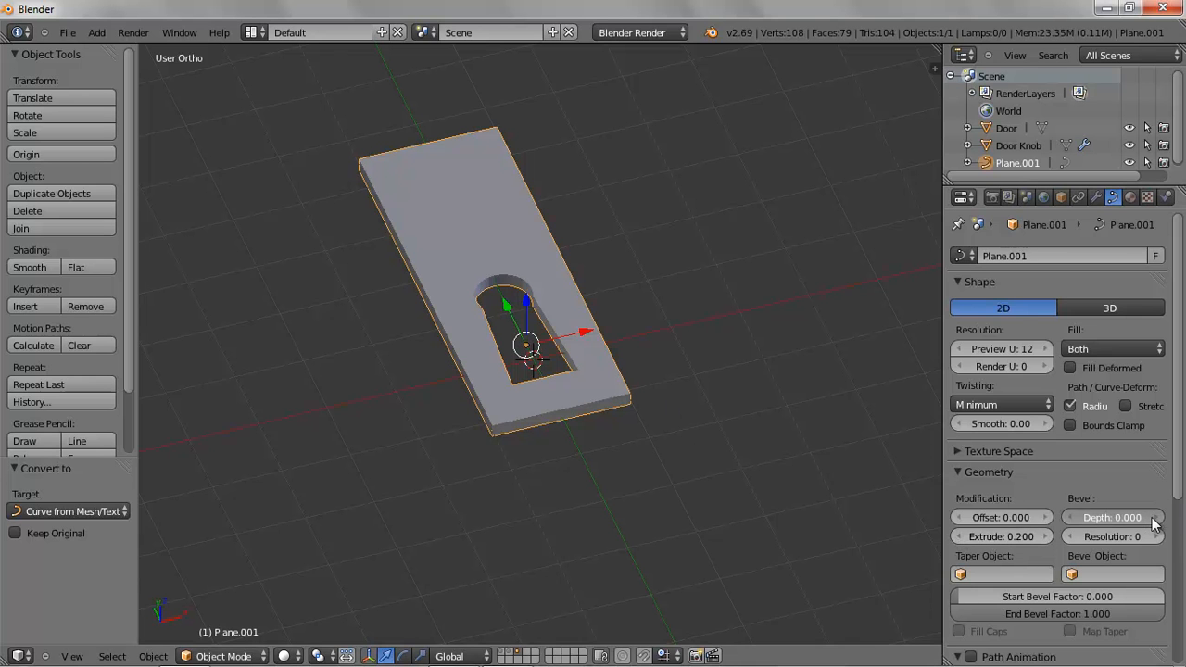
pyautogui.moveTo(1163, 520); pyautogui.dragTo(1170, 519)
pyautogui.scroll(3, 540, 500)
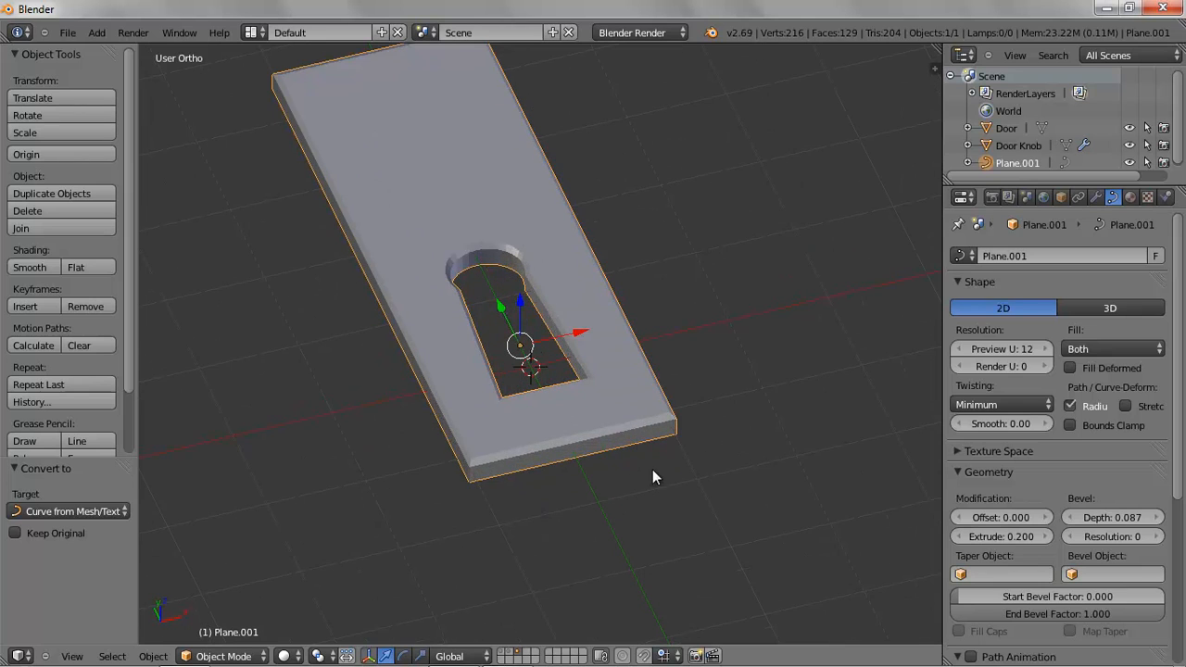
pyautogui.moveTo(699, 488)
pyautogui.mouseDown(button='middle')
pyautogui.moveTo(623, 494)
pyautogui.moveTo(561, 442)
pyautogui.moveTo(502, 427)
pyautogui.moveTo(667, 483)
pyautogui.moveTo(770, 498)
pyautogui.moveTo(720, 511)
pyautogui.moveTo(745, 476)
pyautogui.moveTo(726, 490)
pyautogui.moveTo(722, 481)
pyautogui.mouseUp(button='middle')
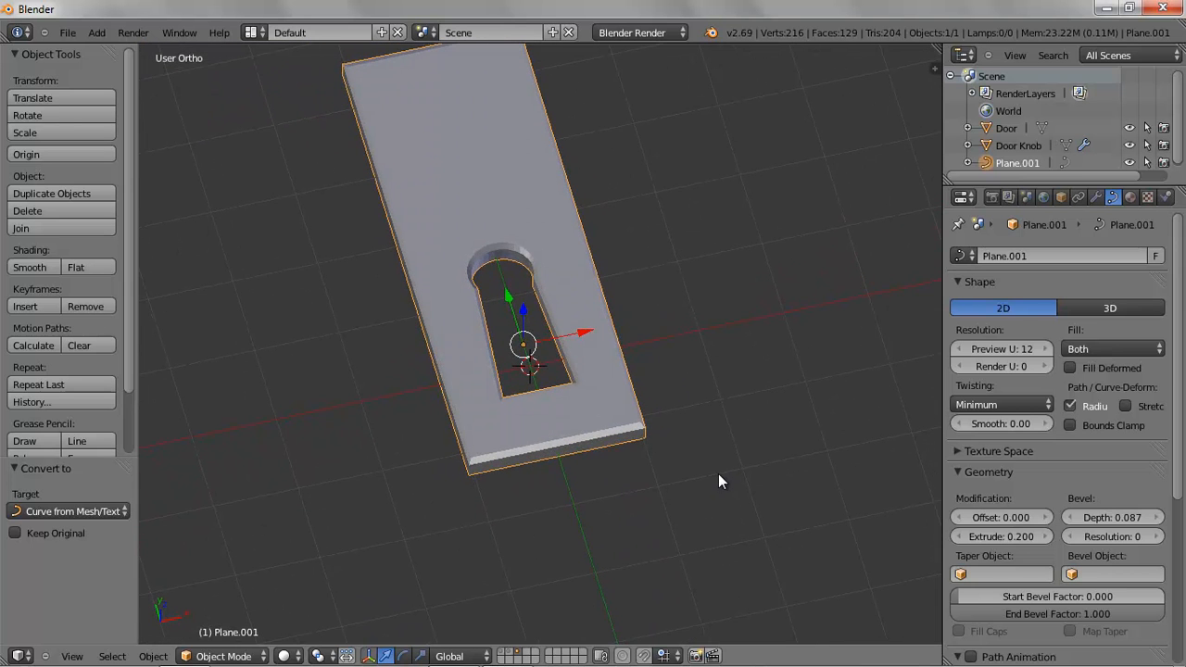
pyautogui.click(29, 267)
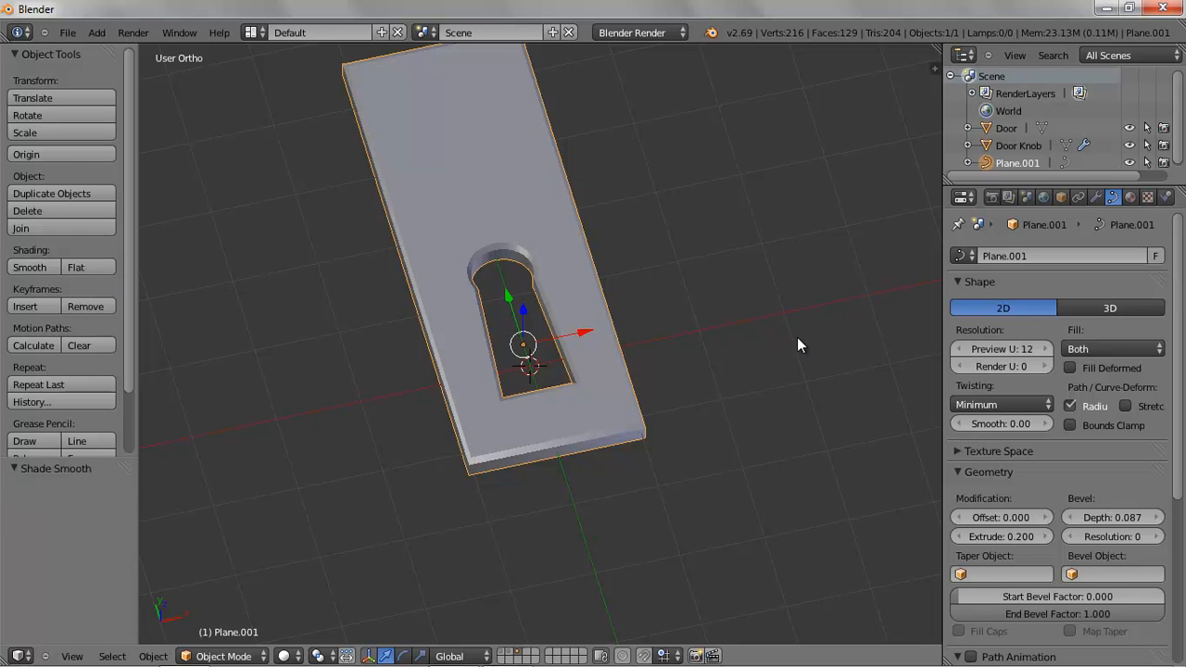
# Rename the plate object to Door Plate
pyautogui.press('KP_7')
pyautogui.scroll(-4, 780, 350)
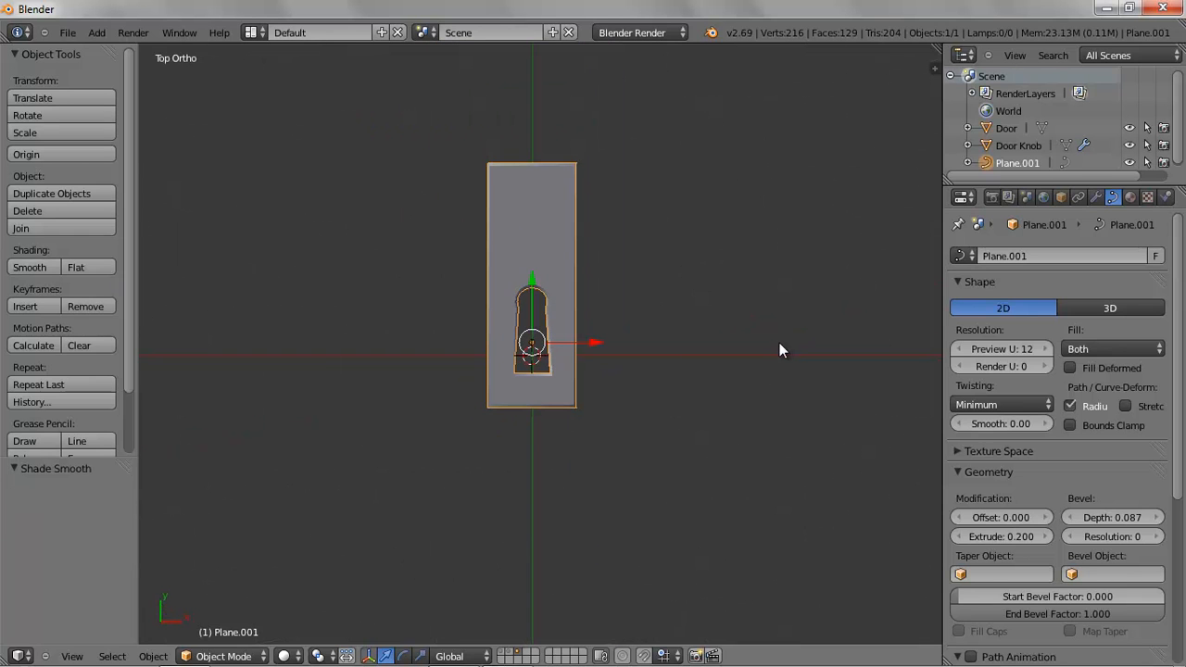
pyautogui.doubleClick(1019, 159)
pyautogui.write('Doo')
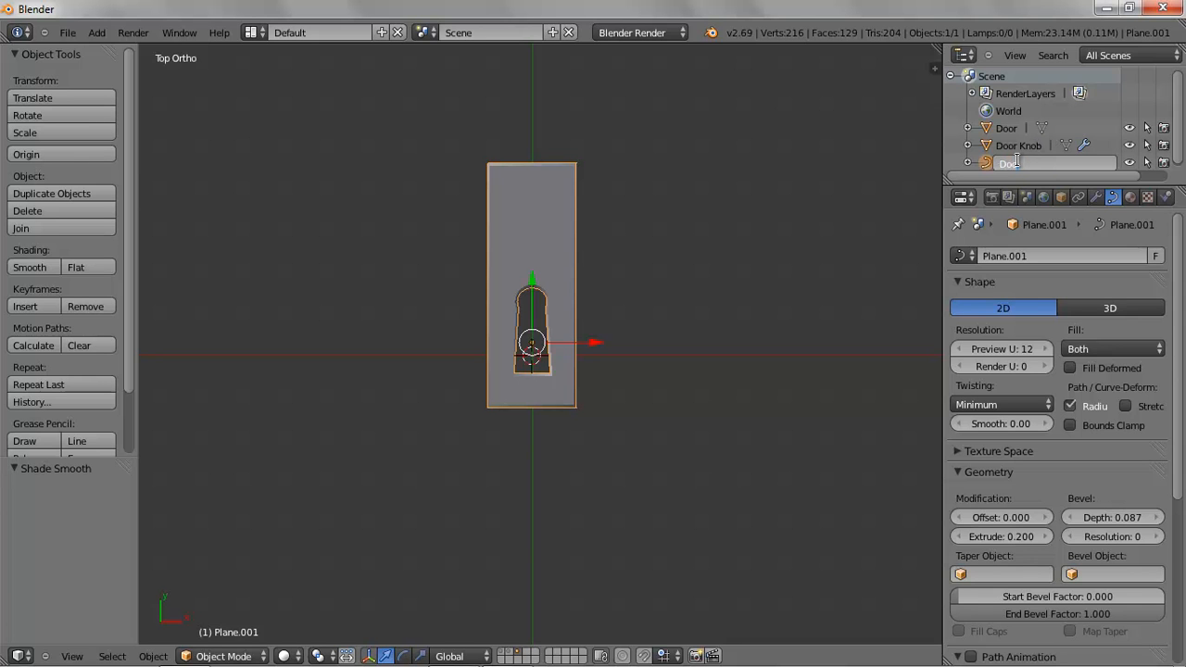
pyautogui.write('r Plate')
pyautogui.press('Return')
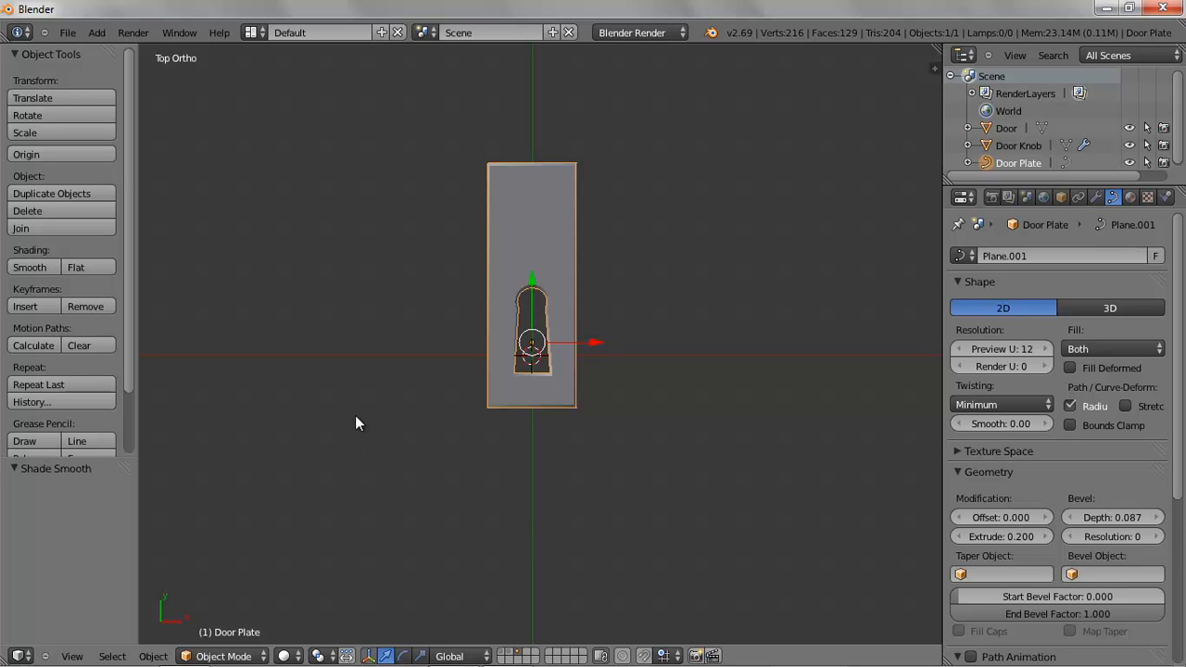
# Try rotating the plate about the X axis in front view, then undo the rotation
pyautogui.press('KP_1')
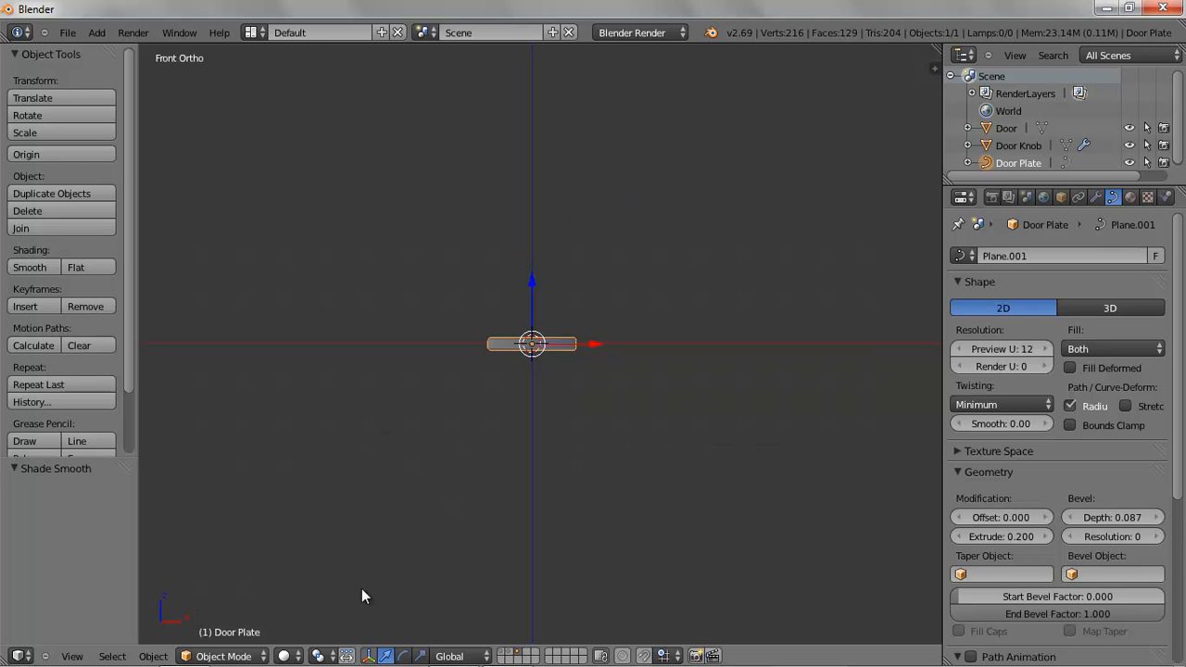
pyautogui.click(405, 656)
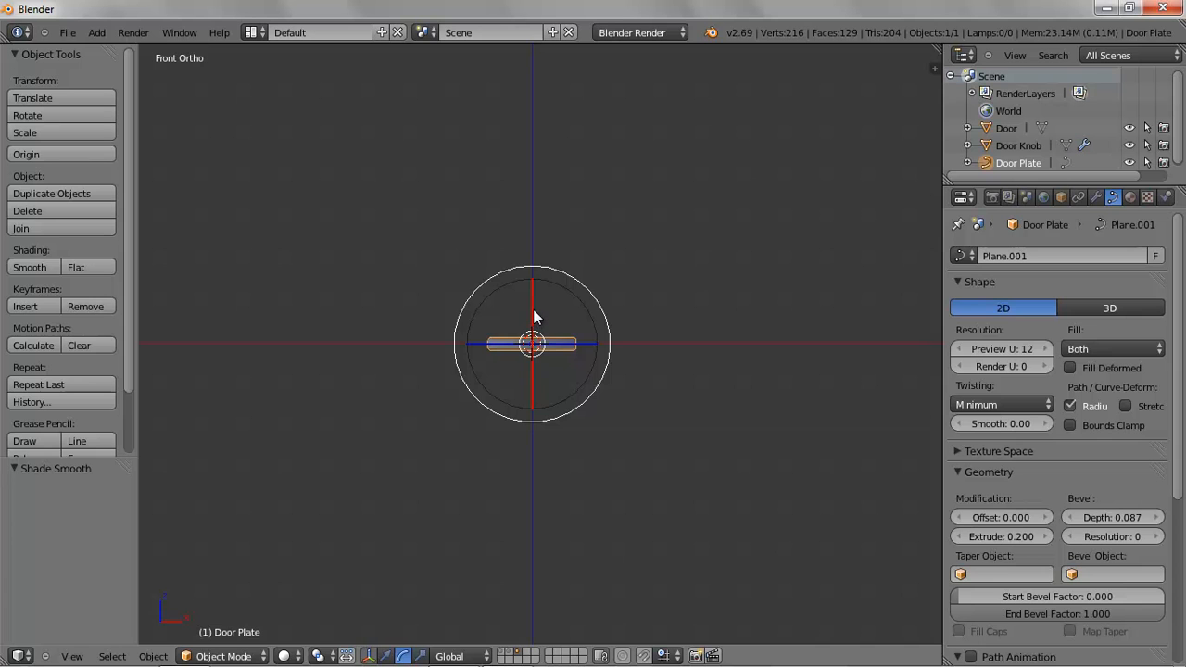
pyautogui.moveTo(531, 295); pyautogui.dragTo(571, 458)
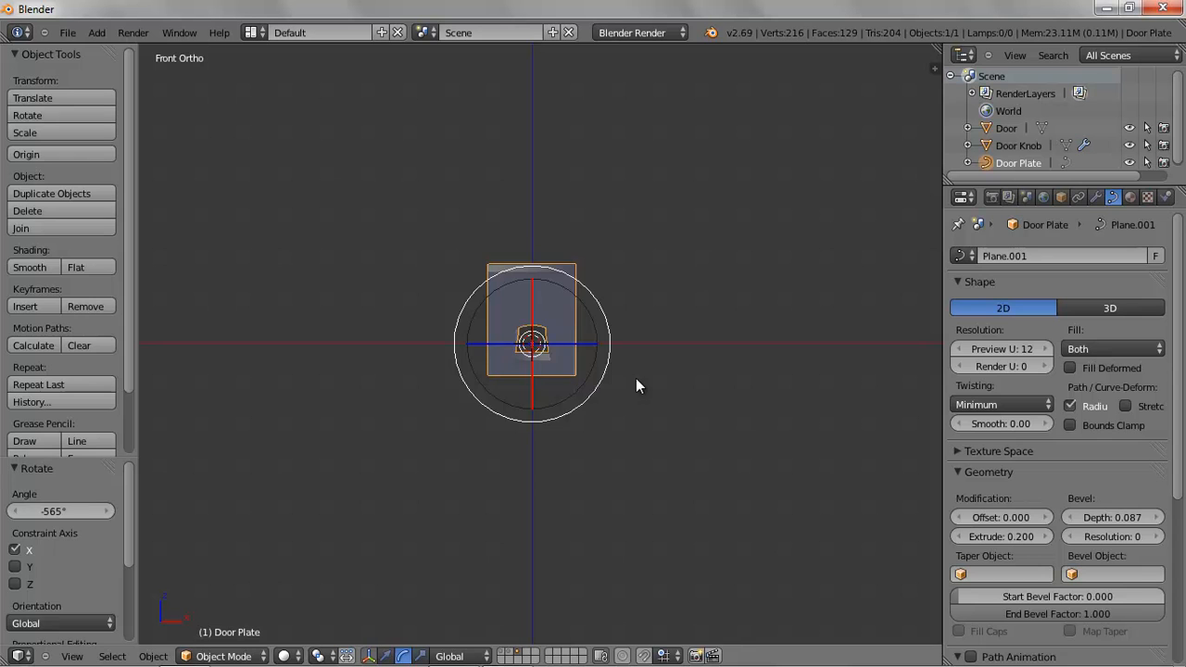
pyautogui.hotkey('ctrl', 'z')
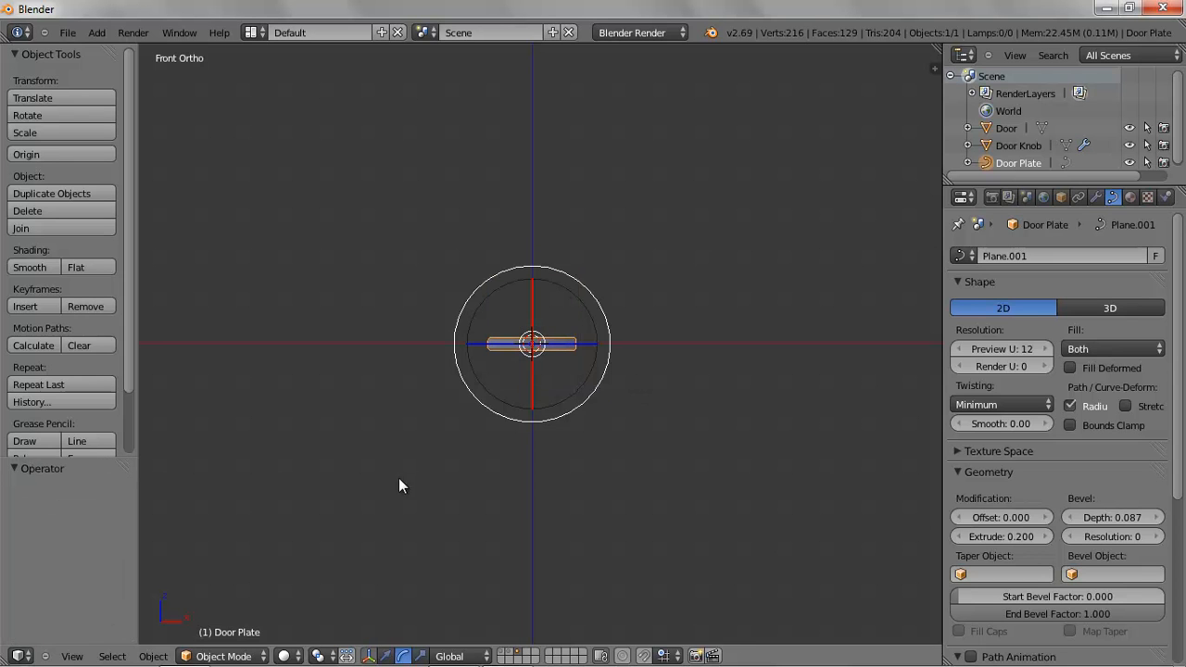
# Display the layer containing the door together with the plate
pyautogui.keyDown('shift'); pyautogui.click(505, 654); pyautogui.keyUp('shift')
pyautogui.keyDown('shift'); pyautogui.click(505, 654); pyautogui.keyUp('shift')
pyautogui.keyDown('shift'); pyautogui.click(505, 654); pyautogui.keyUp('shift')
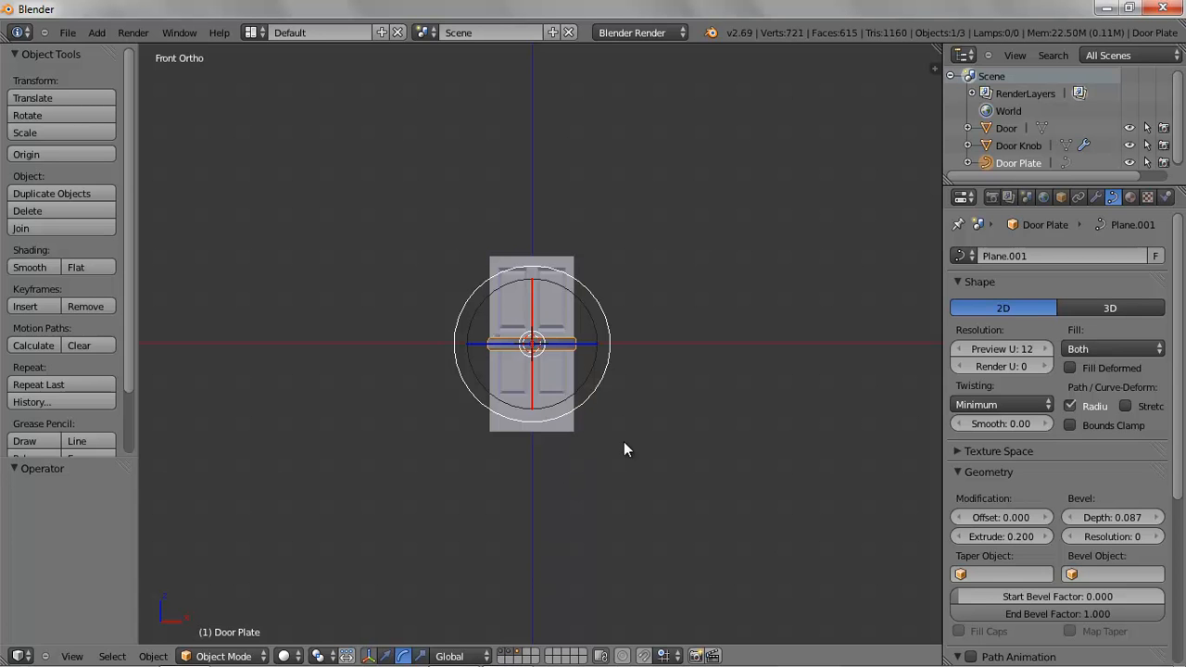
# Scale the plate down by about 0.45
pyautogui.scroll(2, 684, 433)
pyautogui.press('s')
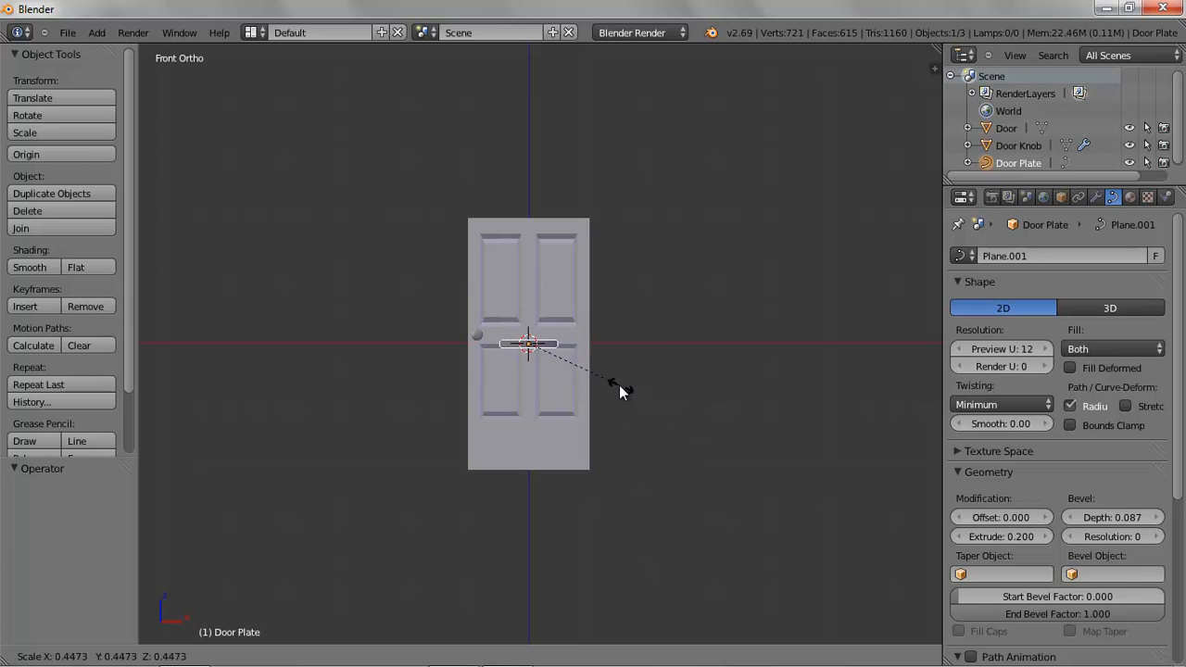
pyautogui.click(607, 377)
# Rotate the plate 90° about the X axis so it stands upright like the door
pyautogui.moveTo(527, 308); pyautogui.dragTo(536, 389)
pyautogui.moveTo(541, 433); pyautogui.dragTo(593, 489)
pyautogui.moveTo(587, 489); pyautogui.dragTo(597, 278, button='middle')
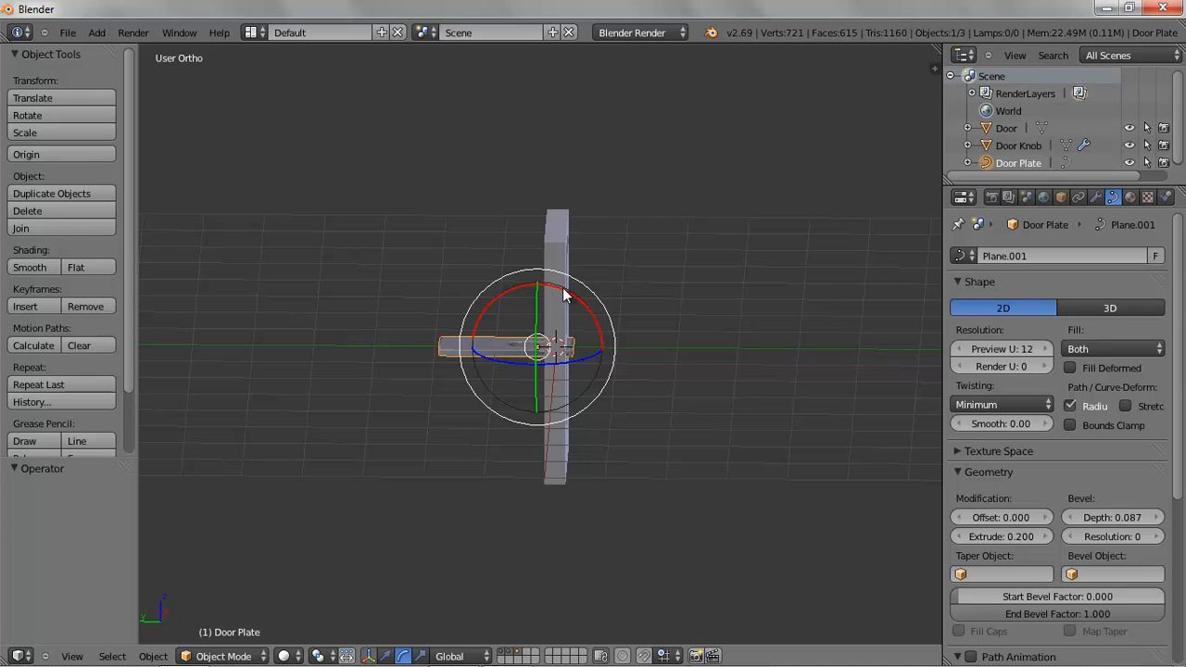
pyautogui.moveTo(559, 292); pyautogui.dragTo(785, 430)
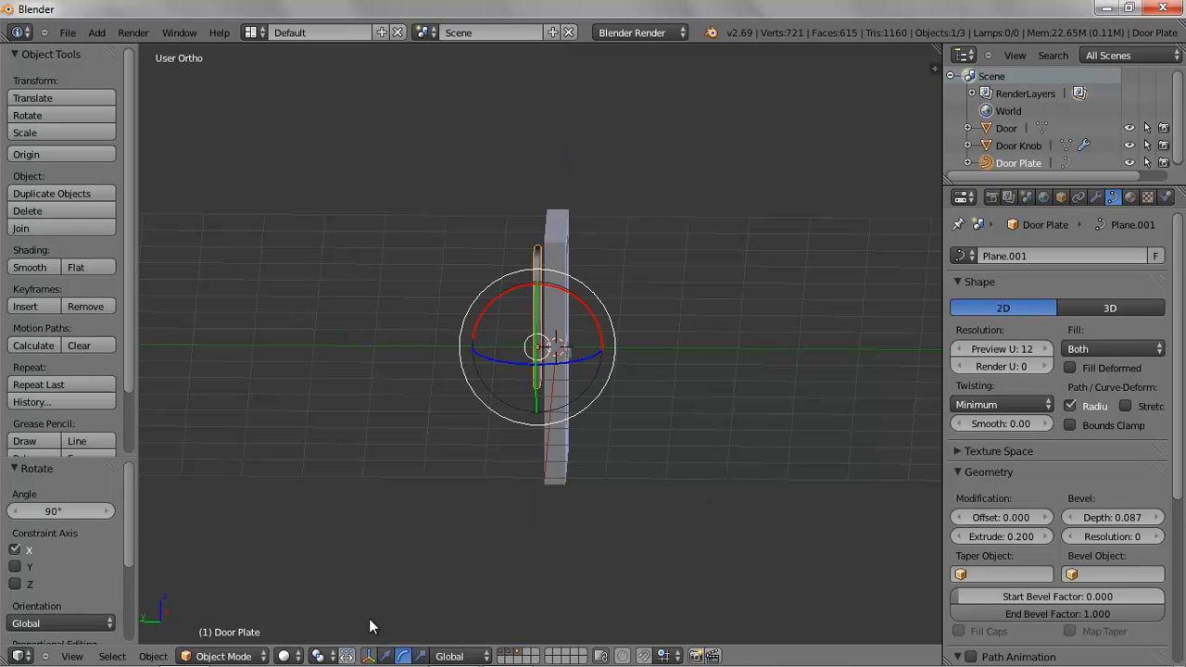
# Move the plate along Y by -0.645 onto the door's face
pyautogui.click(385, 656)
pyautogui.moveTo(470, 345); pyautogui.dragTo(509, 344)
pyautogui.moveTo(509, 344)
pyautogui.mouseDown(button='middle')
pyautogui.moveTo(690, 368)
pyautogui.moveTo(509, 364)
pyautogui.mouseUp(button='middle')
# Scale the plate down to 0.271
pyautogui.press('s')
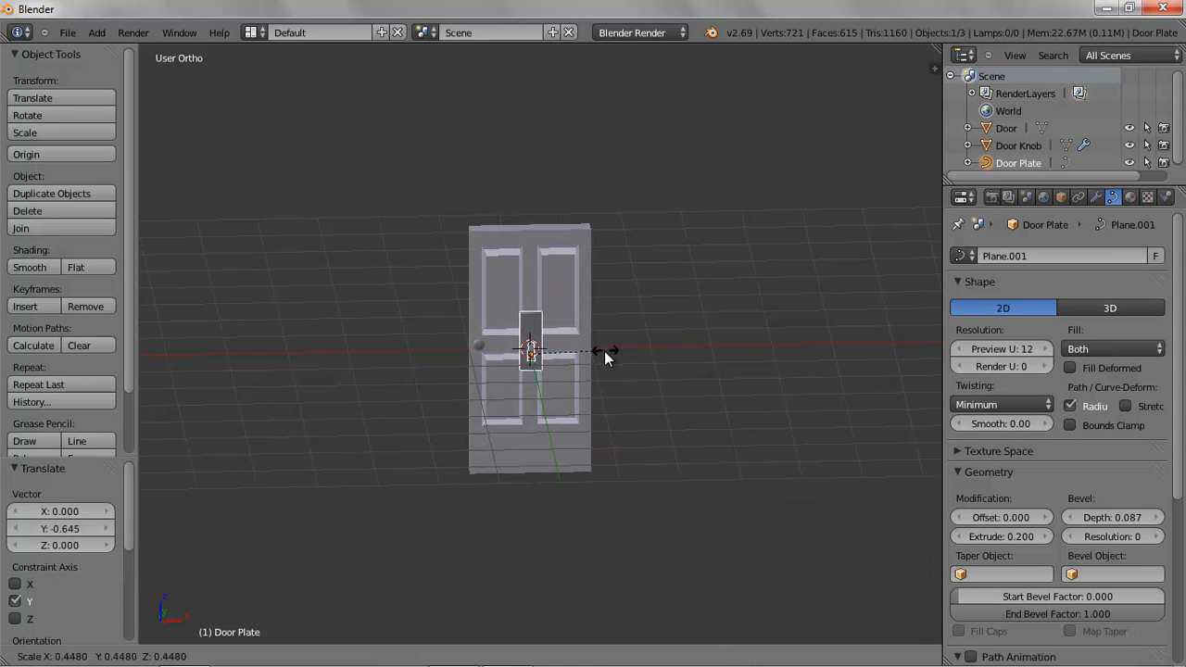
pyautogui.click(575, 352)
pyautogui.scroll(2, 605, 386)
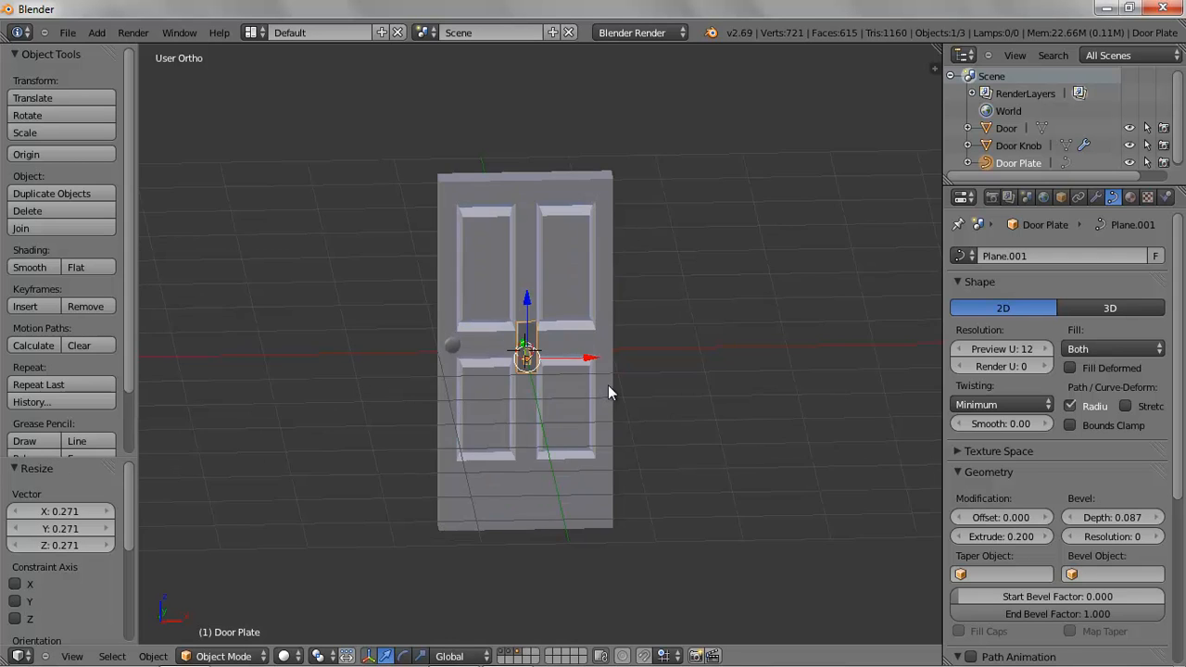
# In front view, move the plate onto the door's edge beside the knob
pyautogui.press('KP_1')
pyautogui.press('g')
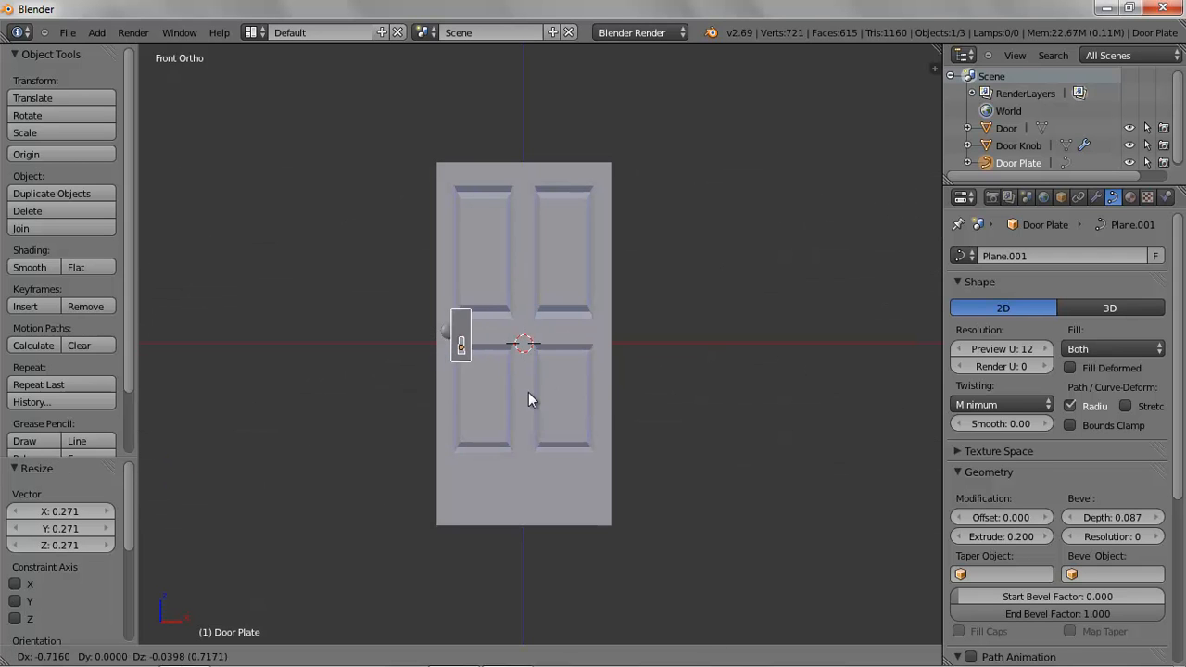
pyautogui.click(517, 407)
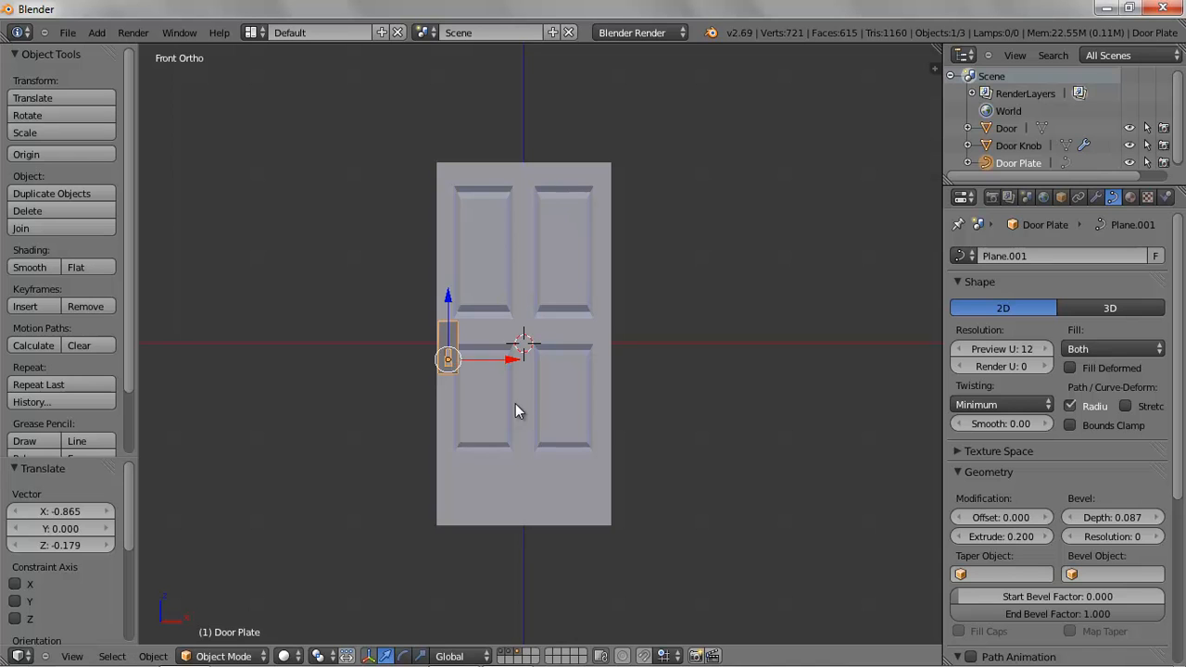
# In side view, move the door plate along Y by 0.159 so it sits against the door's face
pyautogui.press('KP_3')
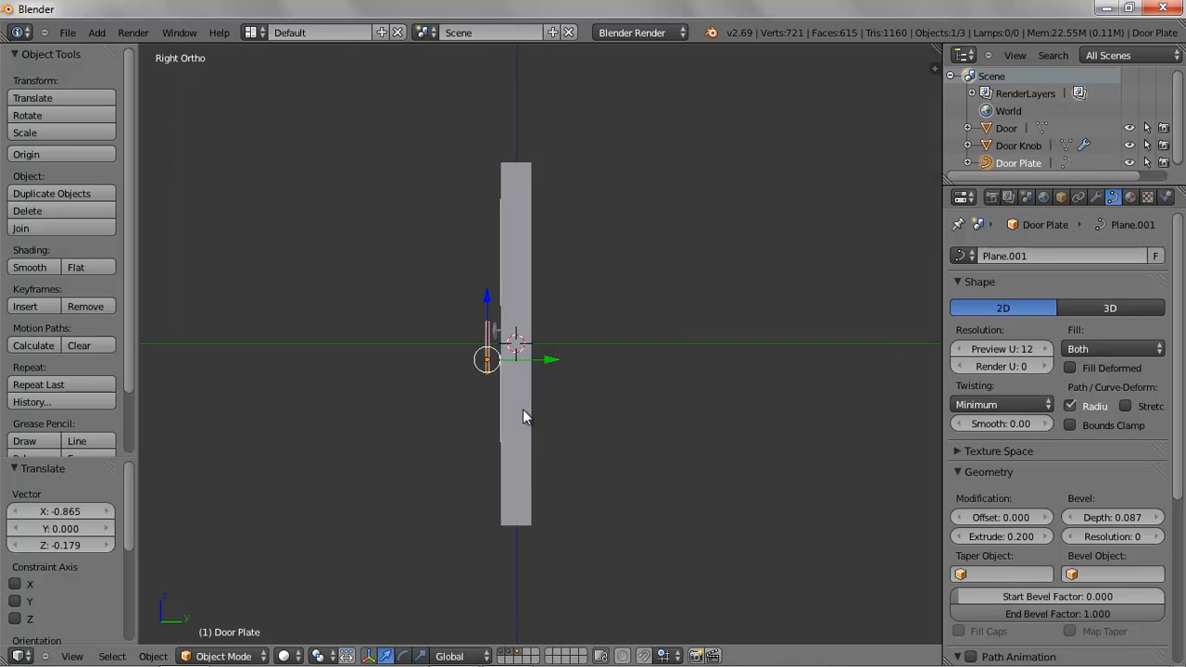
pyautogui.press('g')
pyautogui.press('y')
pyautogui.click(561, 363)
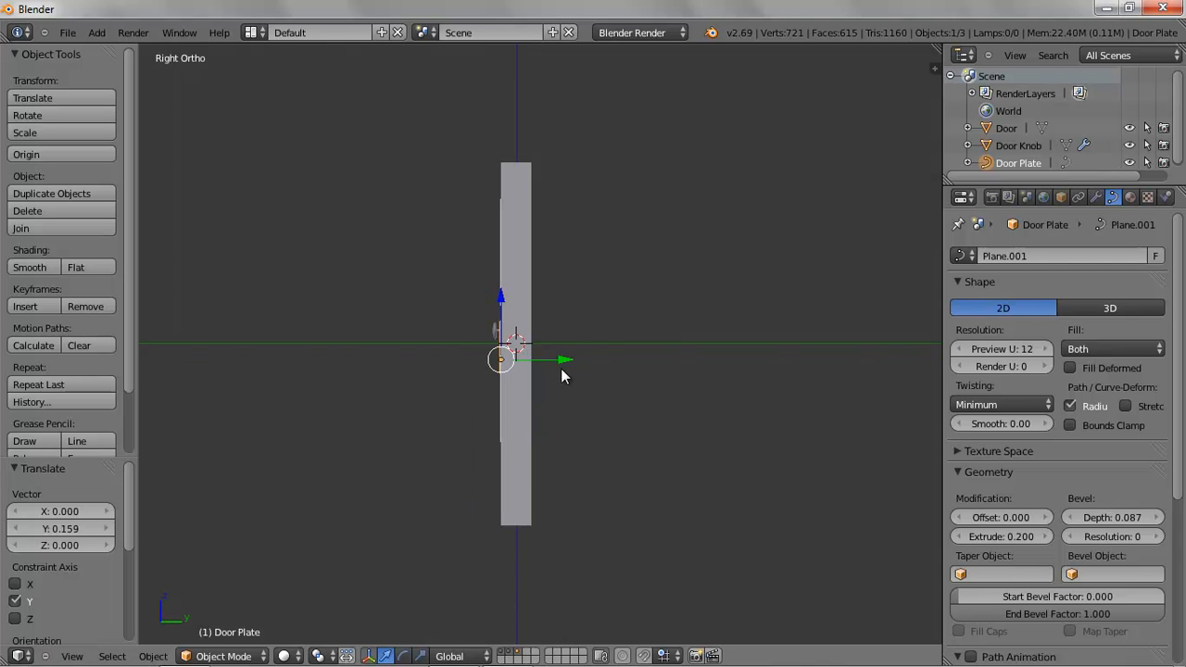
pyautogui.moveTo(615, 445); pyautogui.dragTo(702, 453, button='middle')
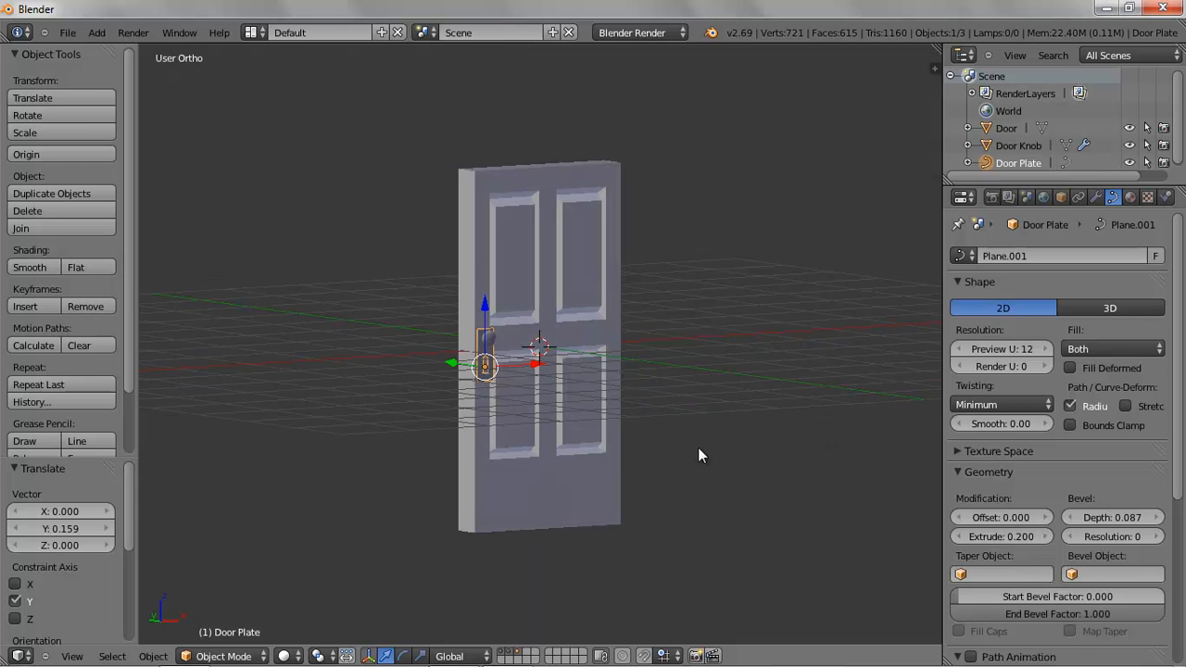
# Deselect everything, switch to an empty layer, and add a cube in top view
pyautogui.press('a')
pyautogui.moveTo(627, 445); pyautogui.dragTo(577, 442, button='middle')
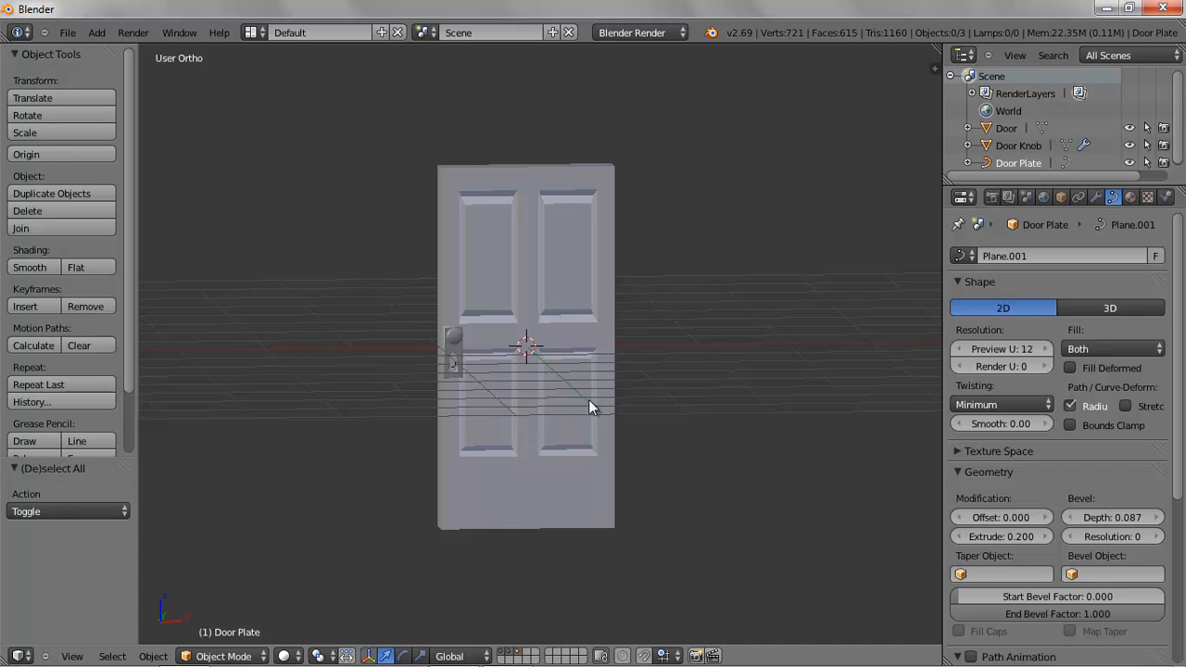
pyautogui.click(551, 652)
pyautogui.press('KP_7')
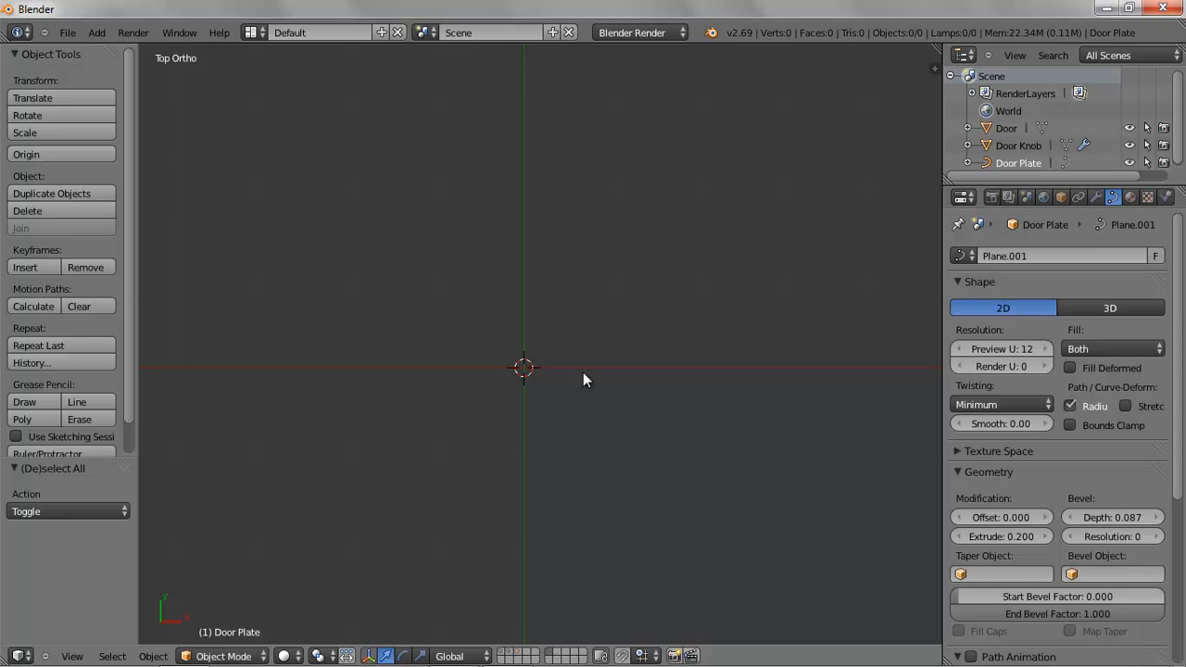
pyautogui.click(97, 32)
pyautogui.moveTo(106, 51)
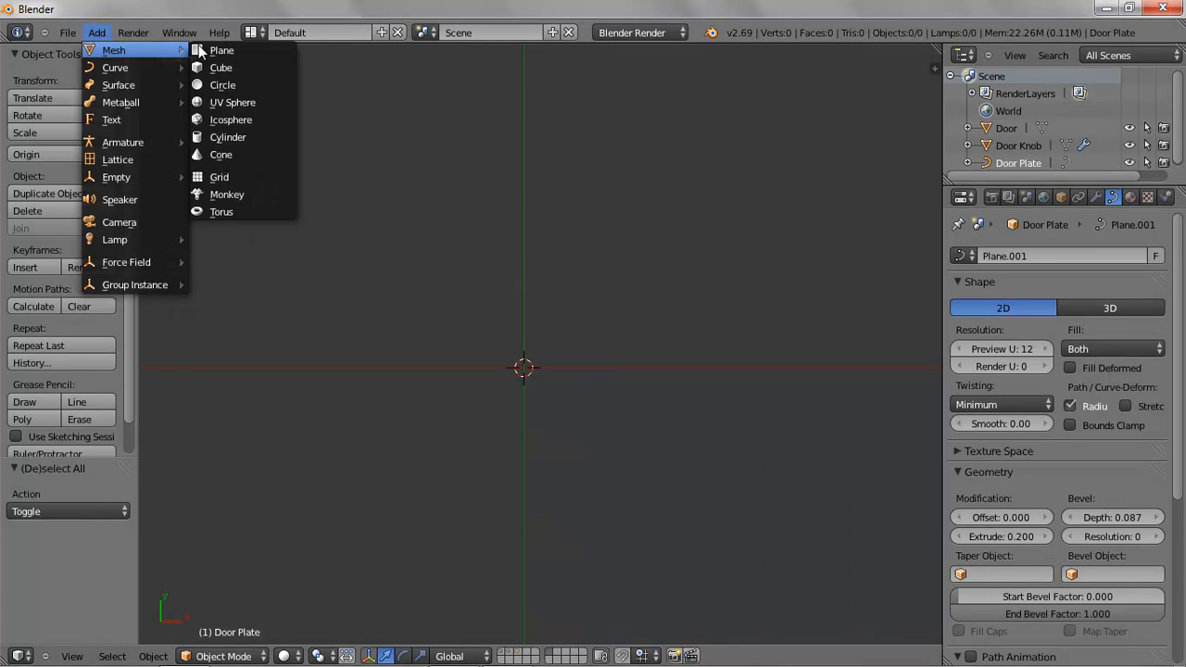
pyautogui.click(230, 66)
# Enter Edit Mode with face selection and delete only the cube's top face
pyautogui.moveTo(614, 506); pyautogui.dragTo(714, 352, button='middle')
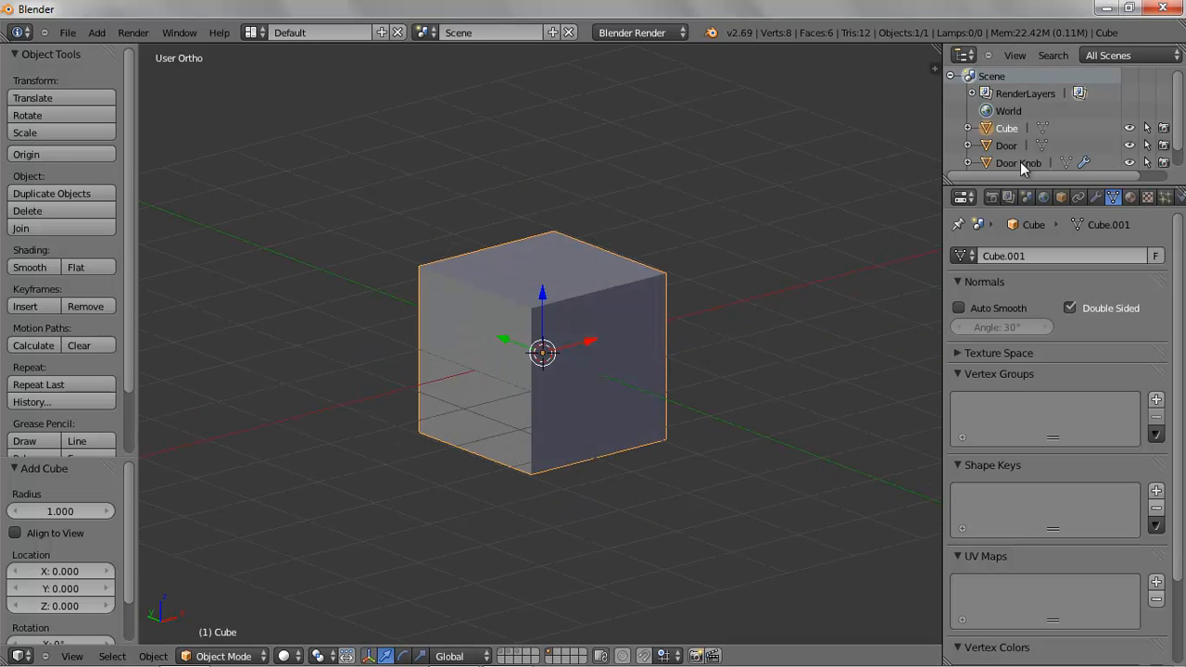
pyautogui.click(233, 656)
pyautogui.click(240, 619)
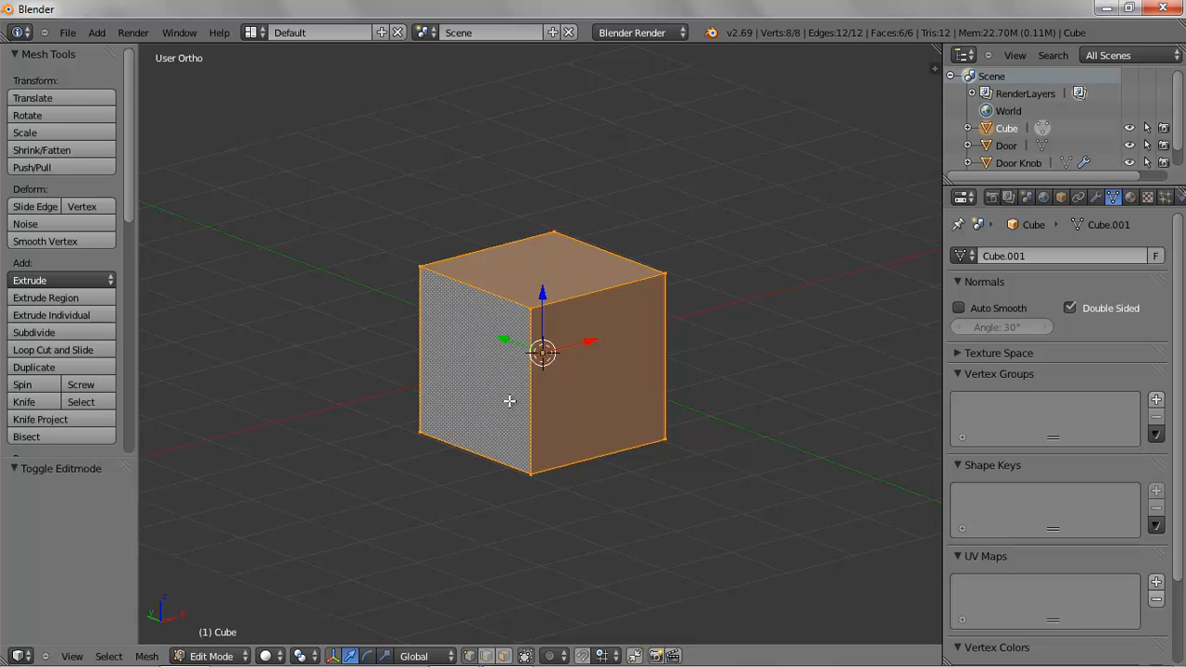
pyautogui.click(503, 656)
pyautogui.rightClick(542, 264)
pyautogui.press('x')
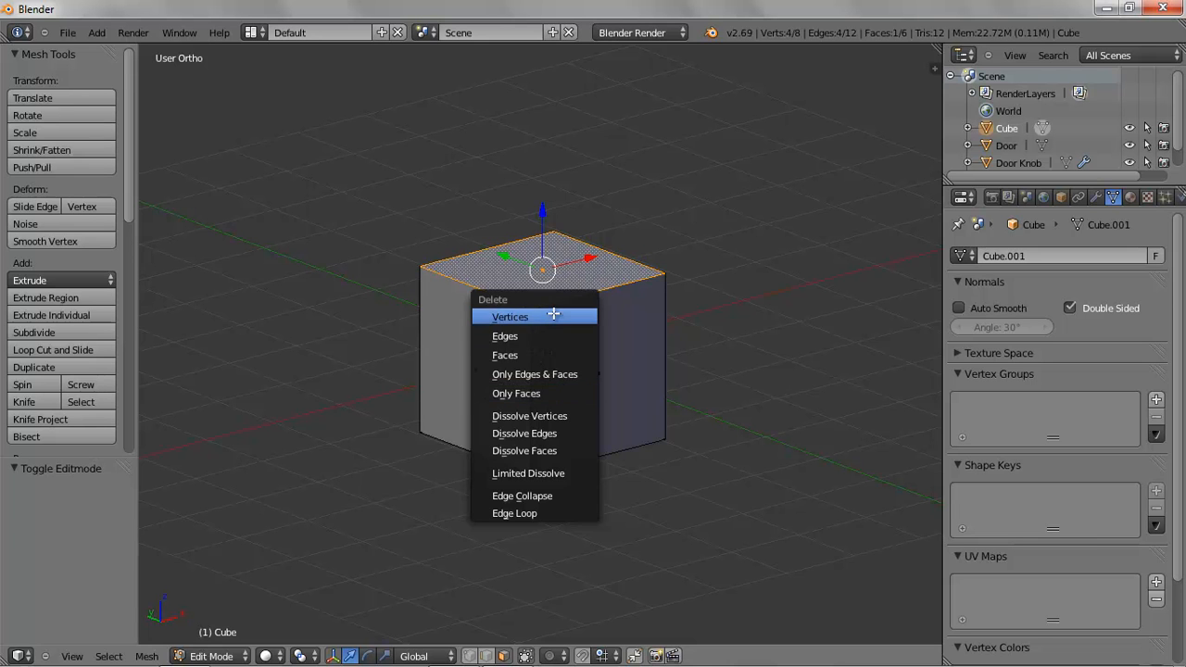
pyautogui.click(552, 393)
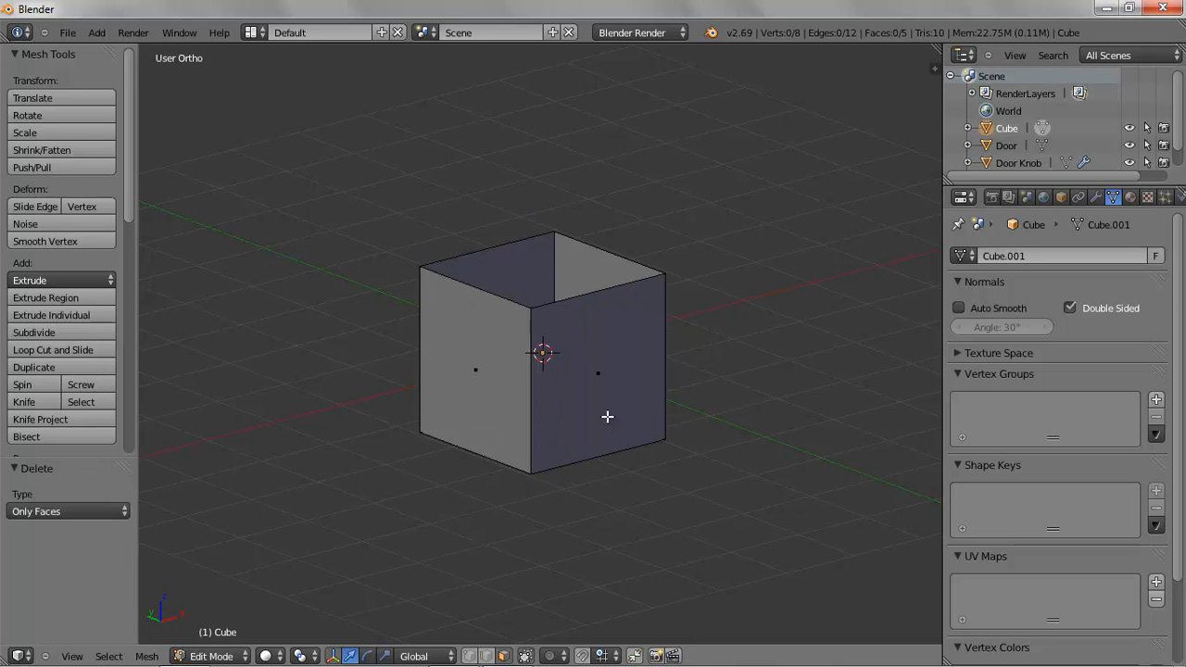
# Delete only the cube's bottom face as well, leaving an open-ended box
pyautogui.moveTo(607, 417); pyautogui.dragTo(583, 254, button='middle')
pyautogui.rightClick(546, 385)
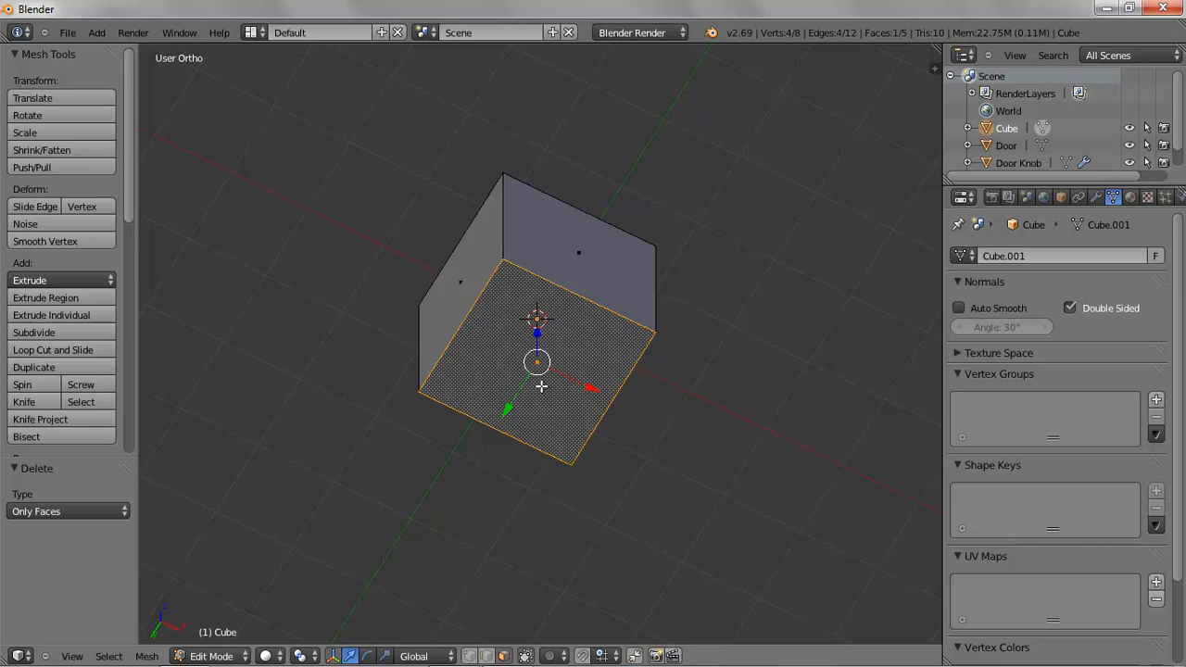
pyautogui.press('x')
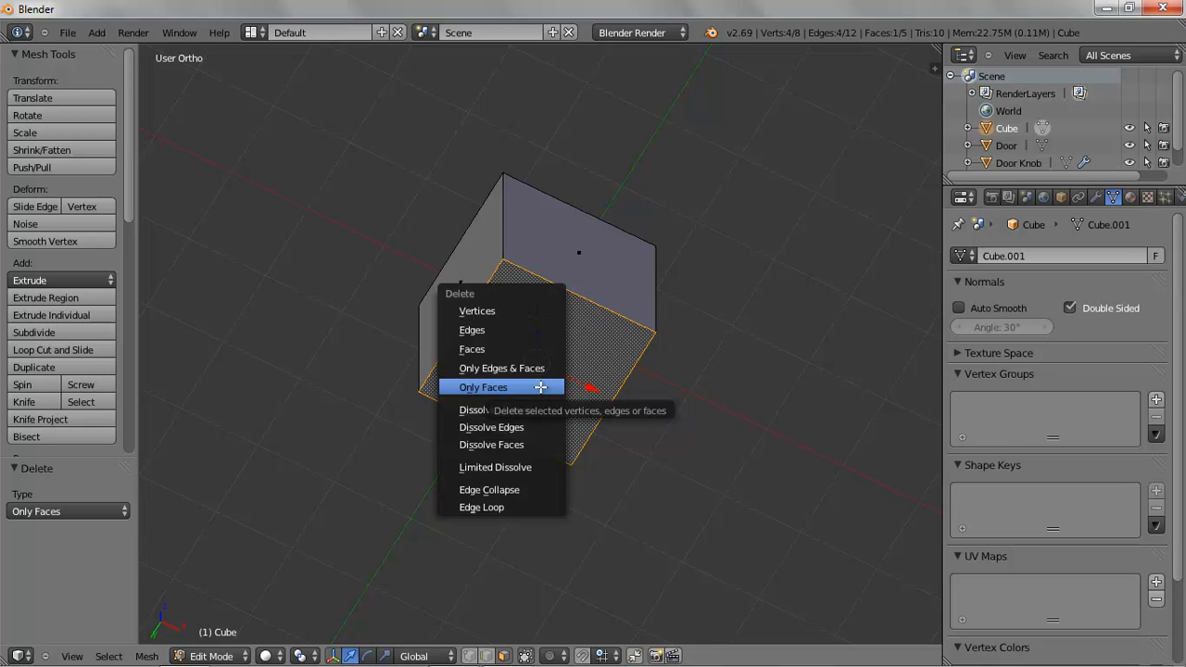
pyautogui.click(540, 387)
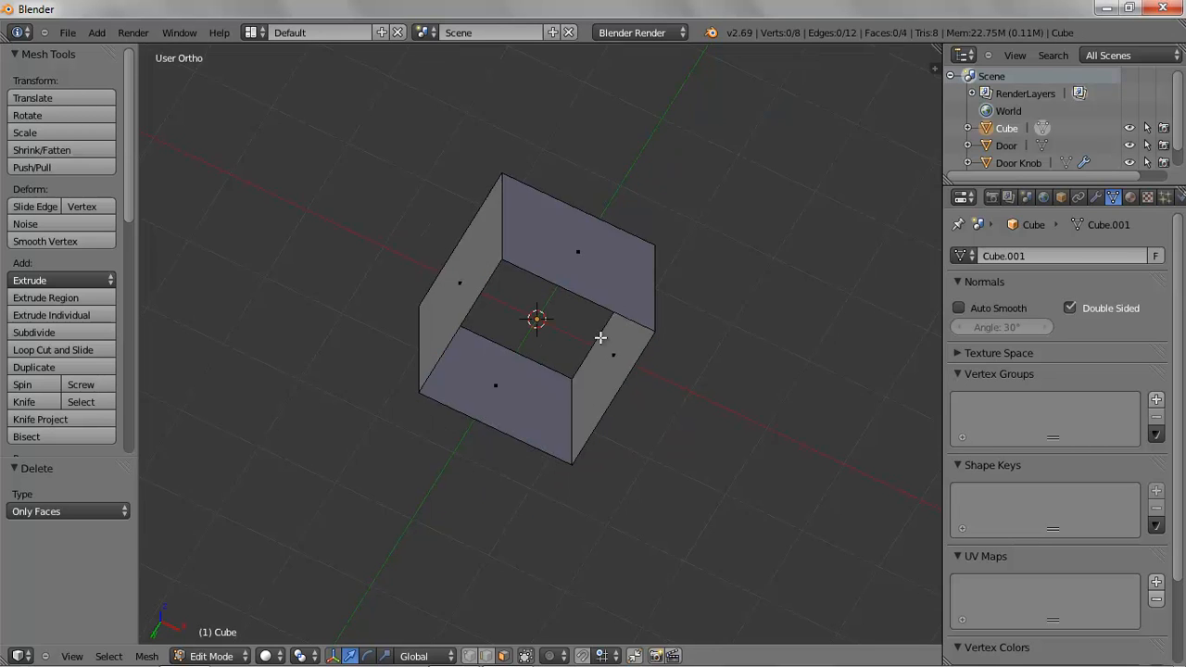
# In vertex mode, box-select the top four vertices, scale them to about 0.457 and lower them 0.770 along Z
pyautogui.moveTo(603, 336); pyautogui.dragTo(566, 510, button='middle')
pyautogui.moveTo(564, 372); pyautogui.dragTo(567, 405, button='middle')
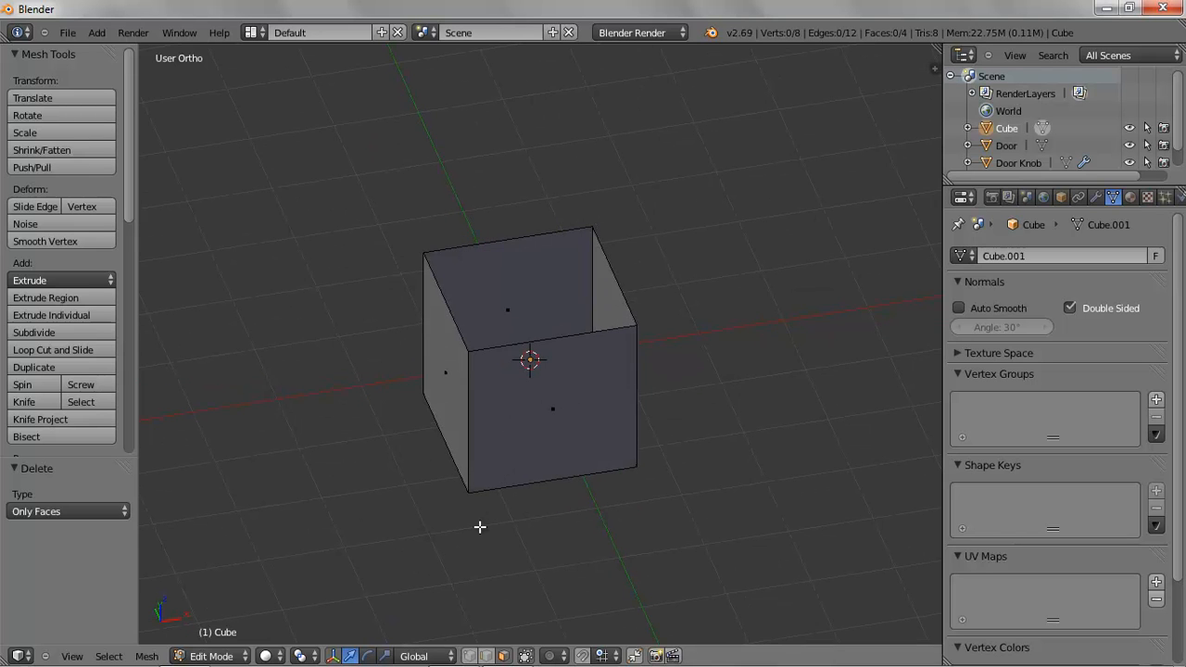
pyautogui.click(470, 655)
pyautogui.press('KP_1')
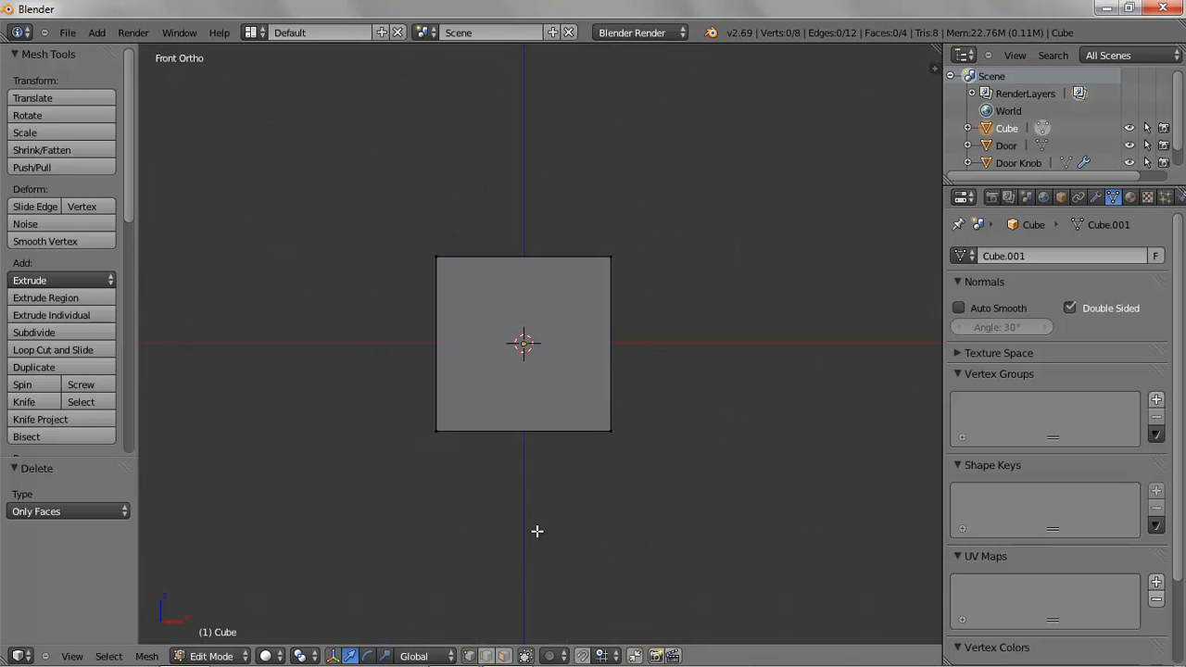
pyautogui.press('a')
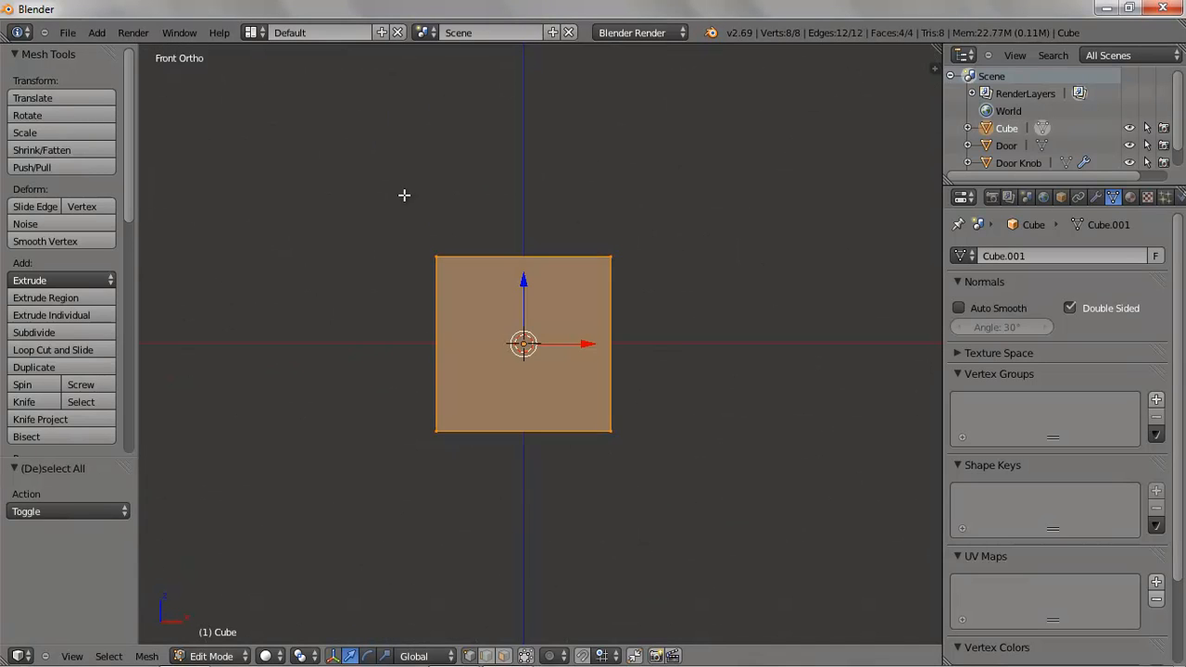
pyautogui.press('a')
pyautogui.press('b')
pyautogui.moveTo(404, 195); pyautogui.dragTo(753, 295)
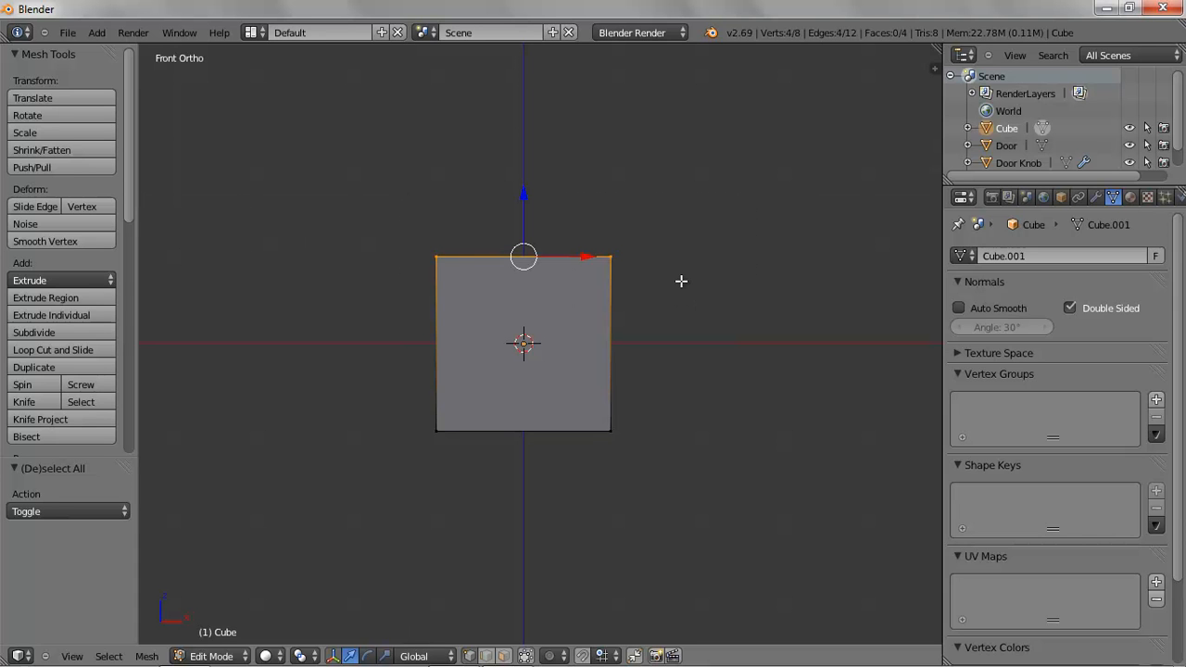
pyautogui.moveTo(596, 296); pyautogui.dragTo(710, 340, button='middle')
pyautogui.press('s')
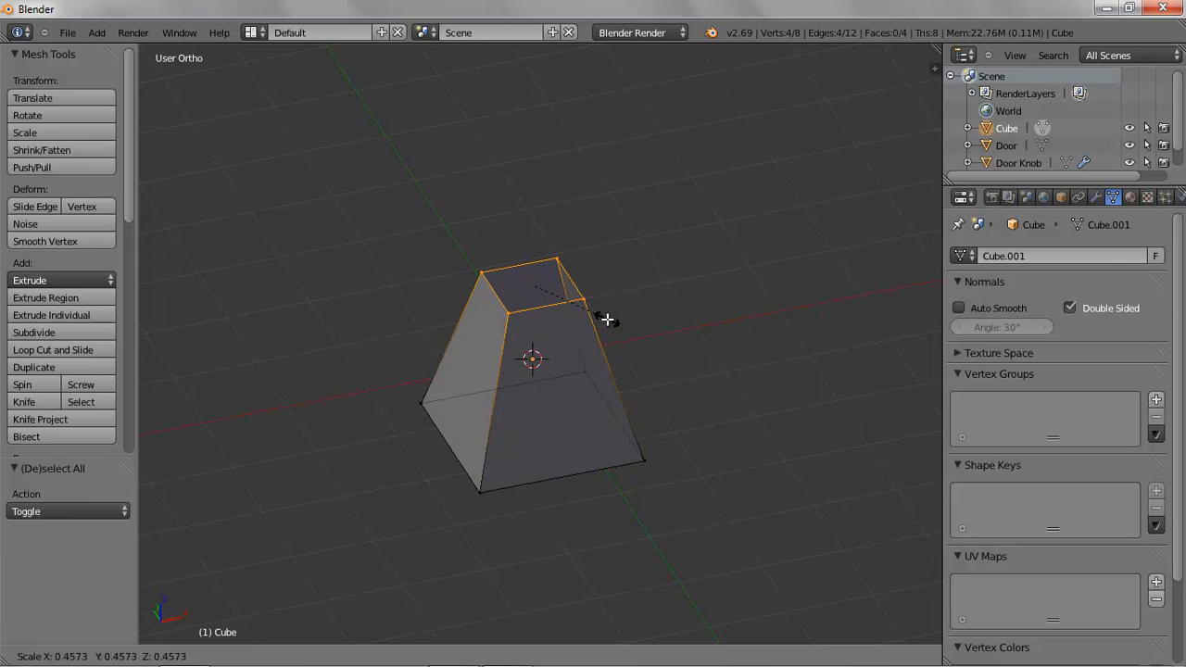
pyautogui.click(607, 318)
pyautogui.moveTo(533, 232); pyautogui.dragTo(535, 290)
pyautogui.moveTo(656, 313); pyautogui.dragTo(491, 487, button='middle')
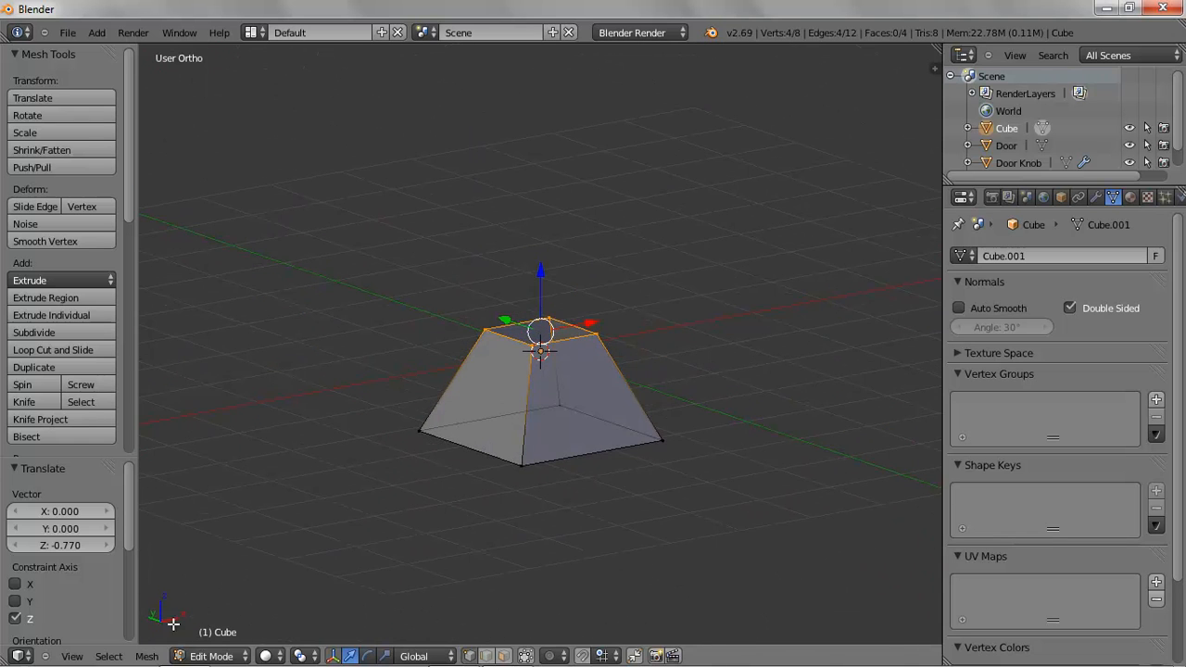
# Return to Object Mode and move the tapered object up 1.417 along Z
pyautogui.click(211, 657)
pyautogui.click(211, 635)
pyautogui.moveTo(544, 294); pyautogui.dragTo(533, 173)
pyautogui.scroll(3, 619, 379)
pyautogui.keyDown('shift'); pyautogui.moveTo(649, 312); pyautogui.dragTo(648, 455, button='middle'); pyautogui.keyUp('shift')
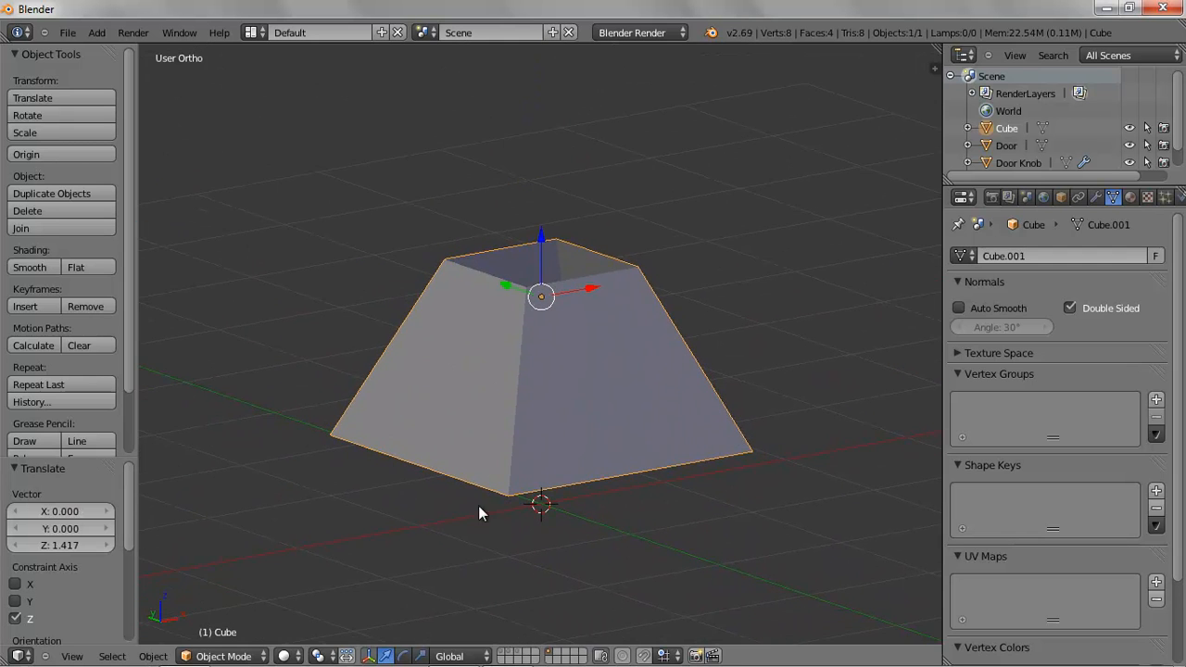
# Re-enter Edit Mode in face selection and select one slanted side face of the tapered object
pyautogui.click(236, 649)
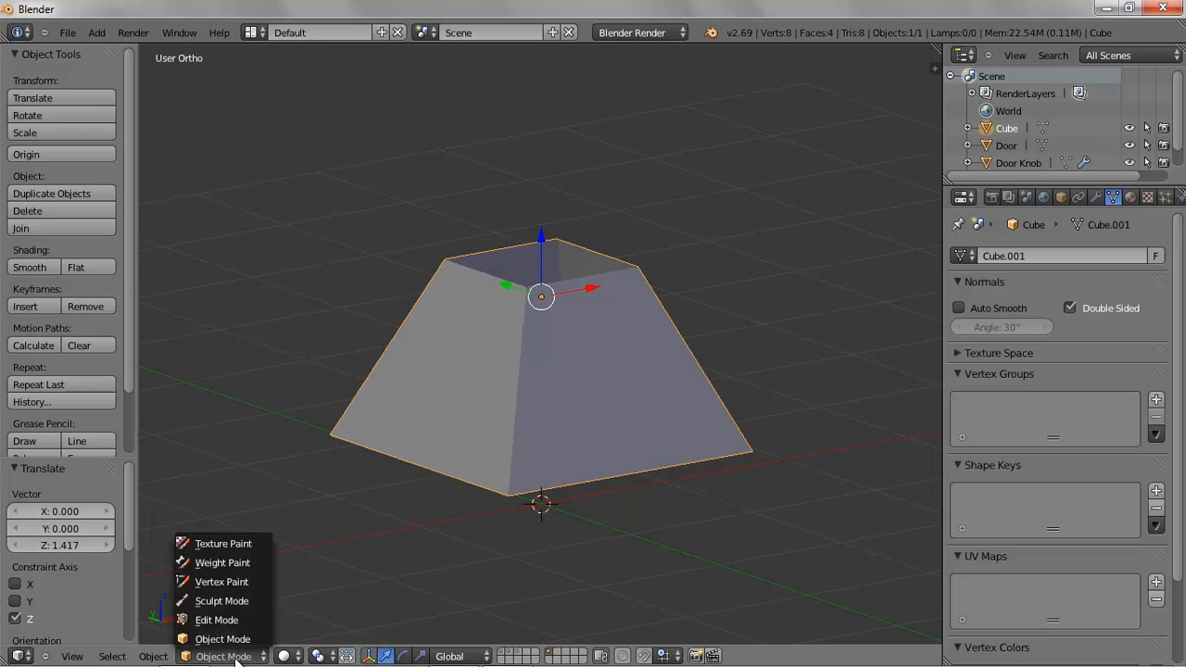
pyautogui.click(236, 618)
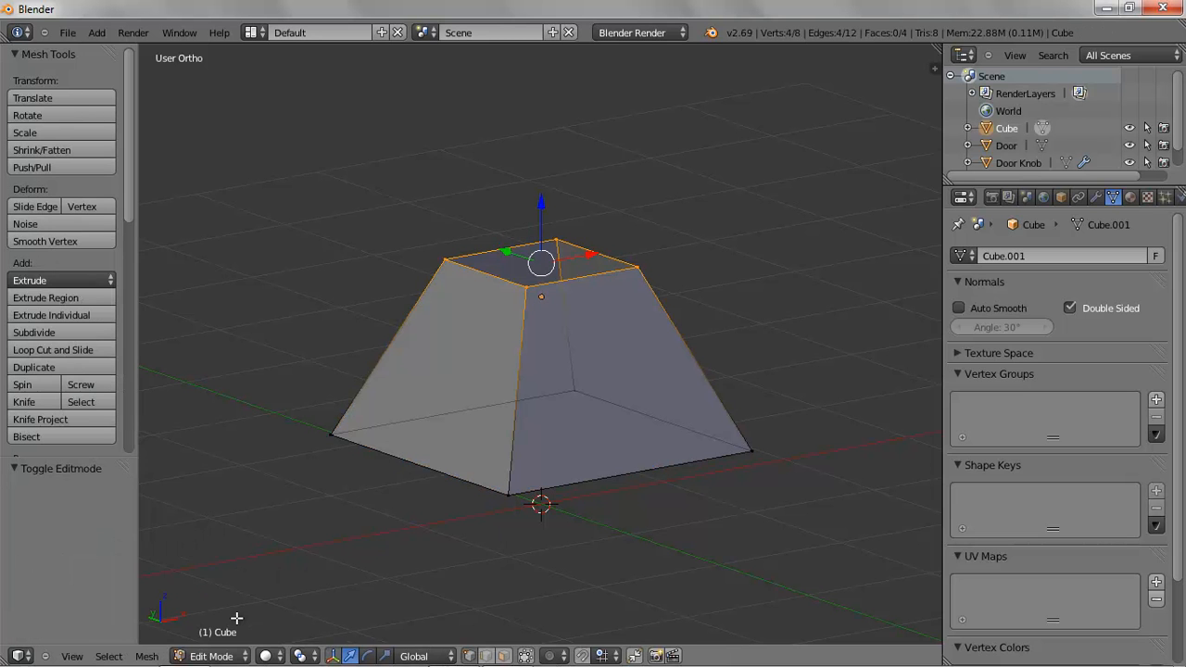
pyautogui.click(504, 656)
pyautogui.rightClick(472, 378)
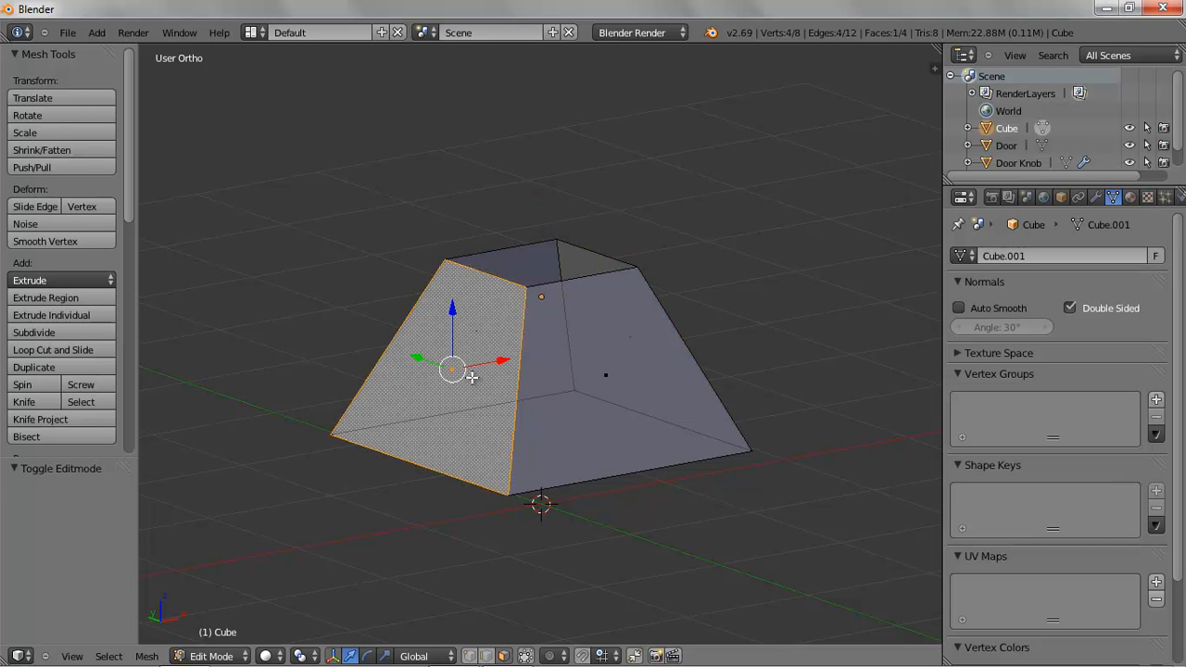